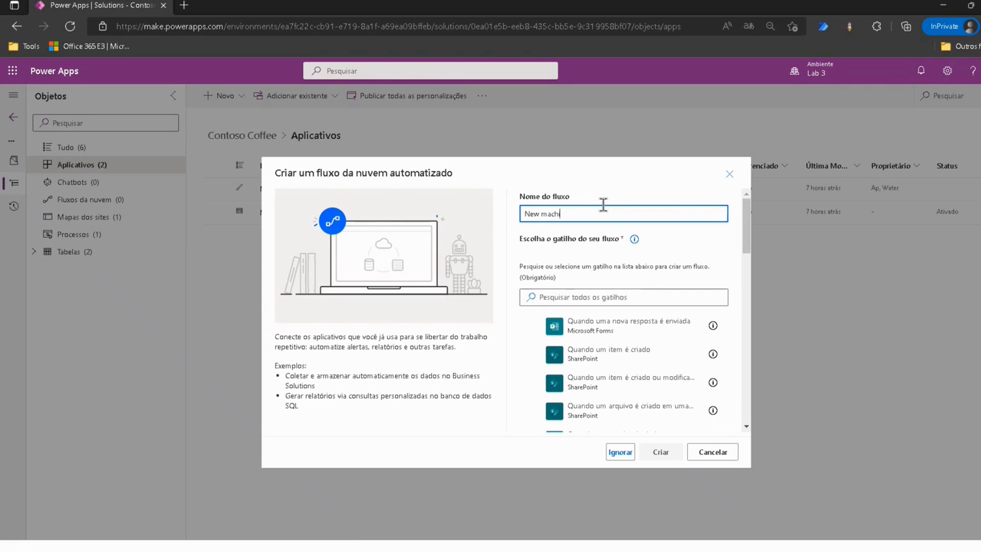
Step: Name the automated cloud flow "New machine approval request" and get the trigger search ready for a query
text(approval request)
click(675, 232)
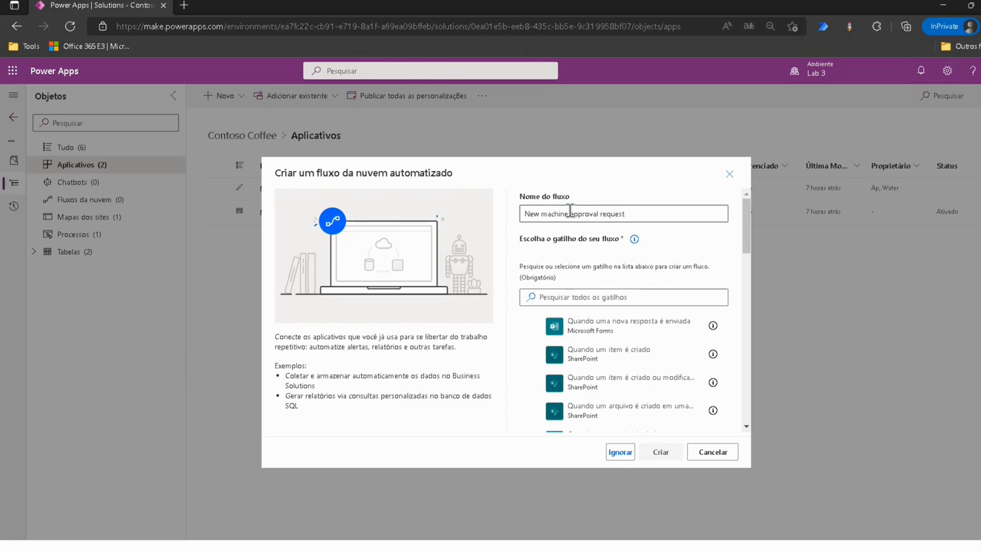
click(620, 295)
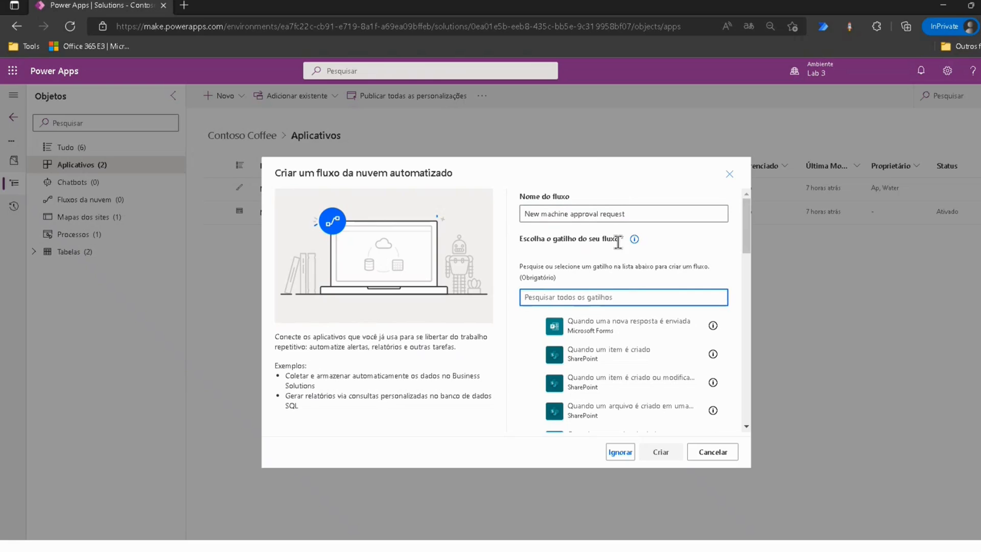
text(quando)
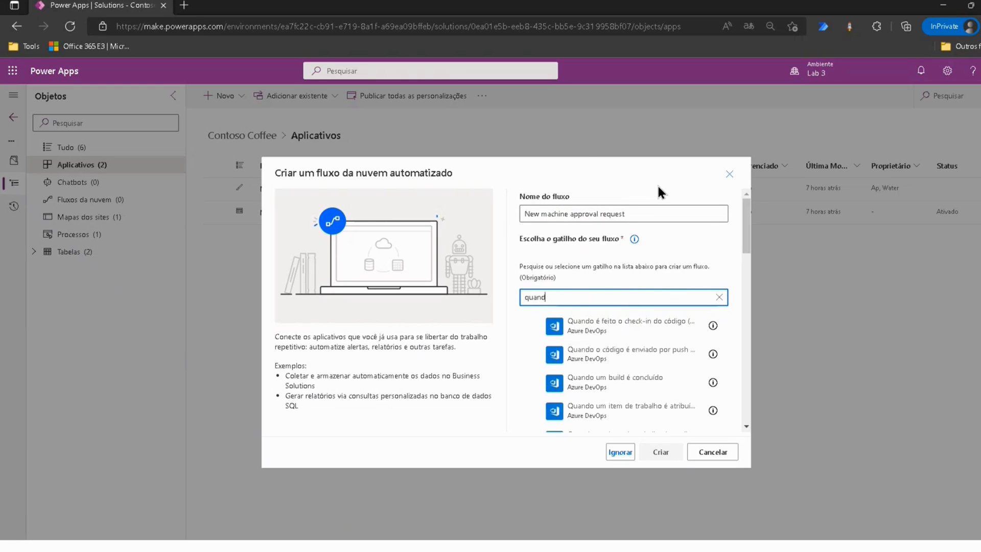
key(BackSpace)
key(BackSpace)
key(BackSpace)
key(BackSpace)
key(BackSpace)
Step: Search the triggers for "datave" and create the flow with the Microsoft Dataverse trigger "Quando uma linha é adicionada, modificada ou excluída"
text(at)
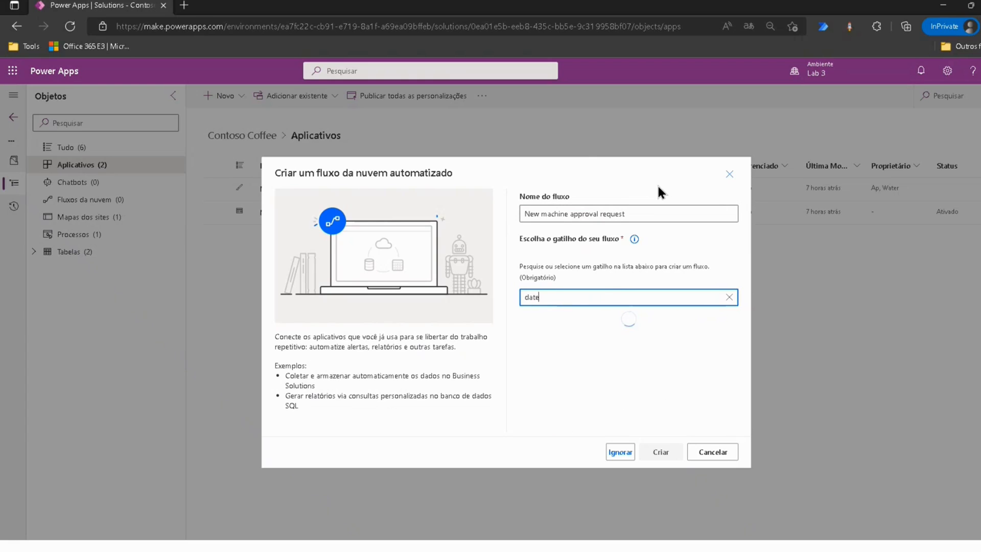
text(ave)
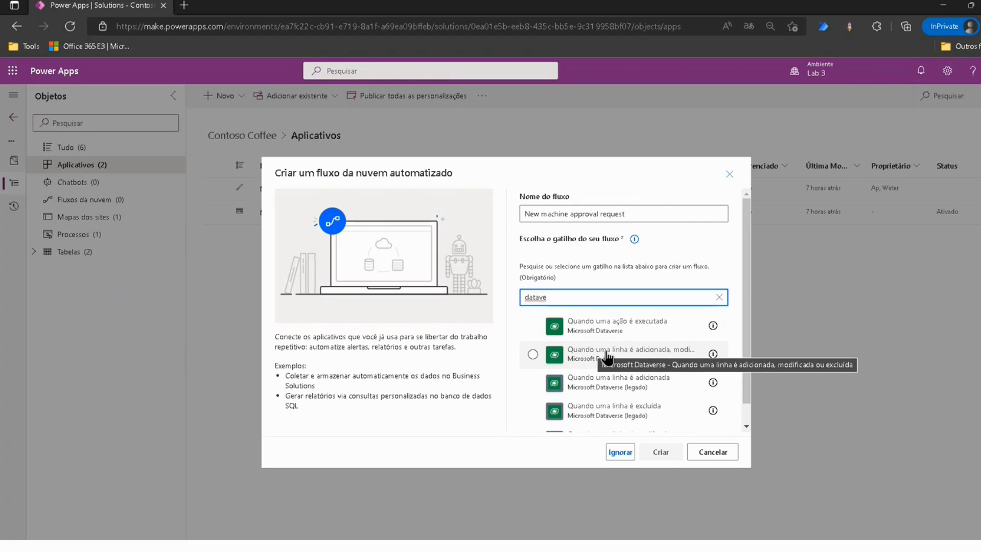
click(534, 353)
click(673, 456)
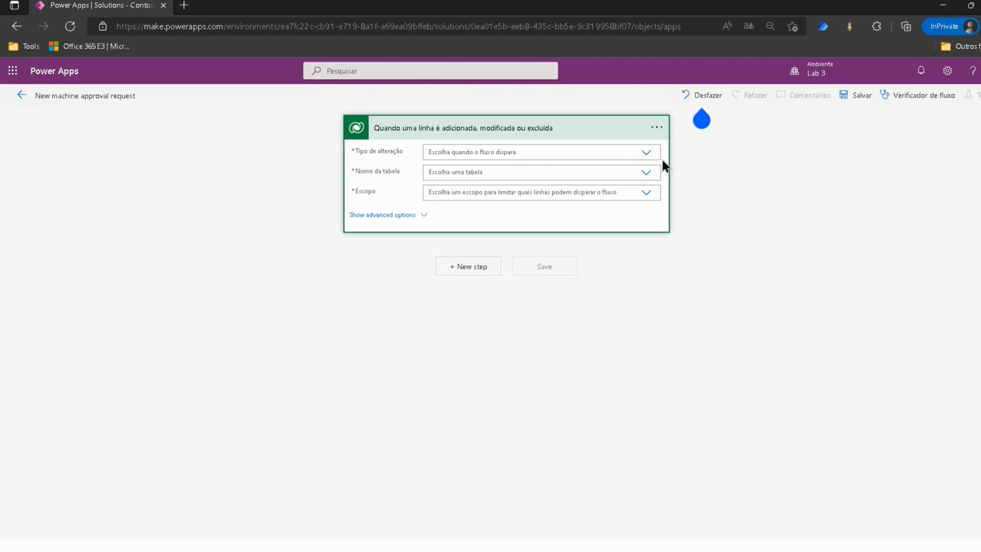
Step: Configure the Dataverse trigger with change type Criar, table Machine Orders and scope Organization
click(646, 152)
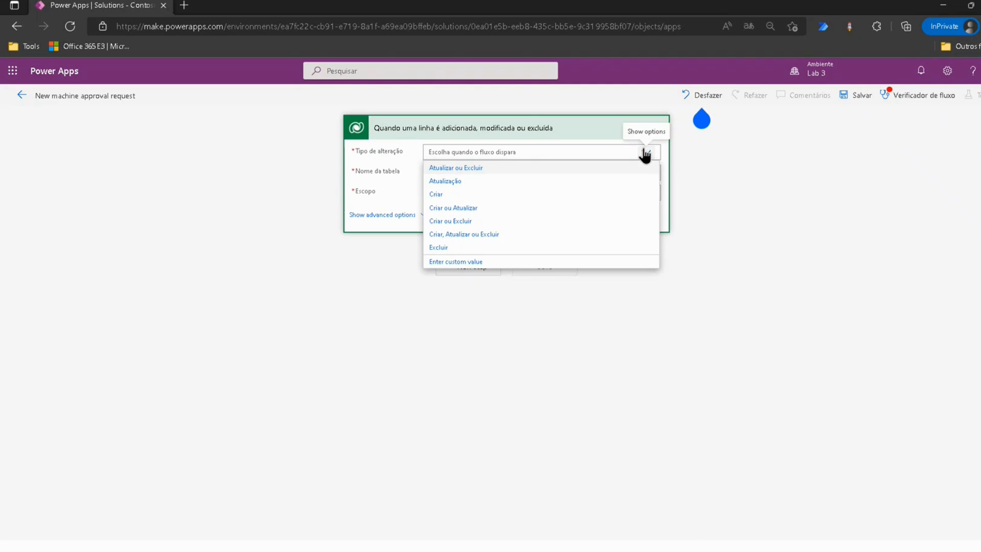
click(457, 197)
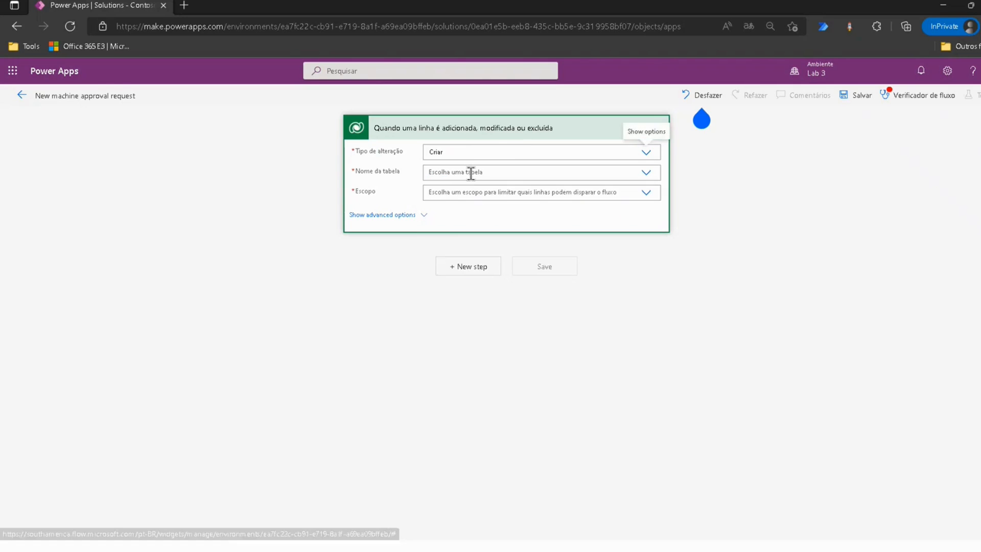
click(471, 172)
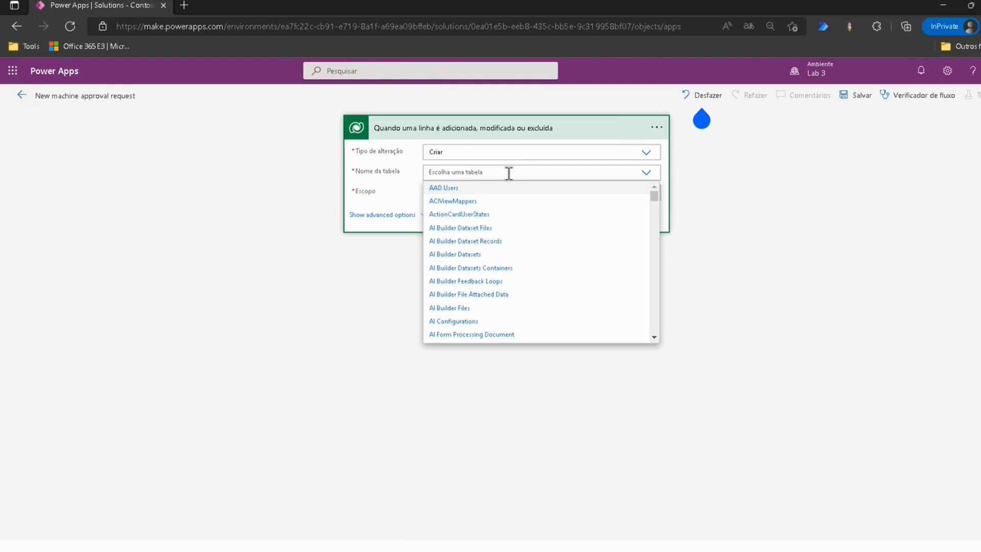
text(M)
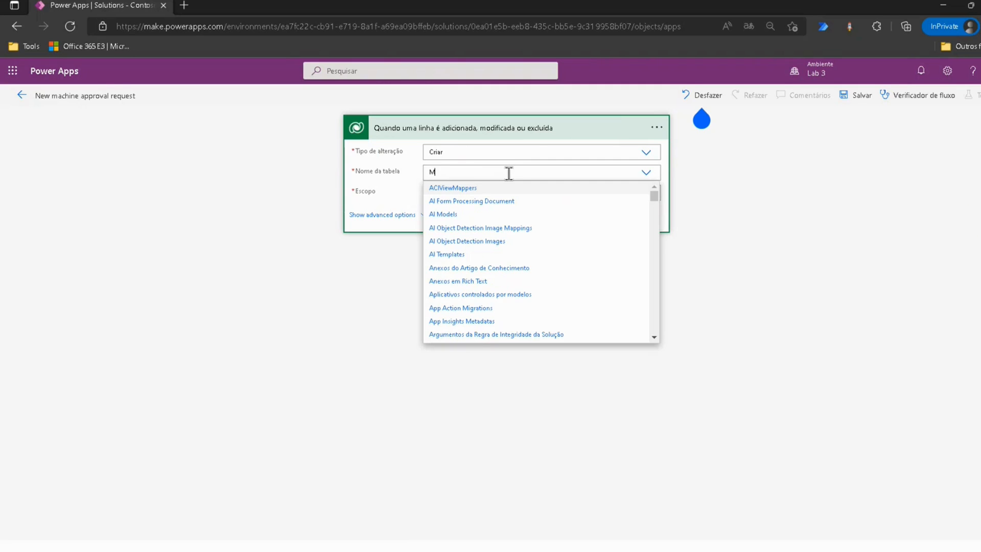
text(ac)
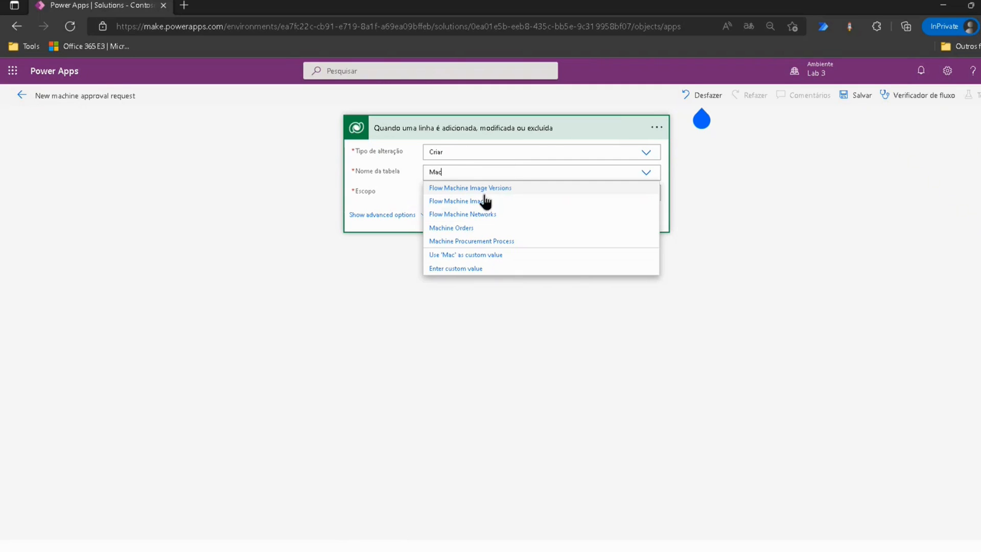
click(466, 227)
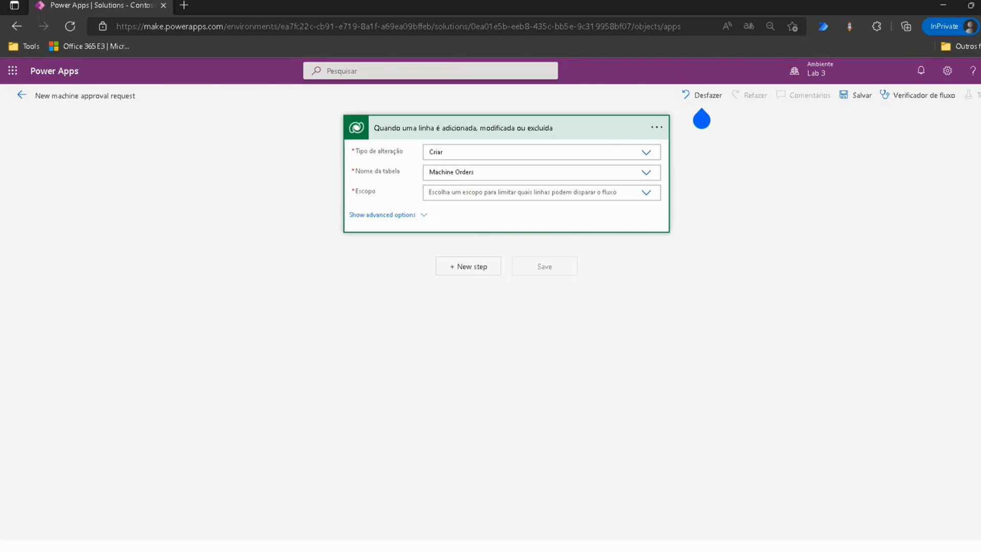
click(457, 192)
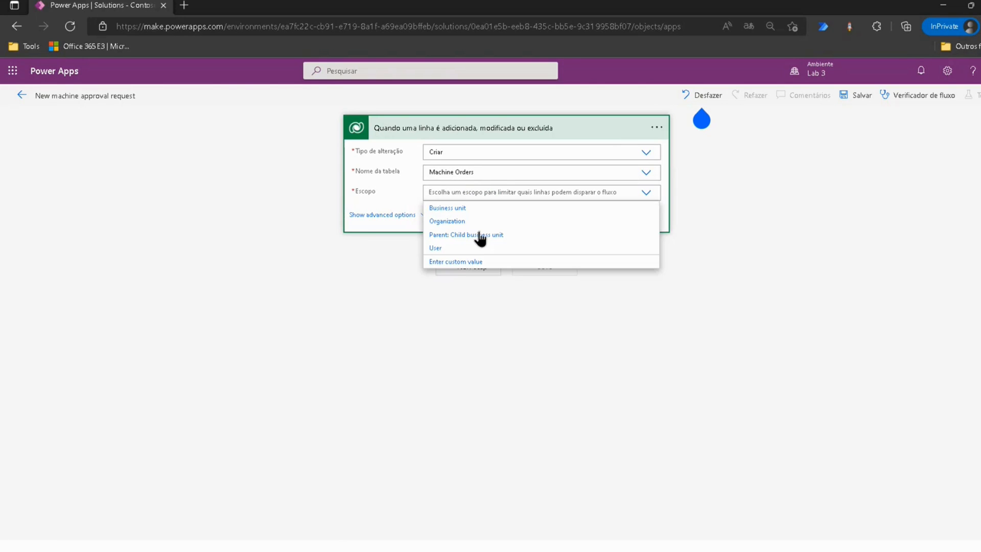
click(454, 223)
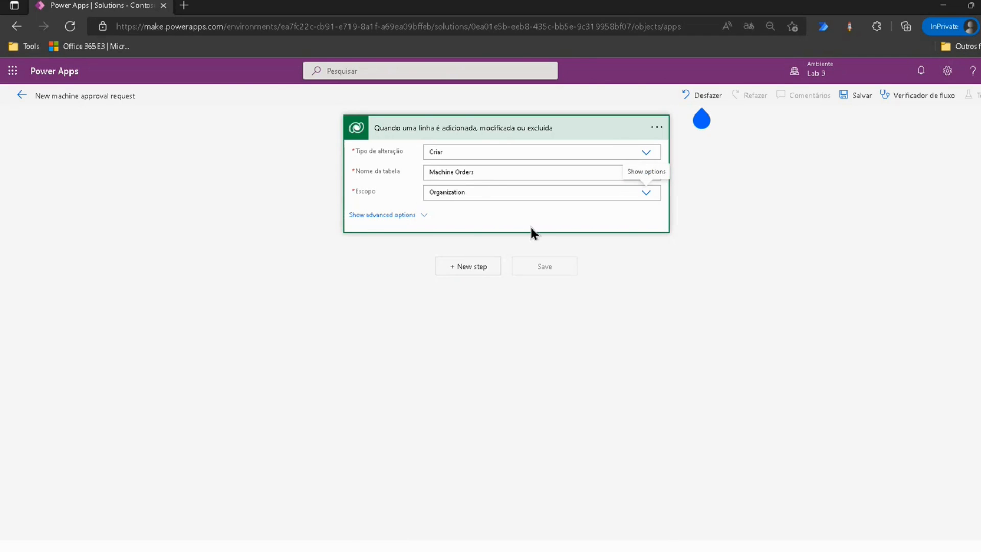
Step: Add the Aprovações action "Iniciar e aguardar uma aprovação" after the trigger, searching for "aprova"
click(468, 266)
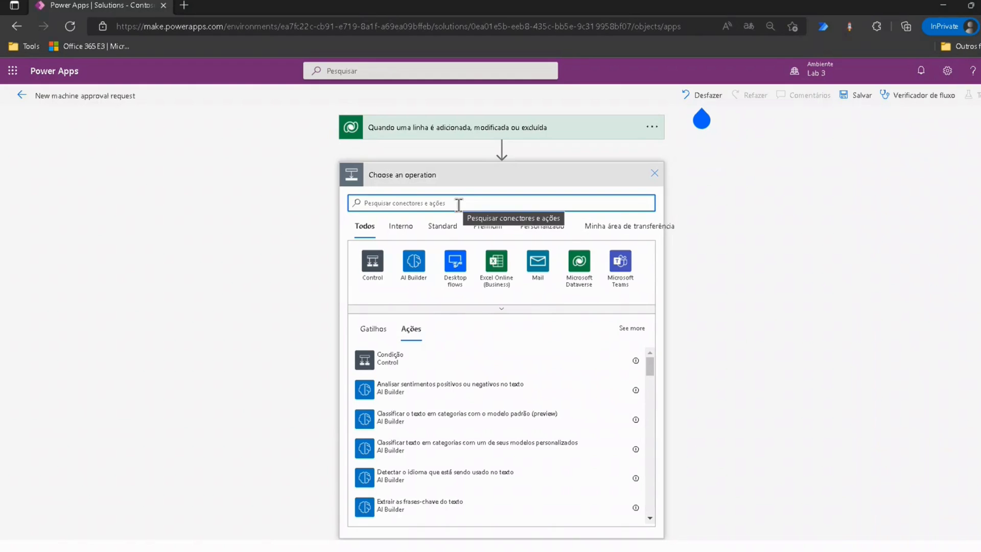
text(apor)
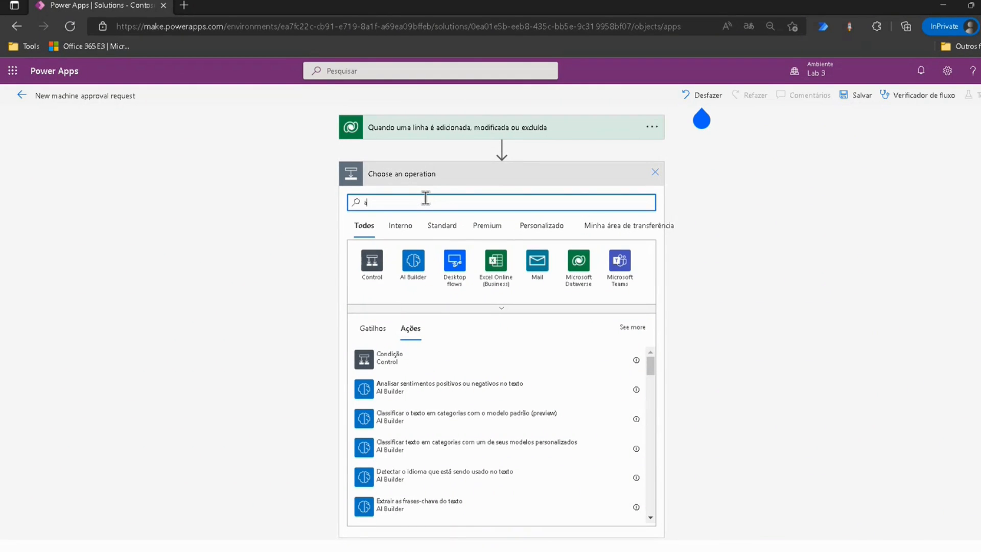
key(BackSpace)
key(BackSpace)
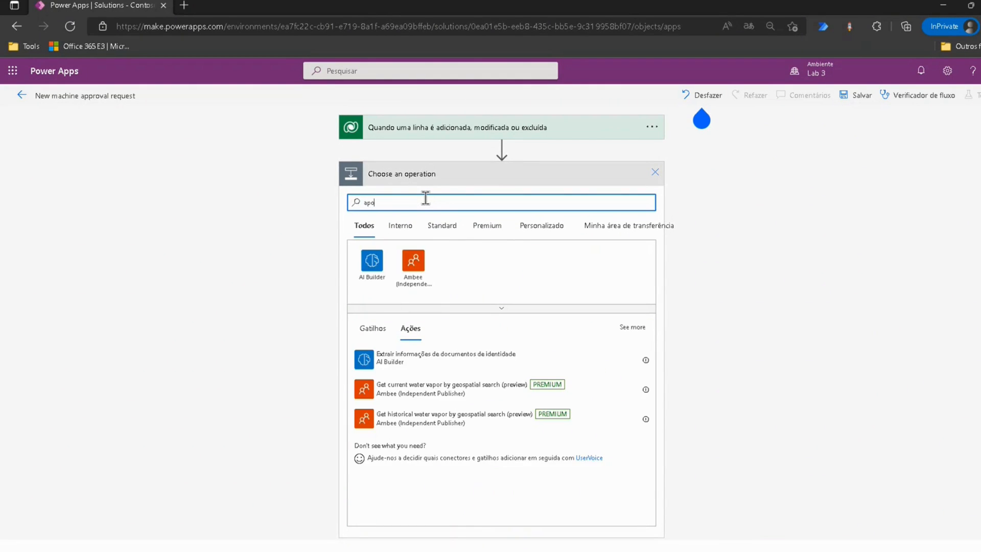
text(ro)
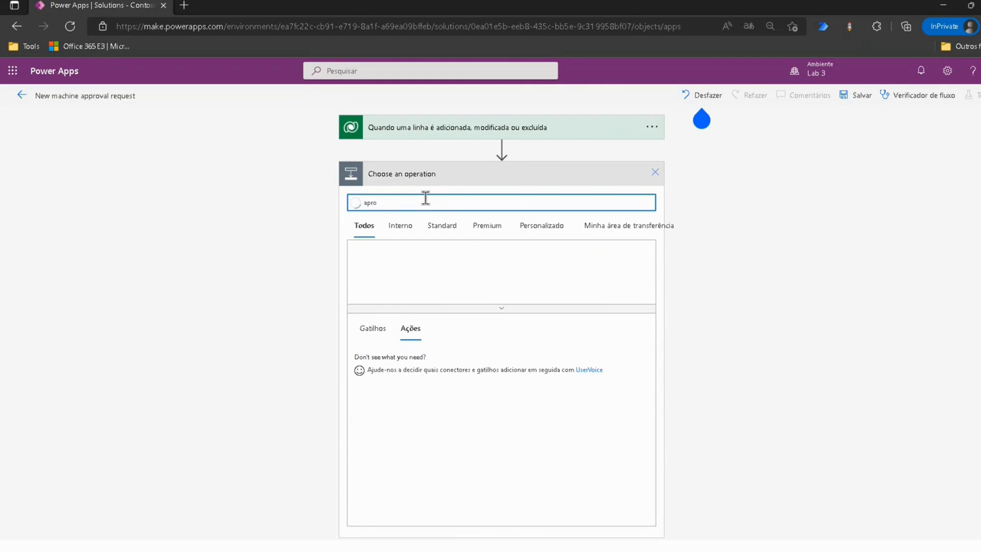
text(va)
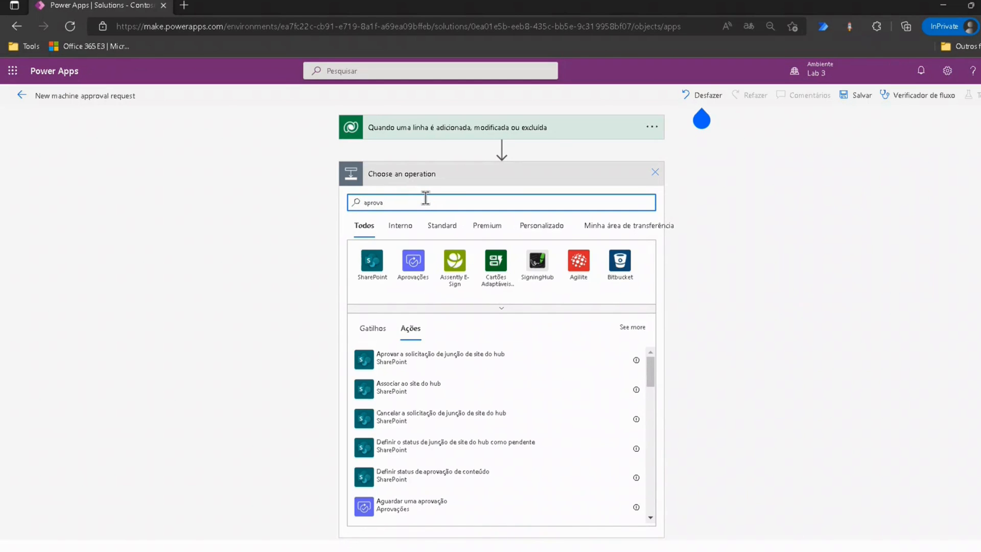
scroll(588, 470, down, 3)
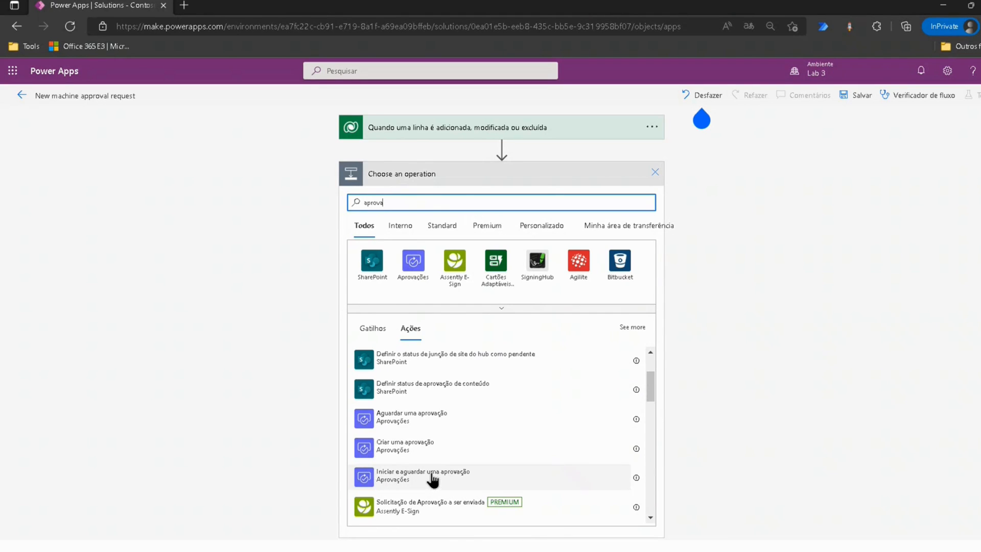
click(432, 477)
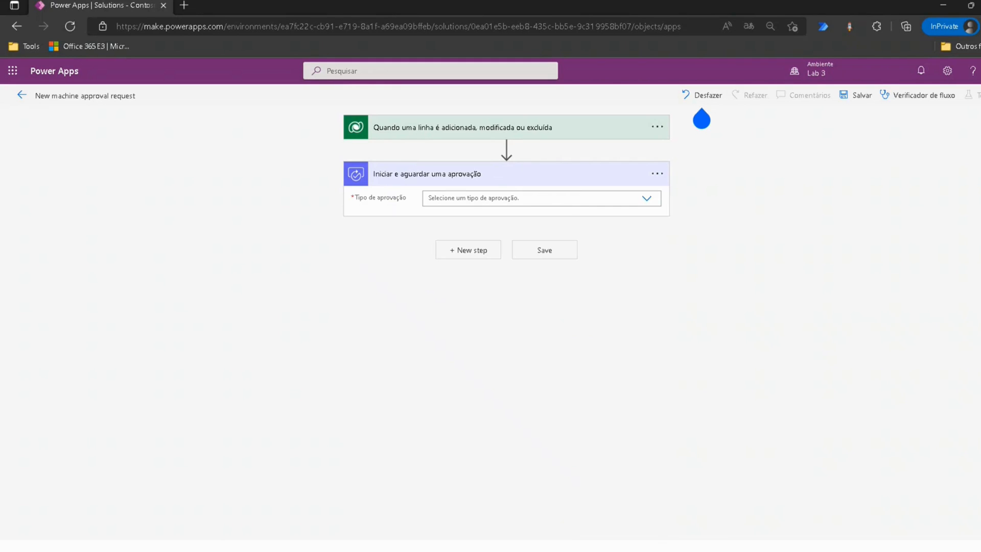
Step: Set the approval type to "Aprovar/Rejeitar – Primeiro a responder" and enter the title "New machine resquest"
click(508, 199)
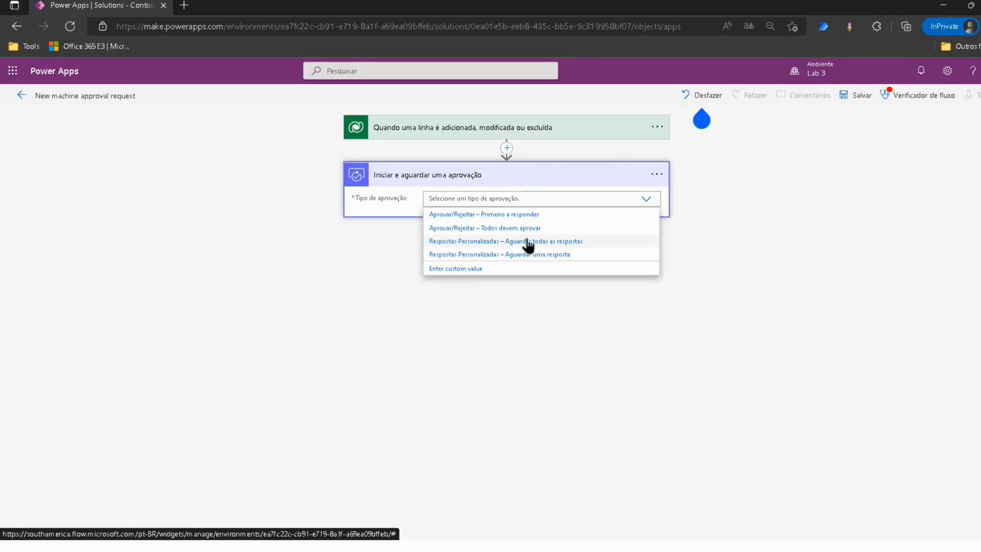
click(508, 215)
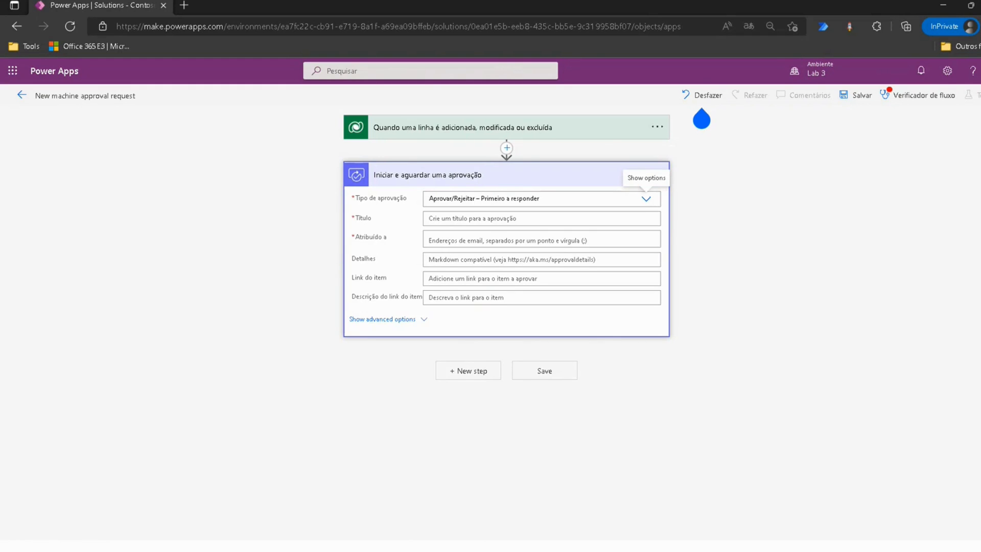
click(452, 213)
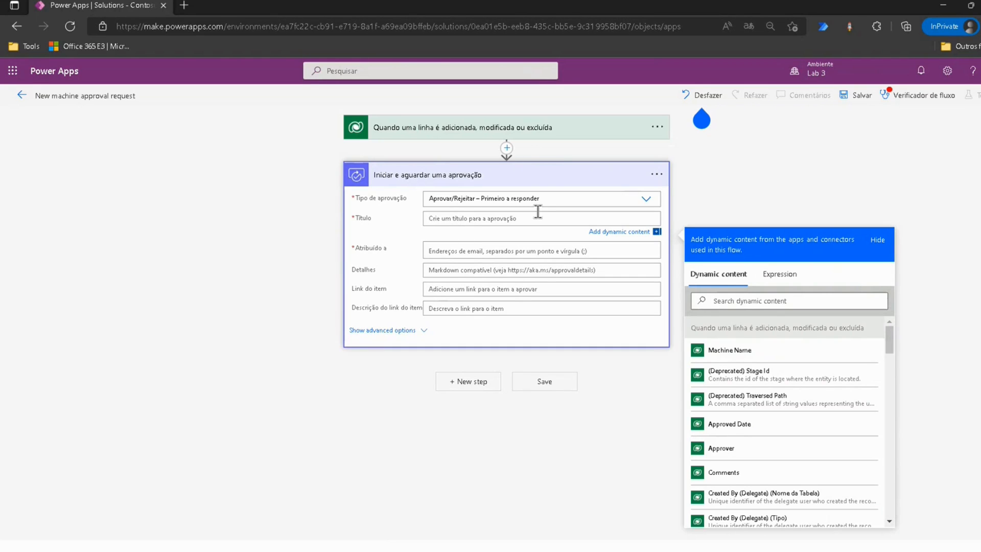
text(Ne)
text(w machine resquest)
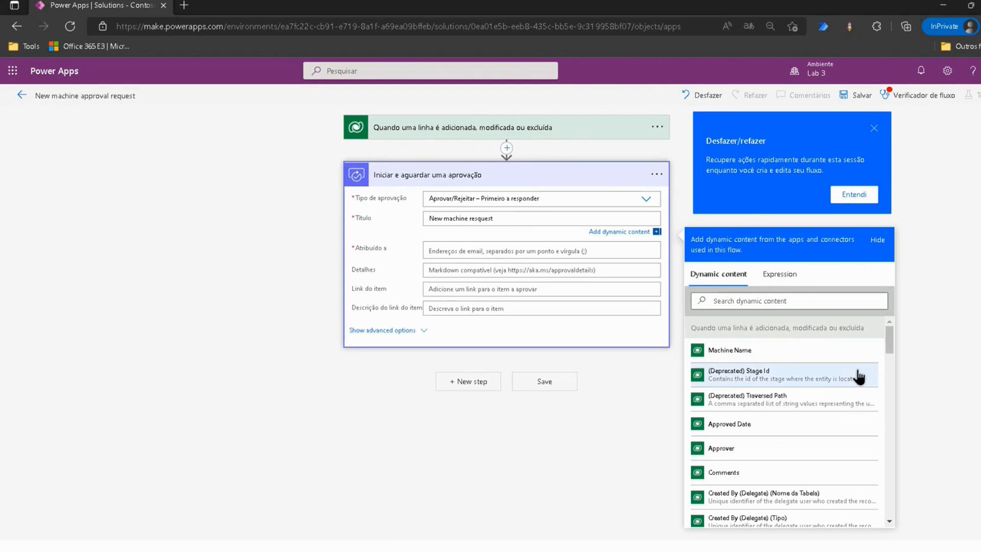
Step: Dismiss the undo/redo tip and append the Machine Name dynamic content to the approval title
mouse_move(884, 343)
mouse_down()
mouse_move(909, 511)
mouse_move(890, 326)
mouse_up()
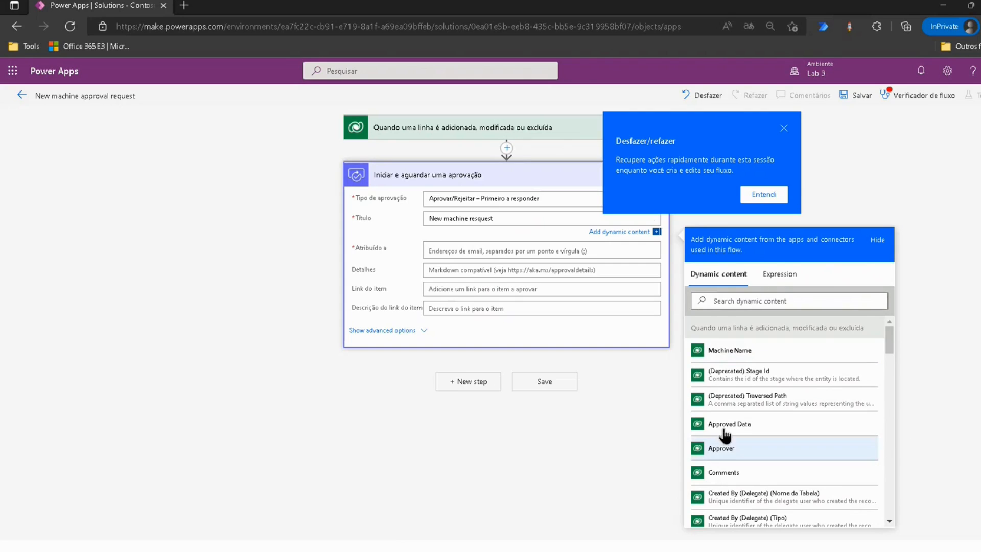
click(783, 129)
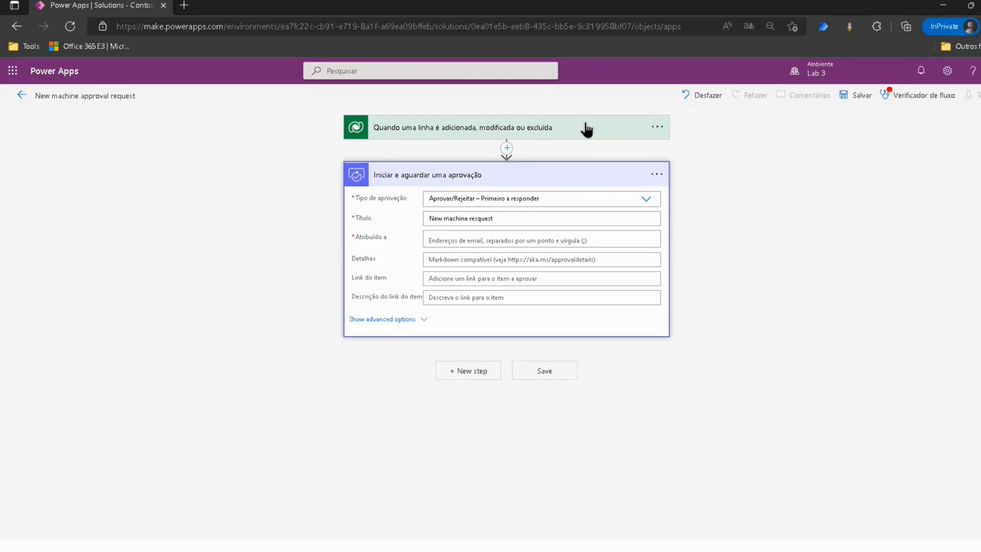
click(505, 219)
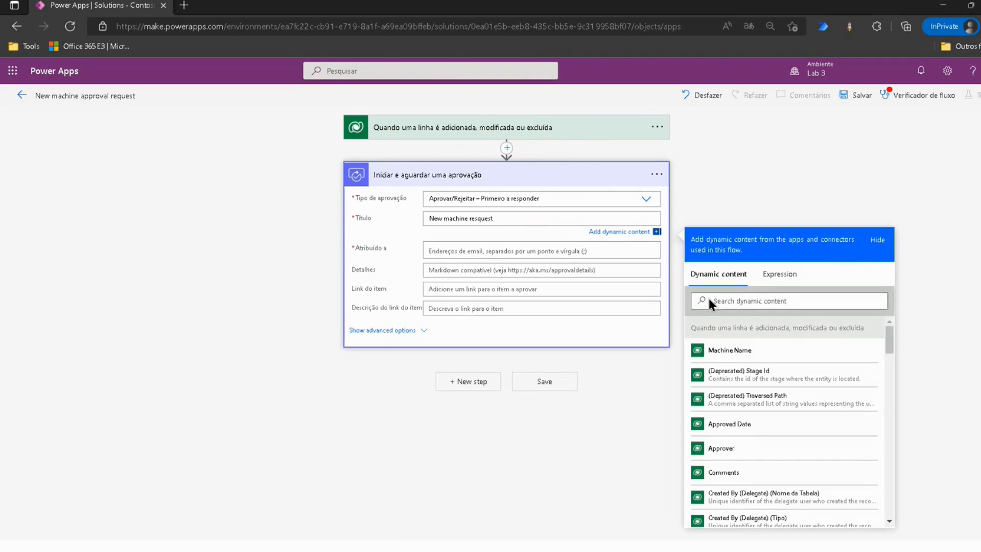
click(736, 352)
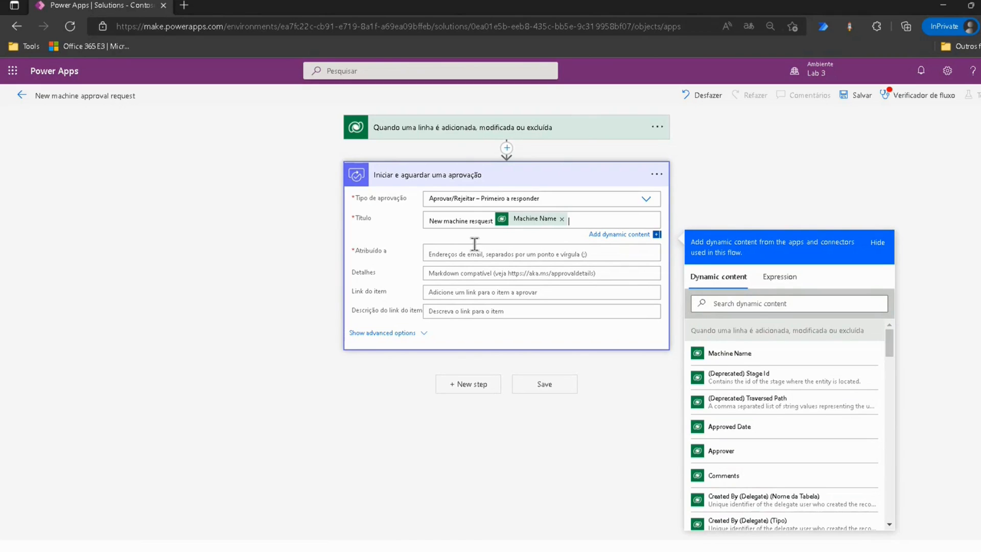
Step: Assign the approval to the Approver dynamic content followed by a semicolon, and expand the approval action's advanced options
click(461, 254)
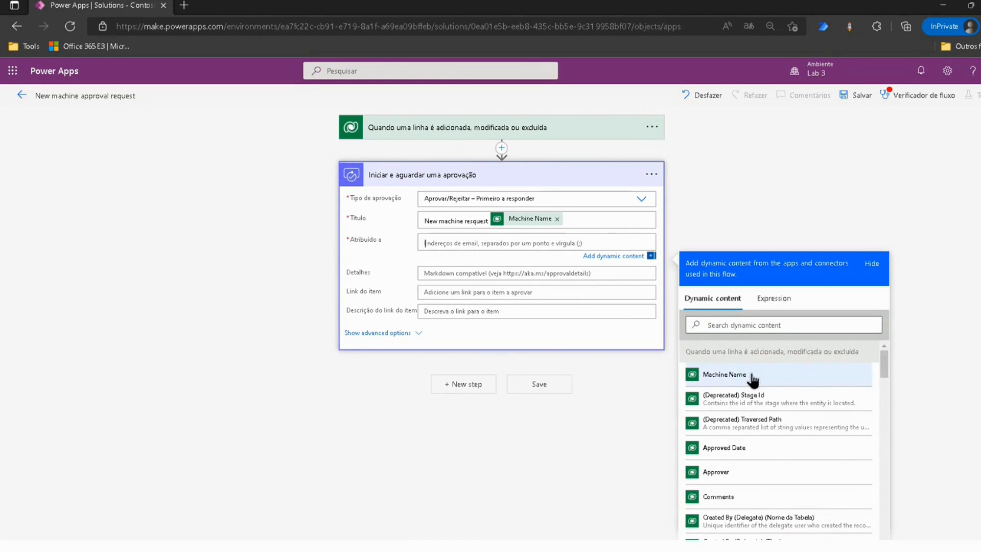
scroll(745, 378, down, 1)
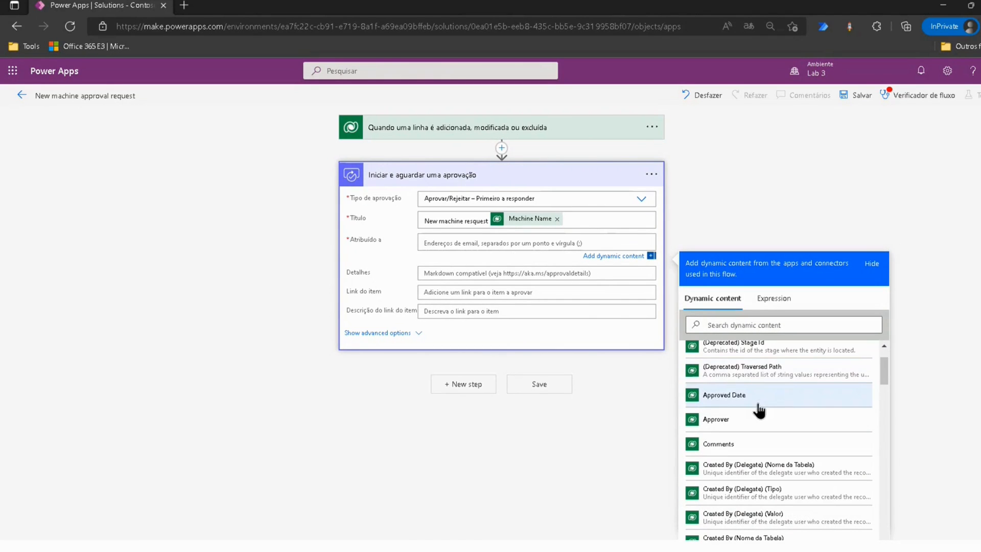
click(731, 429)
click(731, 429)
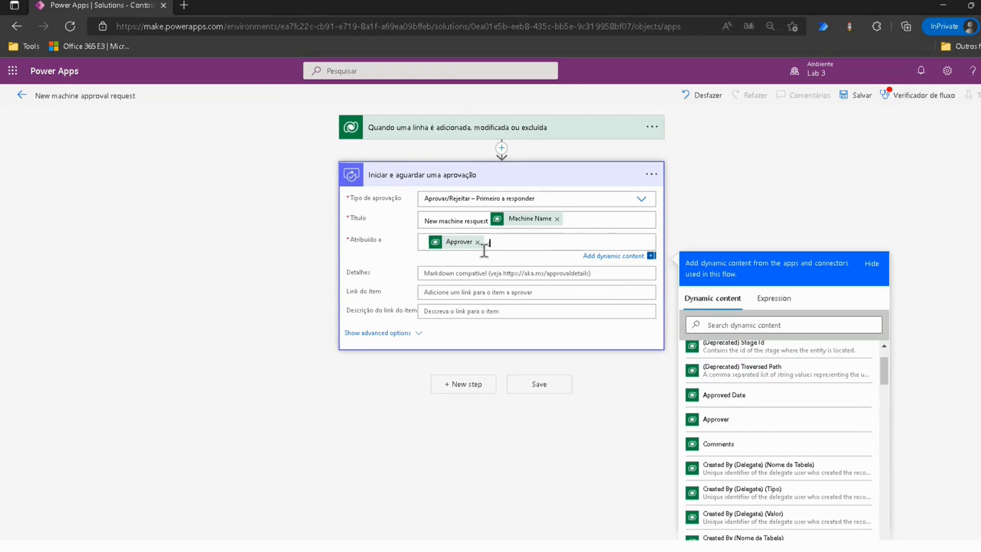
click(537, 240)
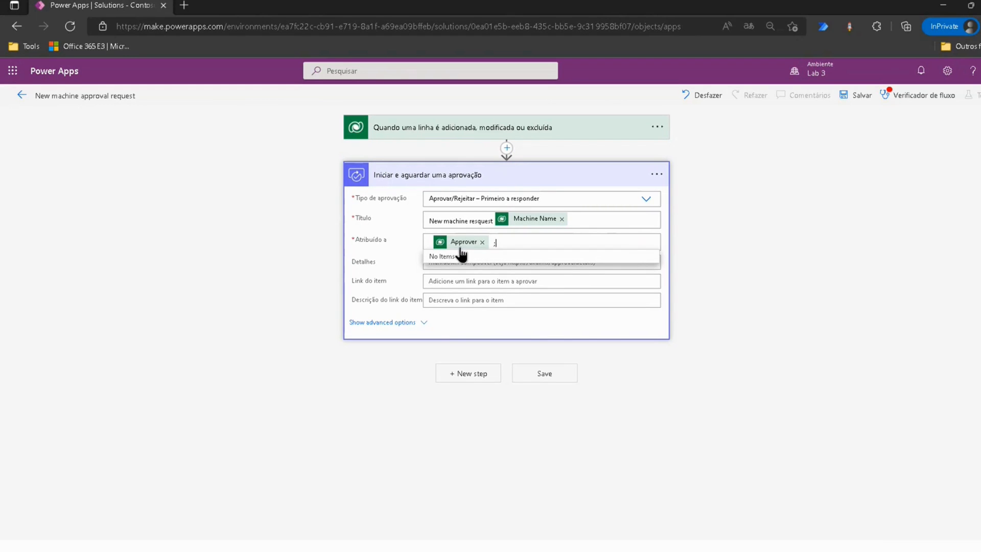
click(620, 234)
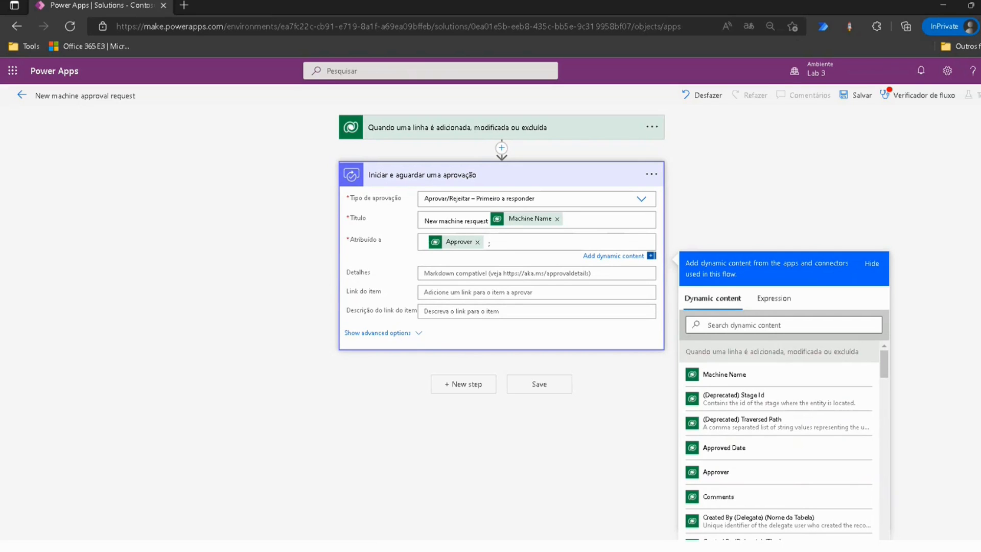
click(391, 333)
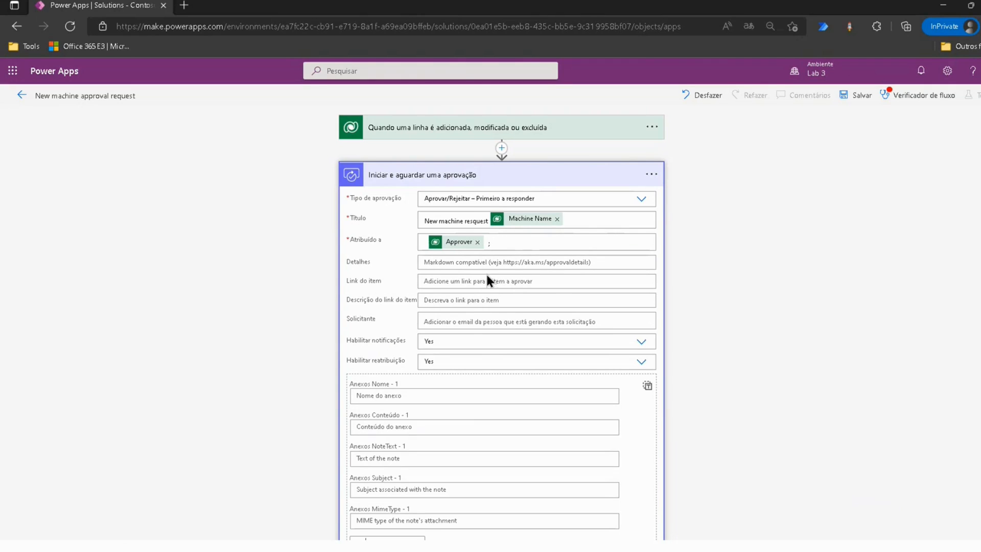
Step: Set the approval's Solicitante field to the Requested By dynamic content, searching for "Reque"
click(449, 320)
scroll(761, 223, down, 2)
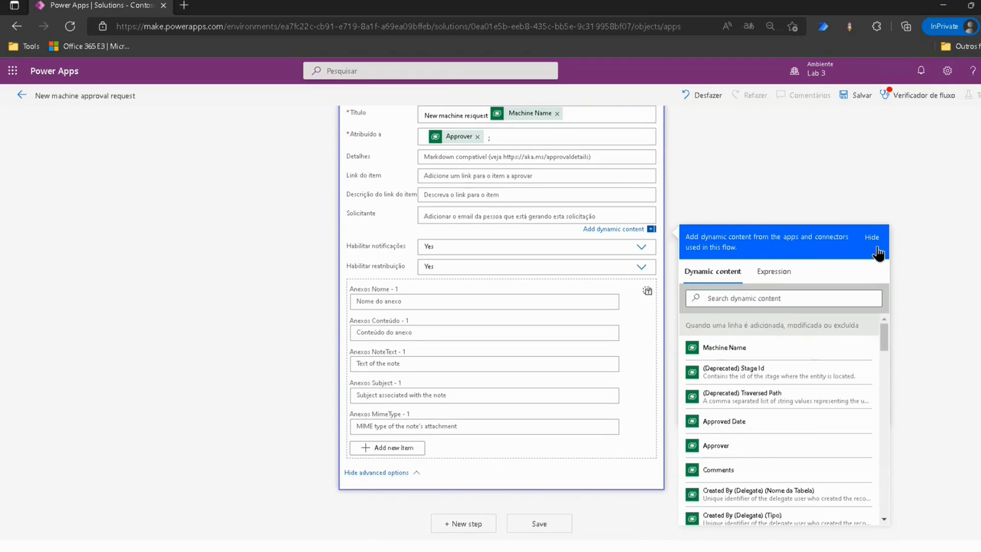
scroll(847, 366, down, 5)
click(751, 296)
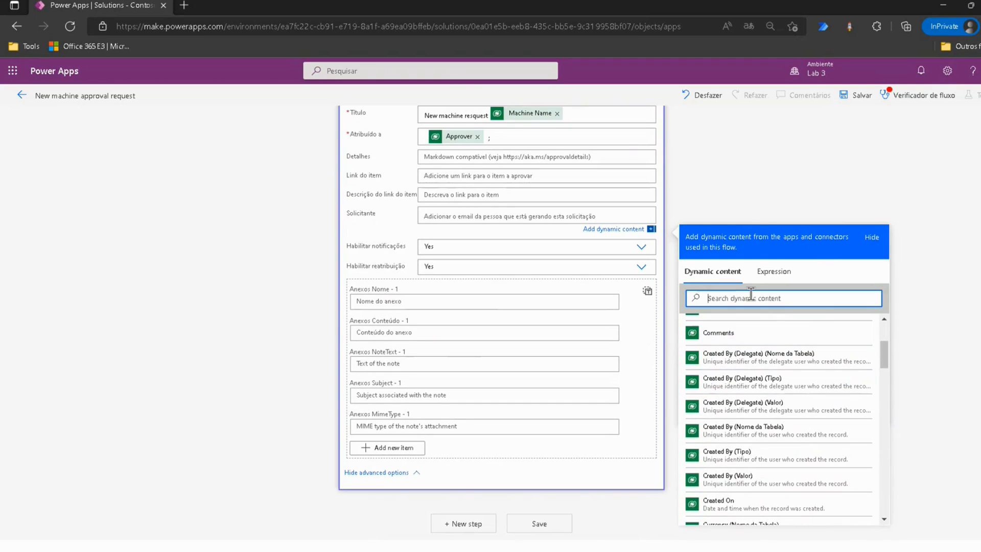
text(Reque)
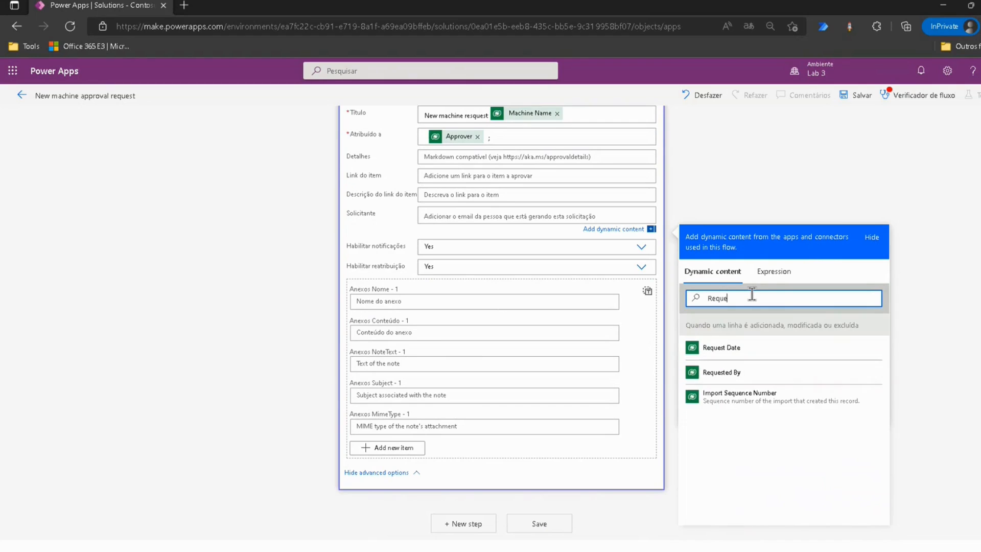
click(713, 377)
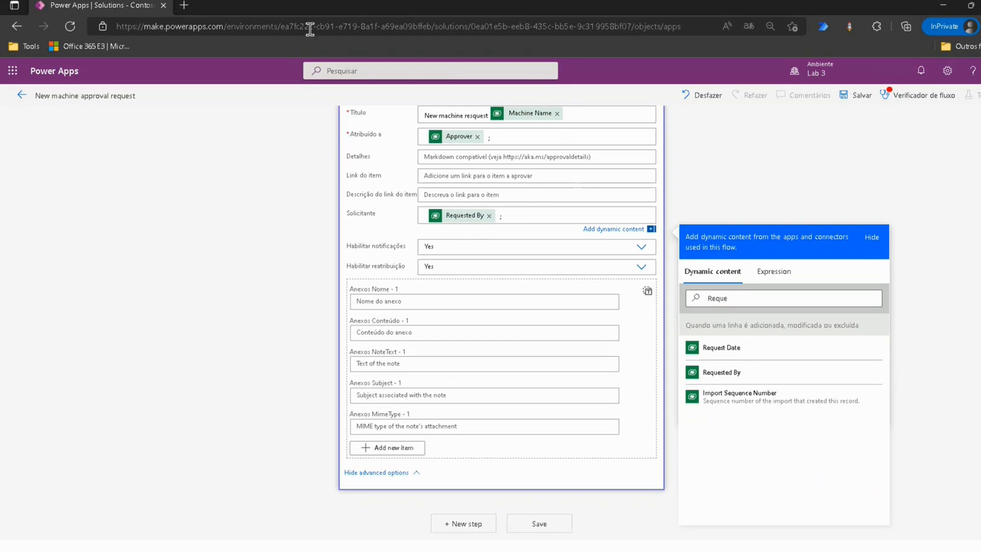
Step: Begin the approval's Detalhes text with the line "A new machine has been requested" and start a new line
scroll(464, 226, up, 1)
click(447, 177)
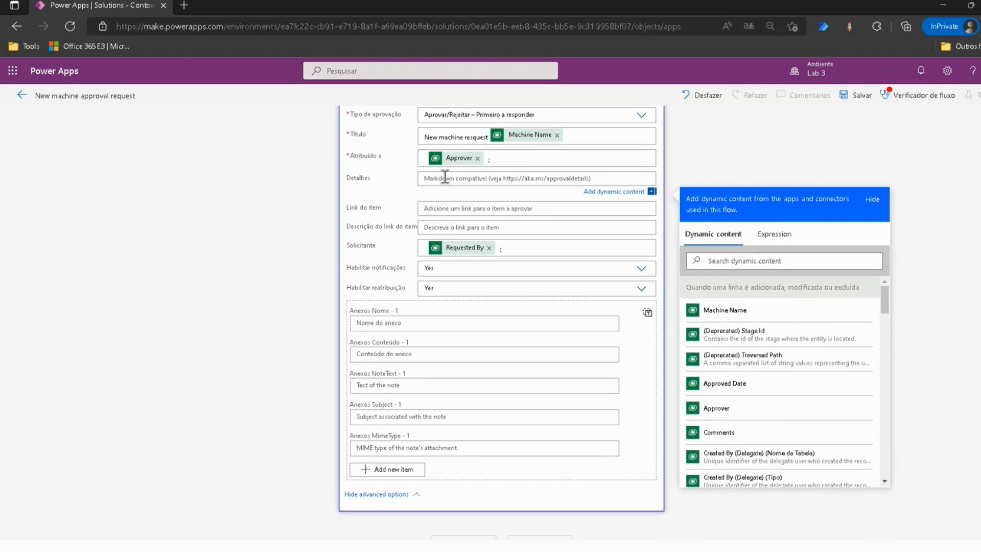
text(A)
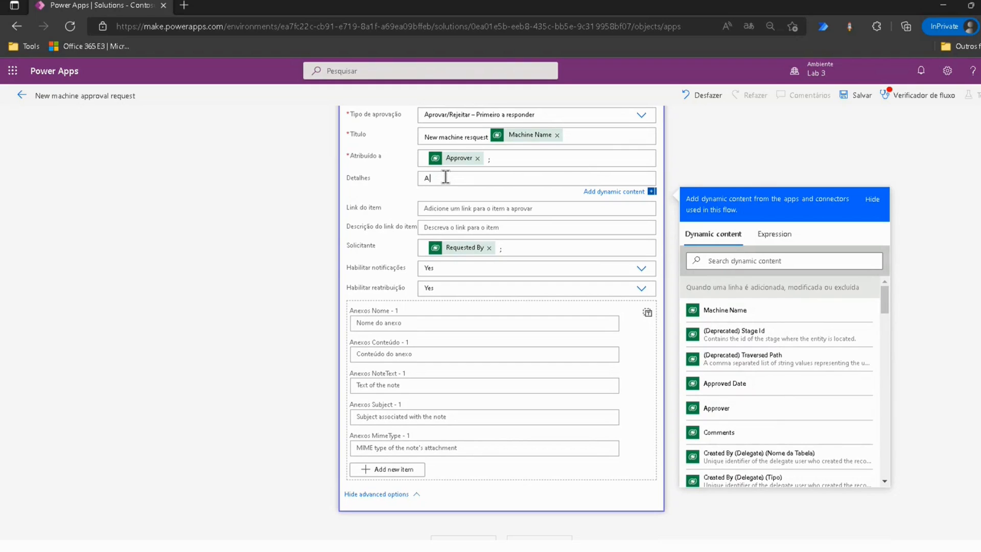
text( new machine has been requested)
key(Return)
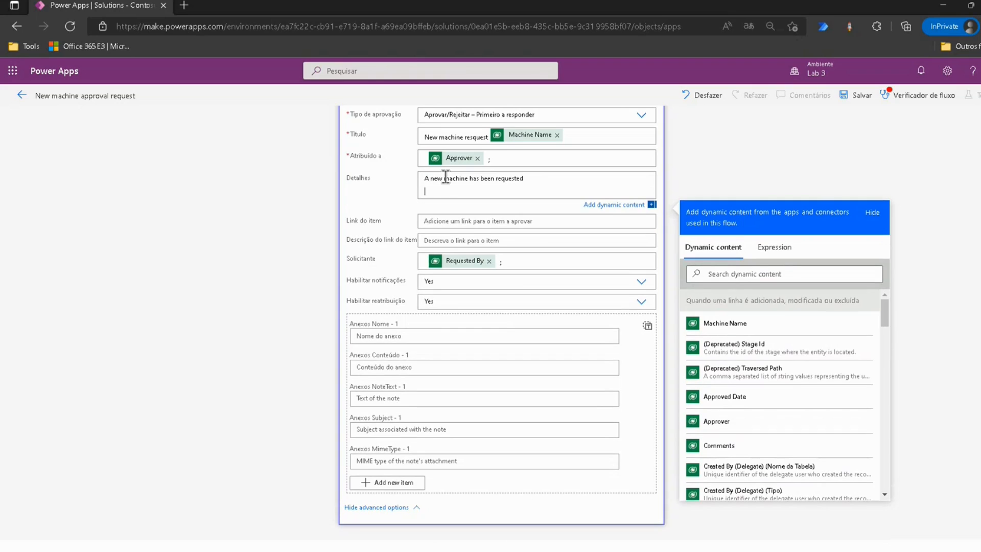
Step: Add the Machine Name dynamic content, the text ", R$" and the Price dynamic content to the second line of the details
click(740, 324)
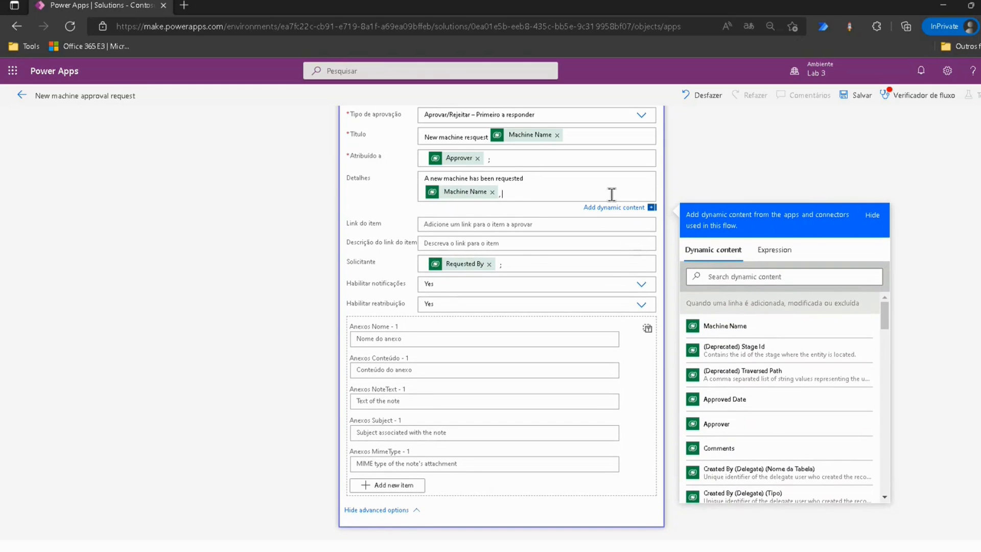
text(, R$)
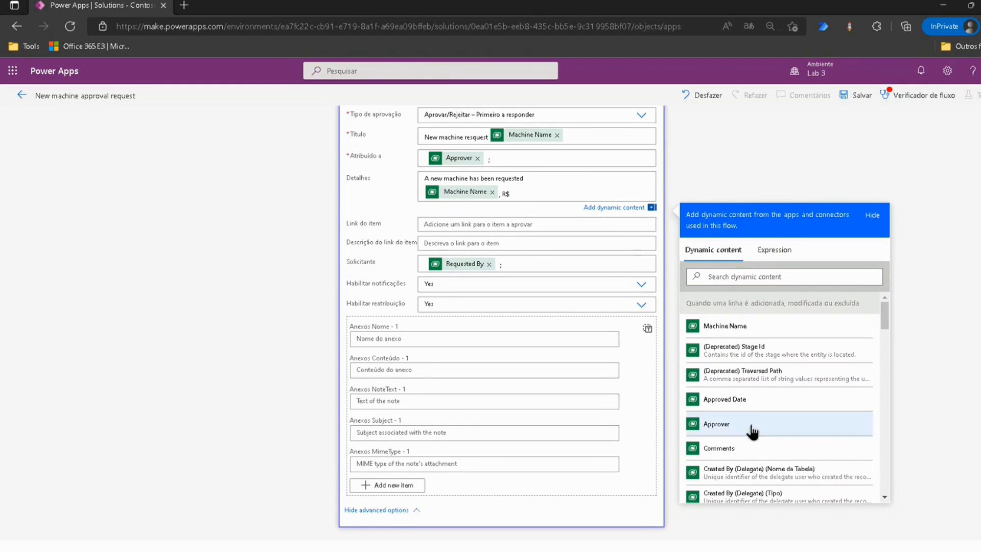
scroll(759, 424, down, 10)
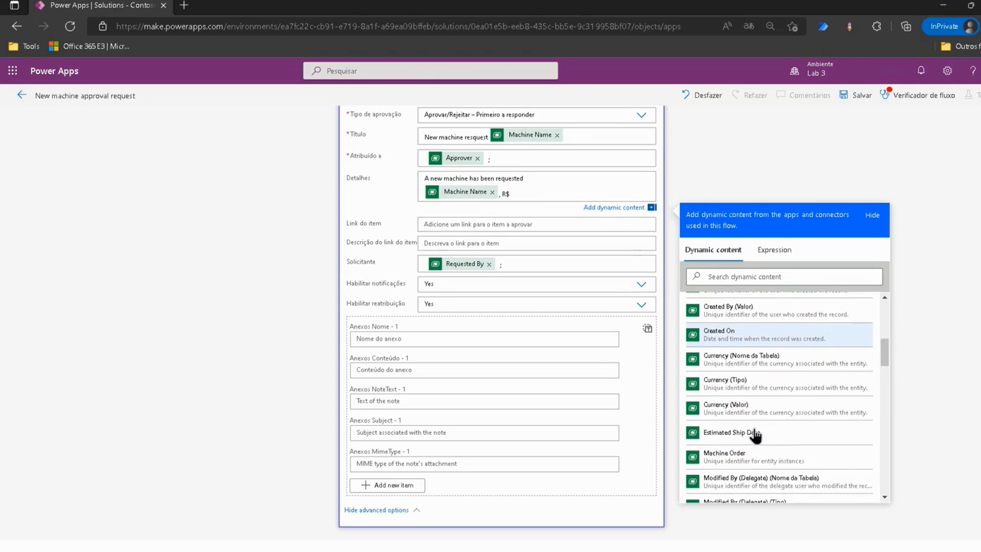
click(740, 277)
text(pr)
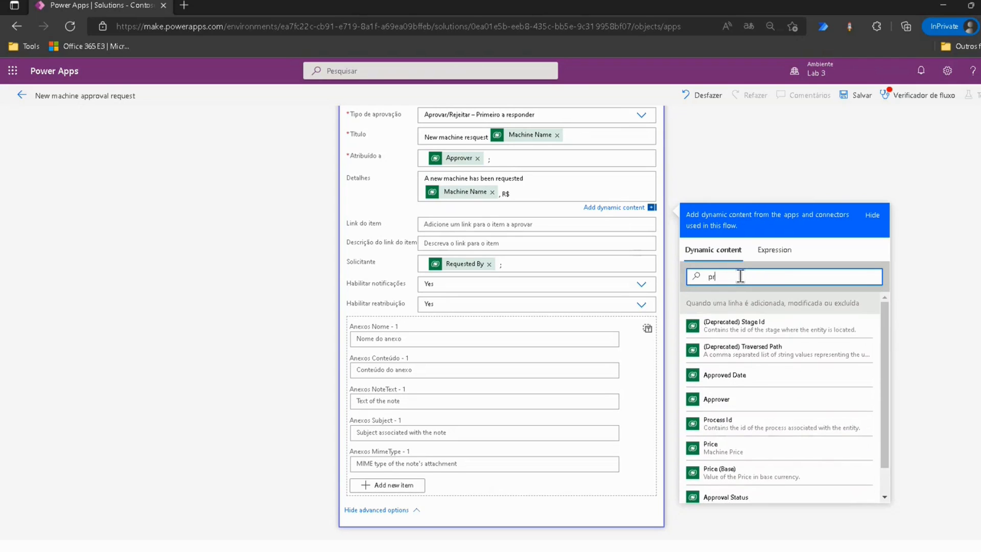
text(ic)
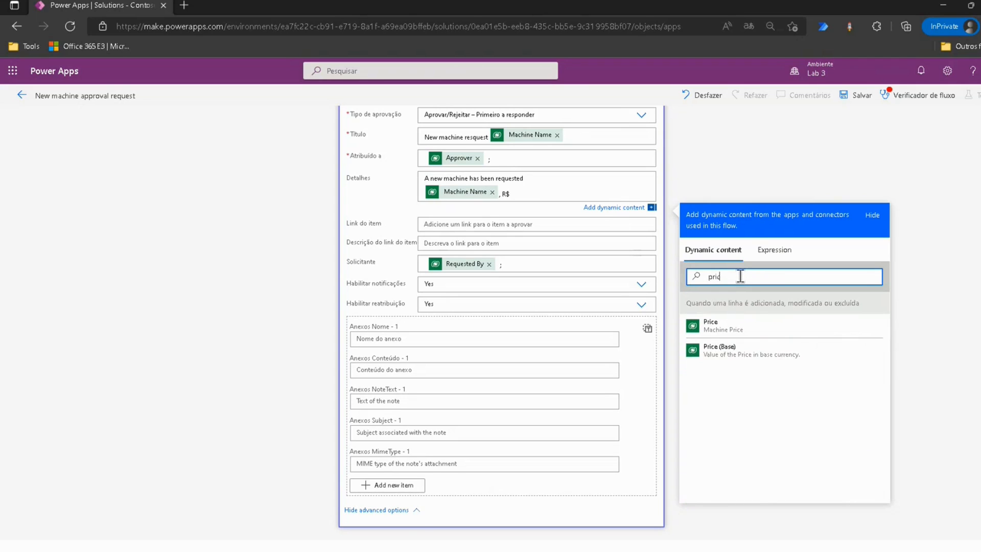
click(732, 330)
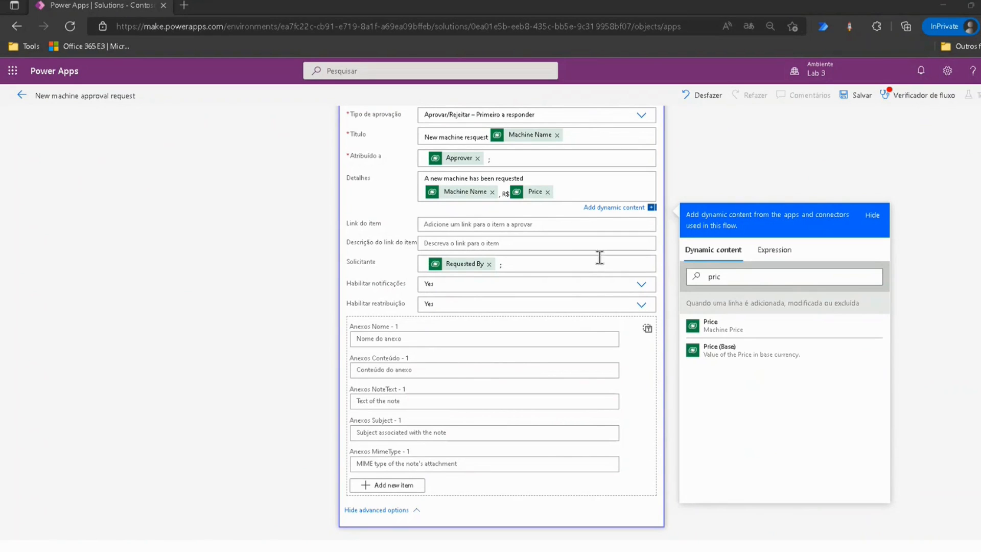
Step: Add the label "Department Contribuition:" below the machine and price line in the details, separated by a blank line
click(556, 193)
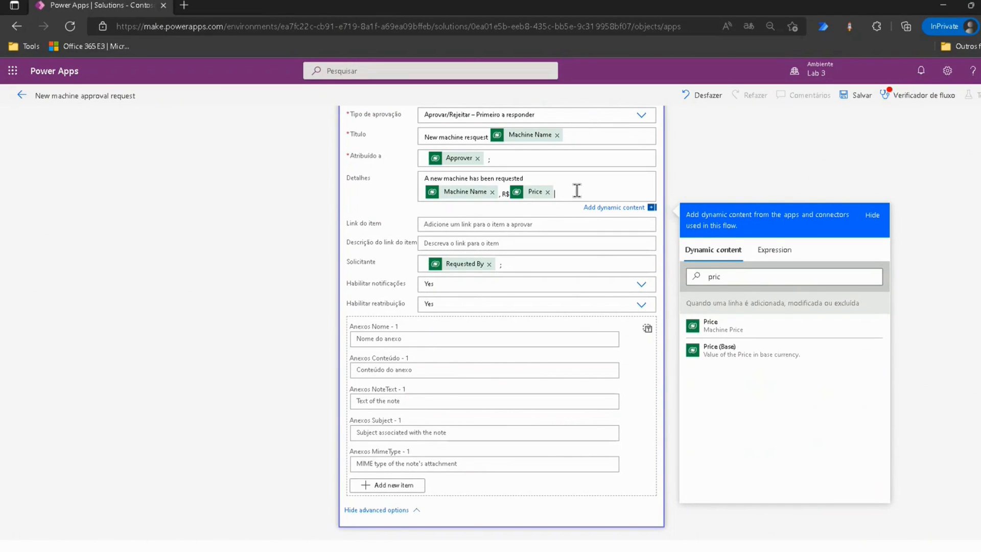
key(Return)
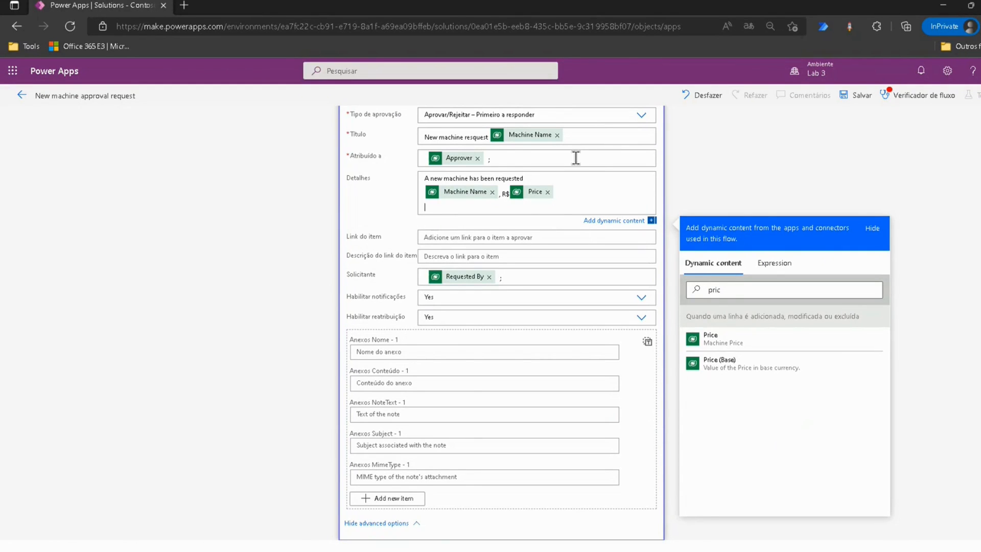
text(Department Contribuition:)
click(575, 193)
key(Return)
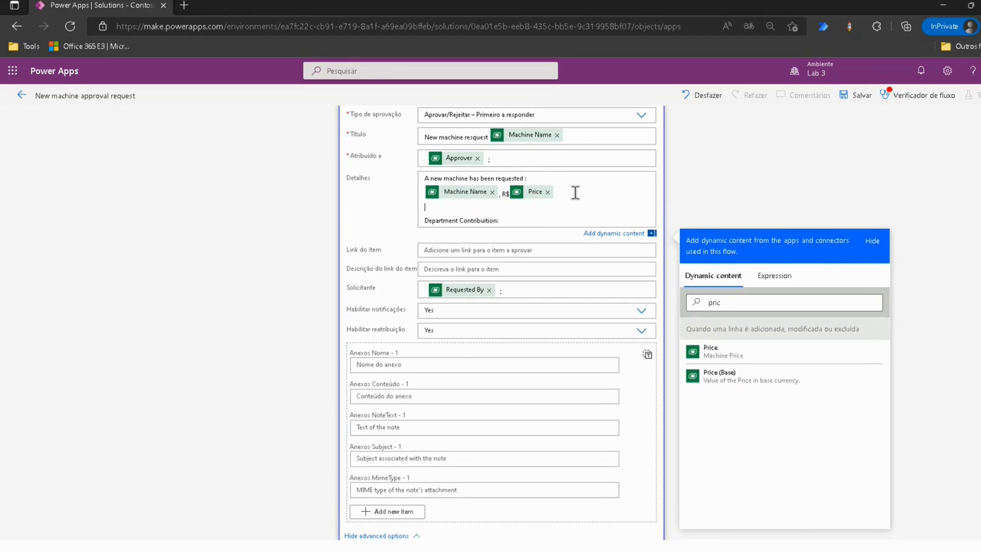
Step: Insert the Department Contribution dynamic content after its label in the details, searching for "Depa"
click(503, 220)
drag(723, 303, 686, 311)
key(BackSpace)
text(Depa)
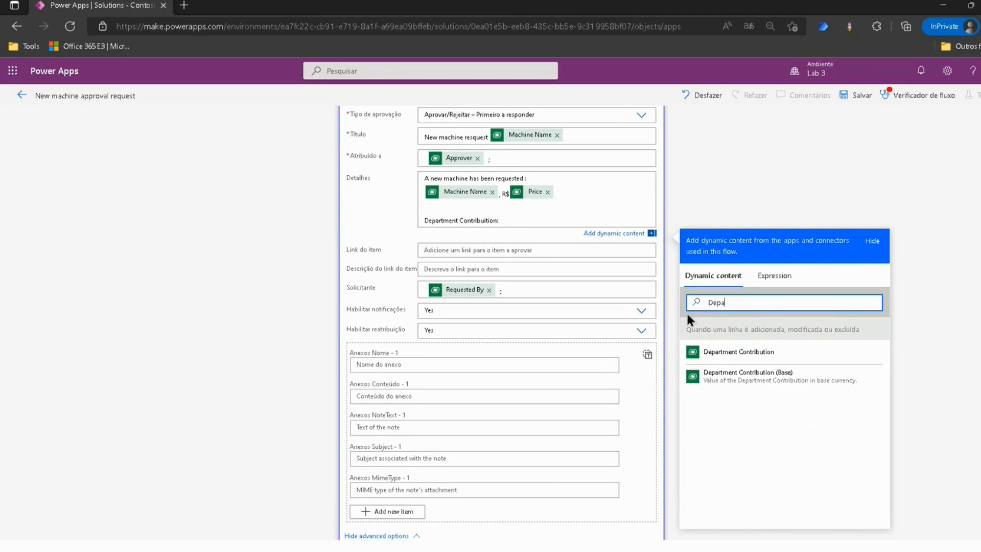
click(715, 356)
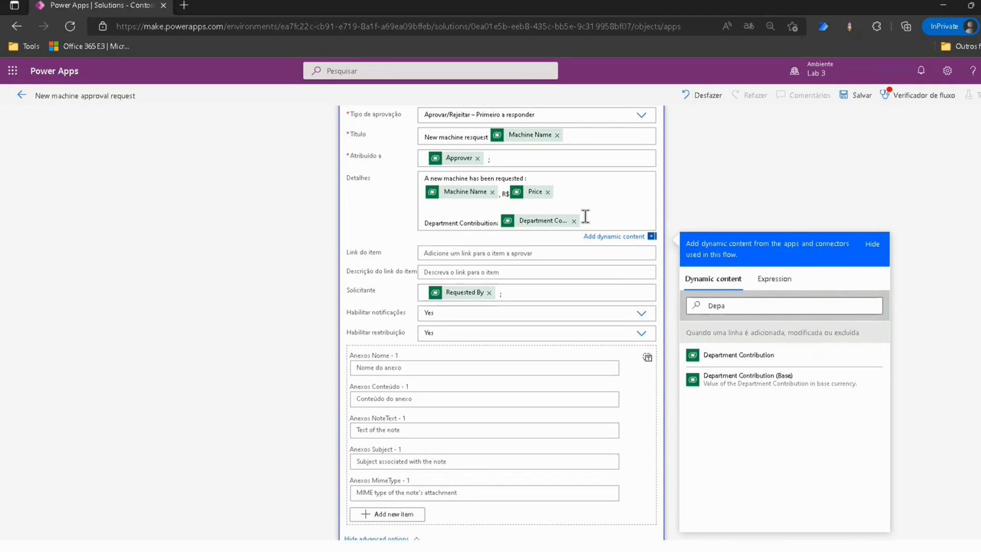
Step: Add a "Comments:" line to the details followed by the Comments dynamic content, then close the dynamic content list
key(Return)
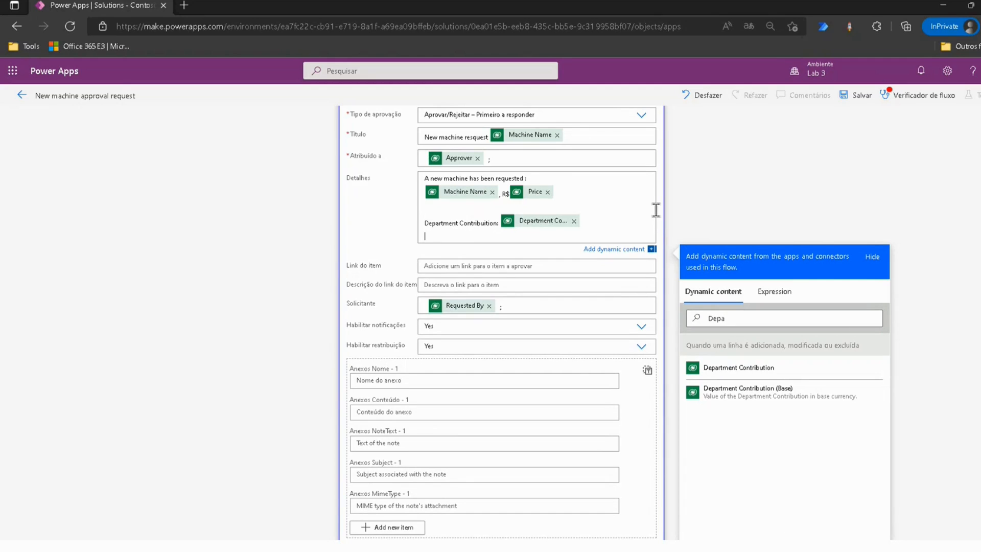
text(Comments:)
double_click(729, 317)
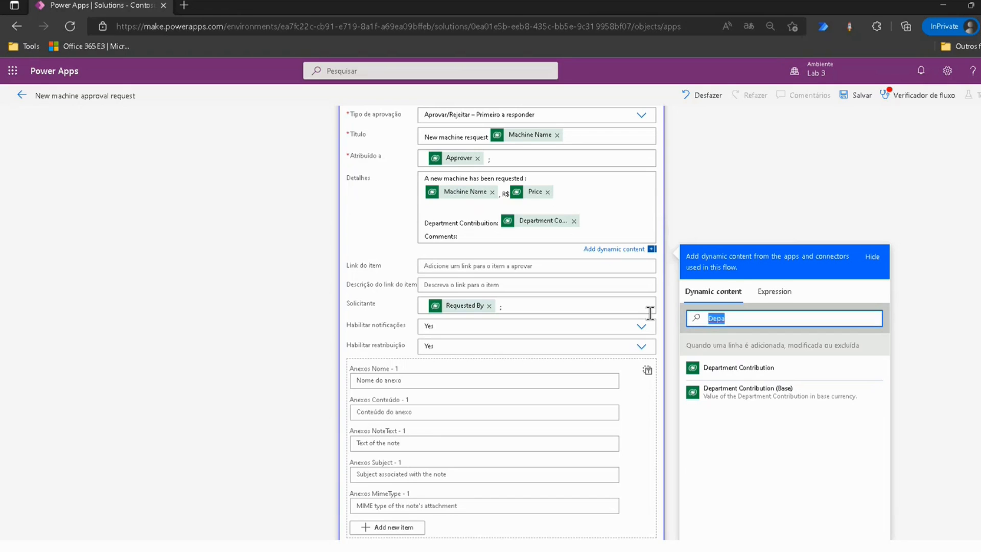
key(BackSpace)
text(Comm)
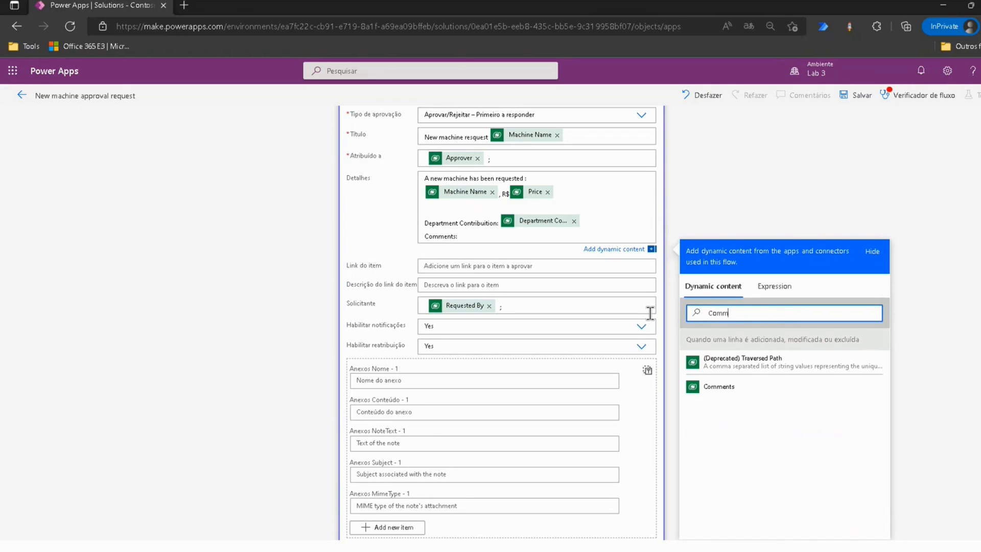
click(716, 386)
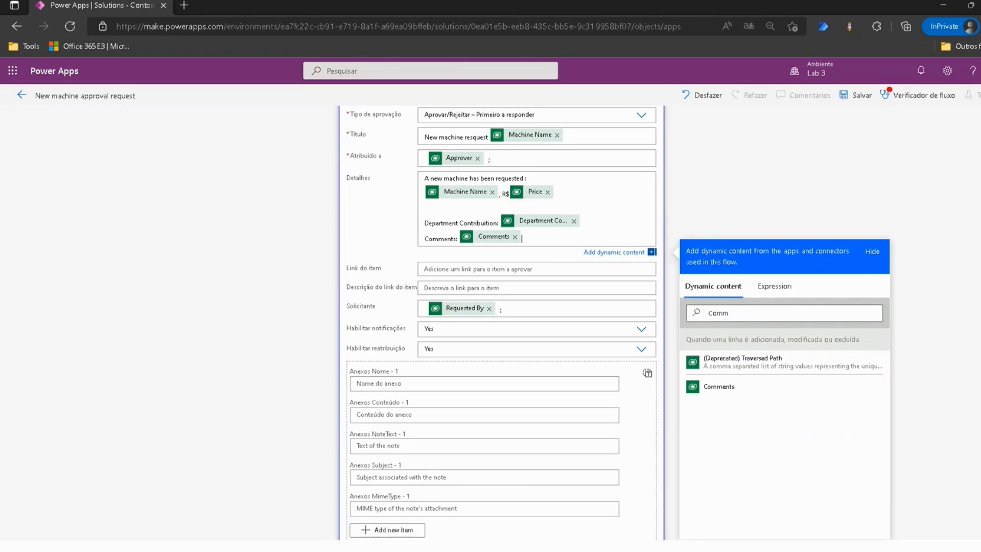
click(693, 199)
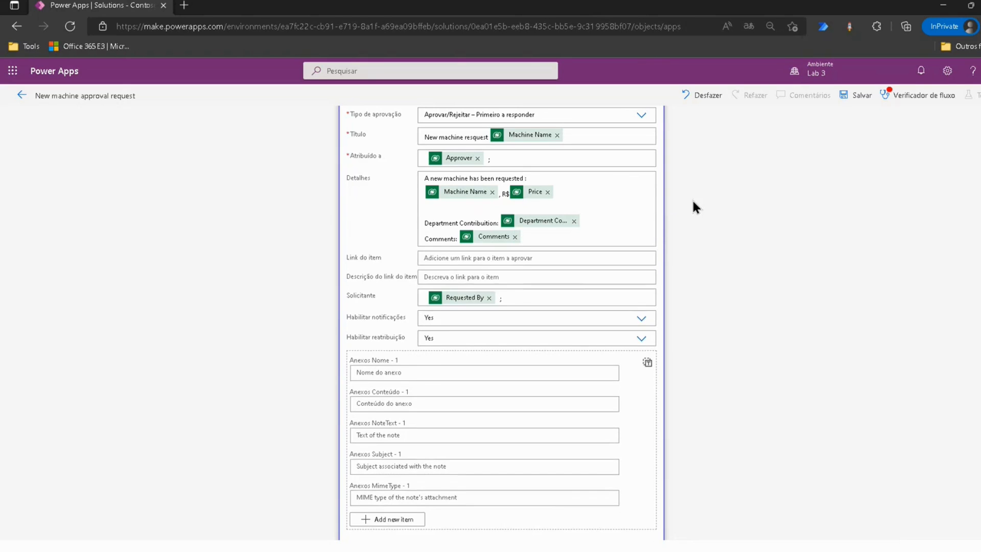
Step: Save the flow and review the flow checker's warning about the approval action
scroll(691, 199, up, 2)
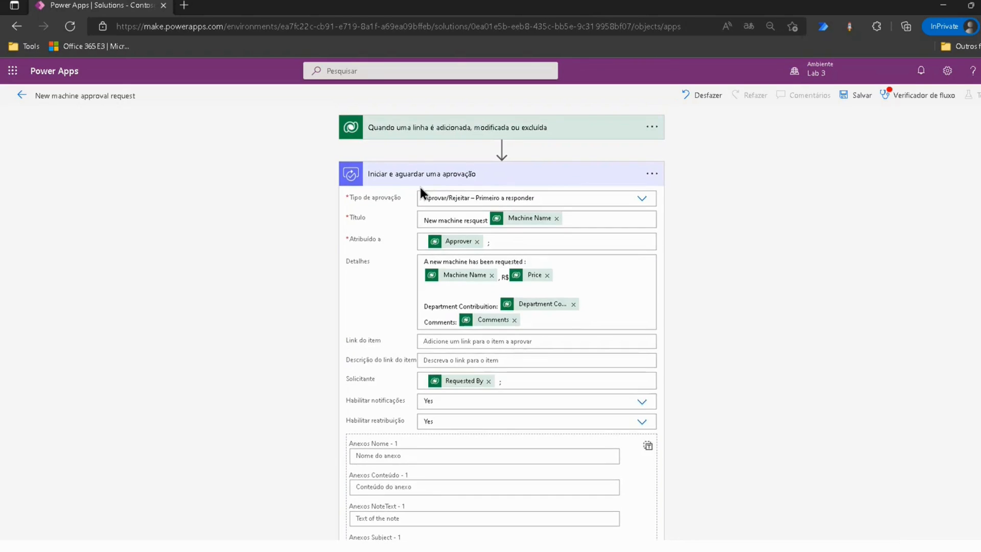
click(856, 96)
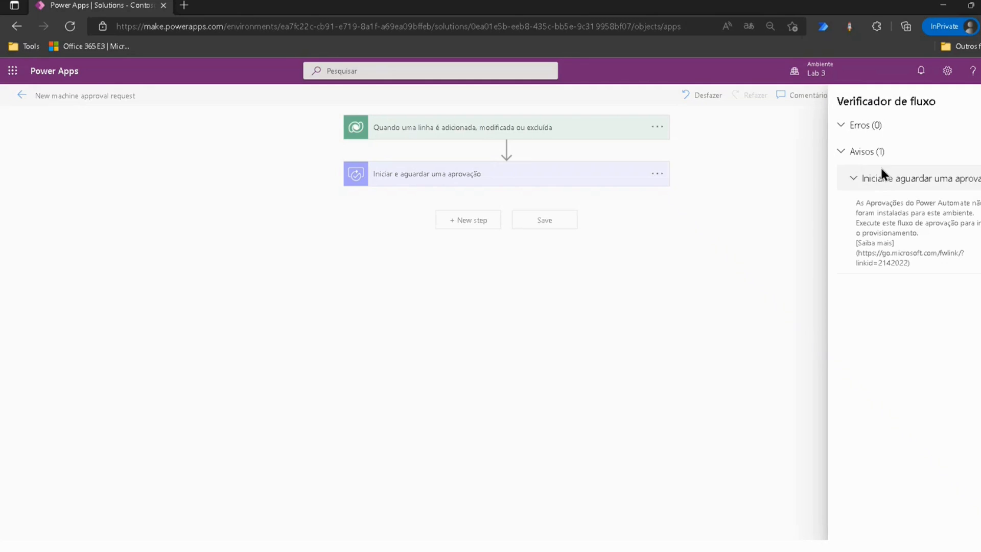
click(857, 180)
click(867, 179)
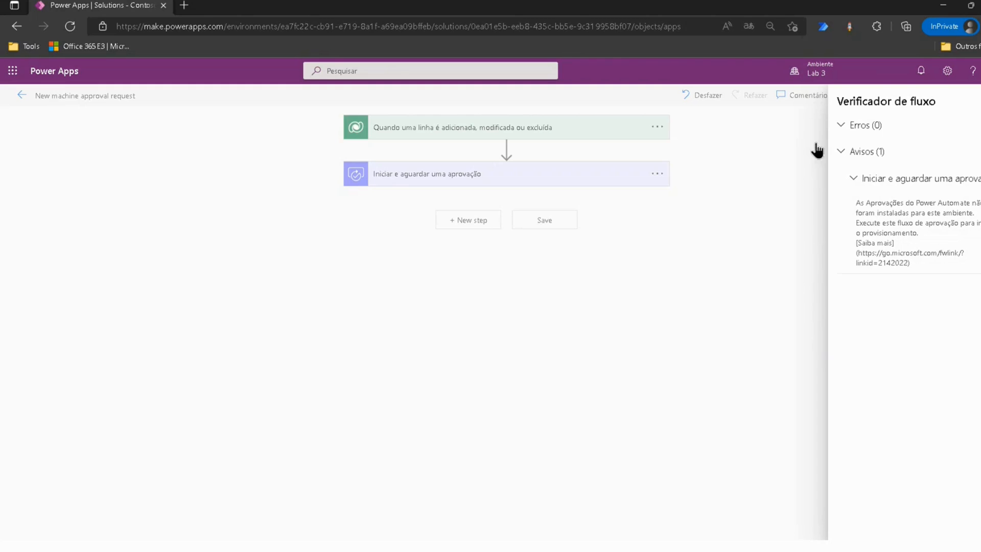
click(976, 104)
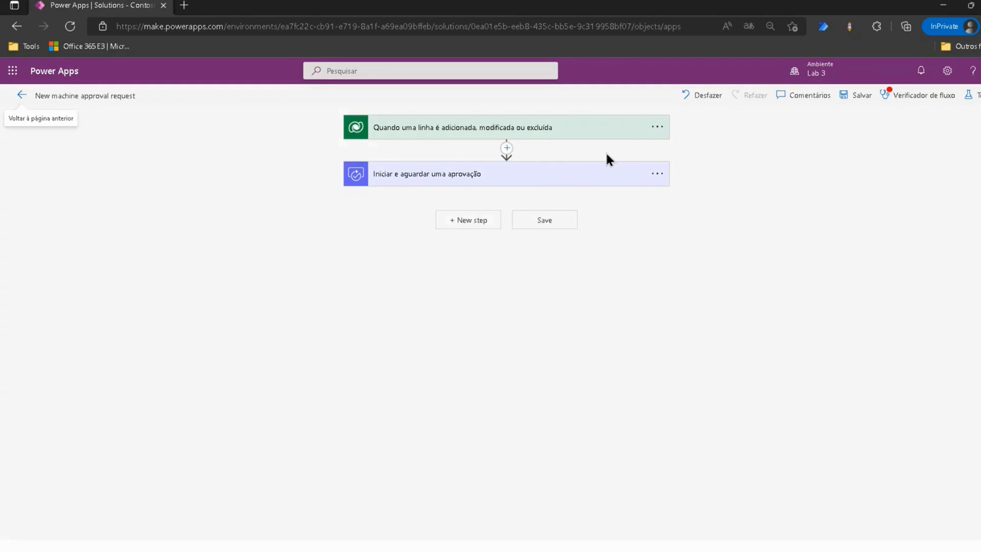
click(528, 179)
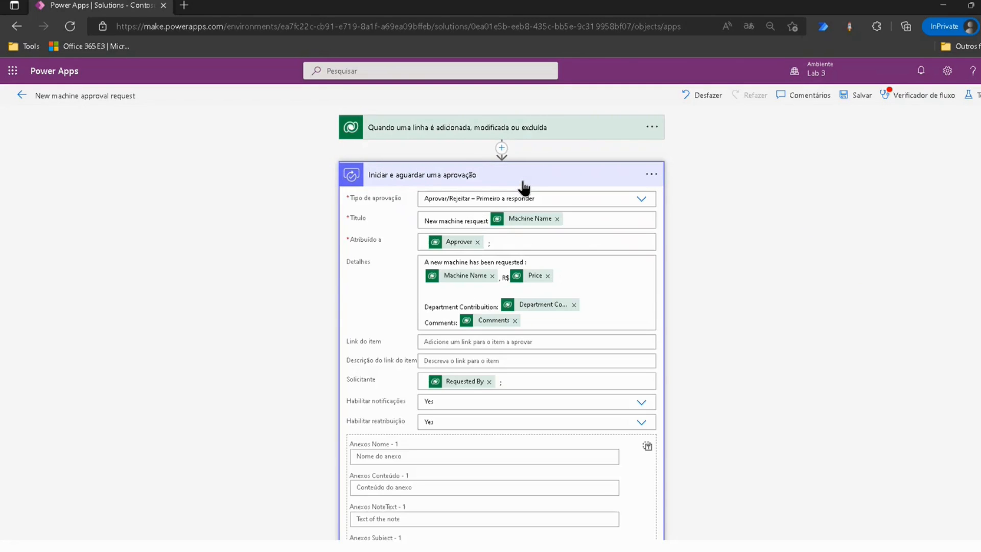
click(523, 184)
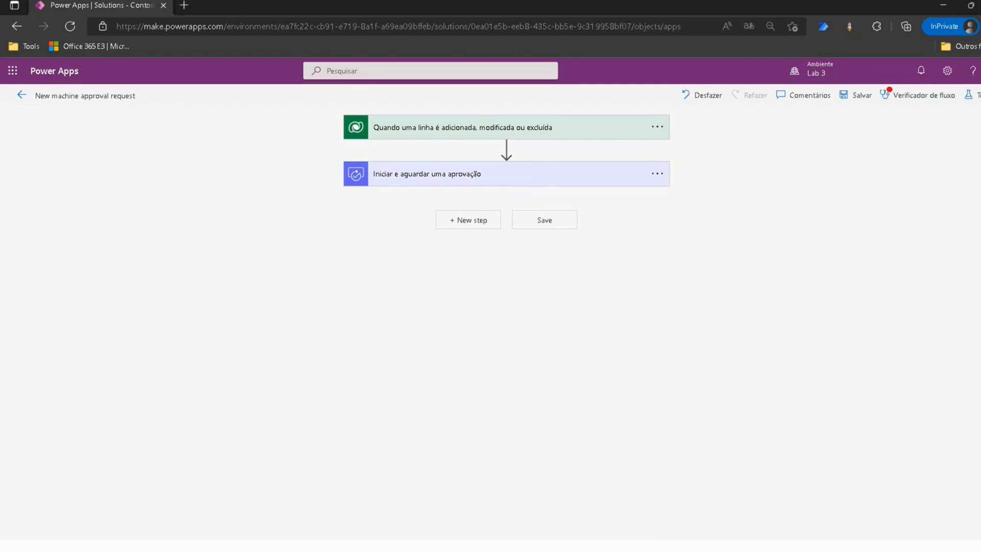
Step: Add a Condição control as a new step after the approval action
click(478, 220)
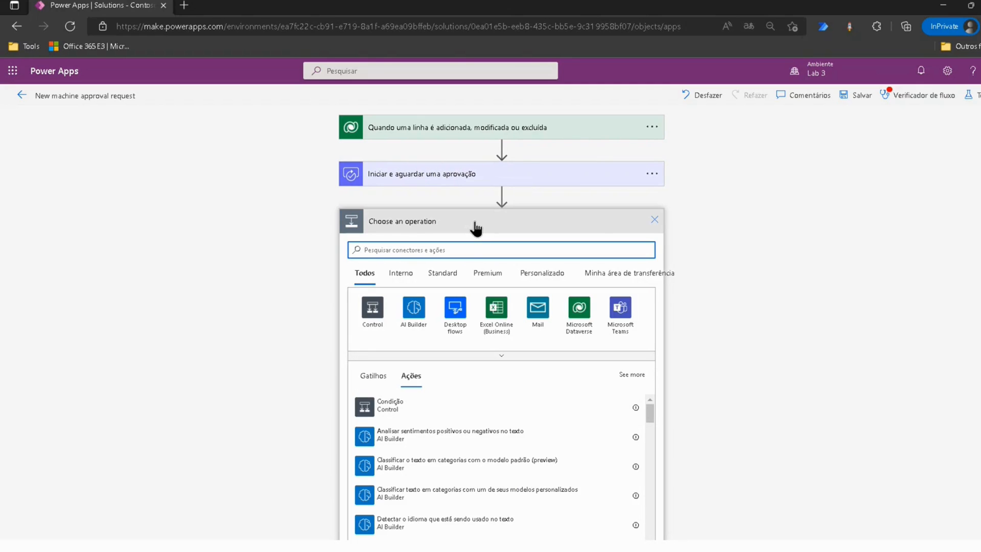
click(374, 306)
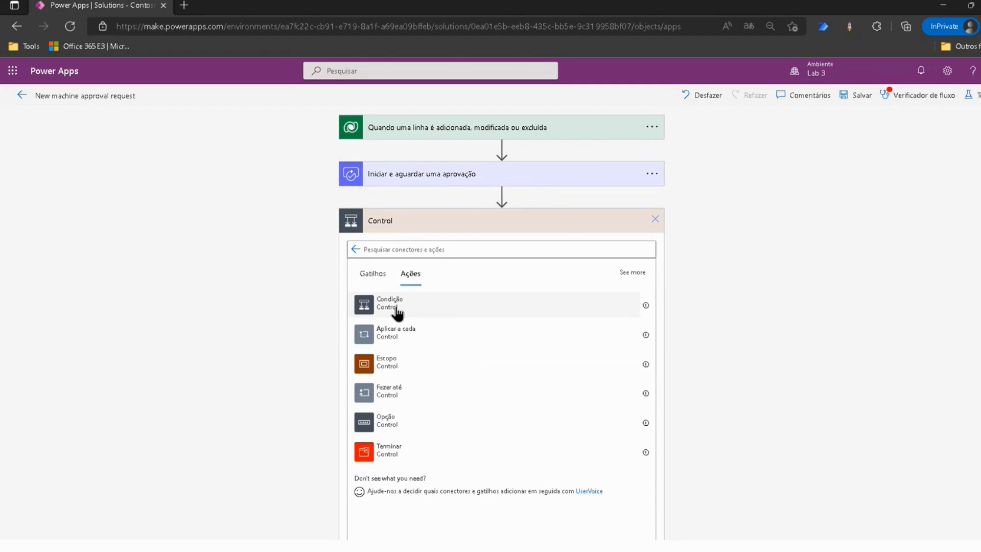
click(396, 309)
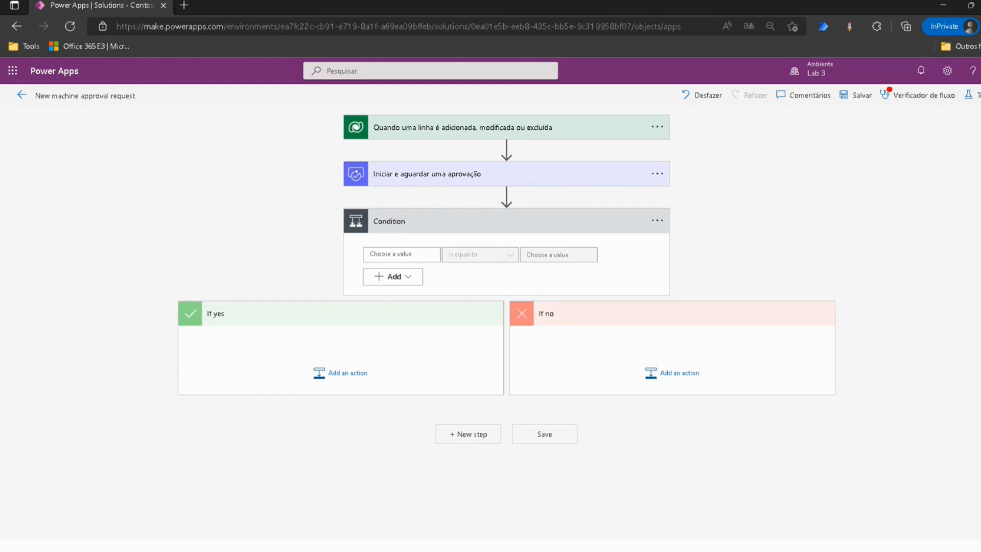
Step: Set the condition's first value to the approval's Resultado dynamic content, searching for "Res"
click(394, 254)
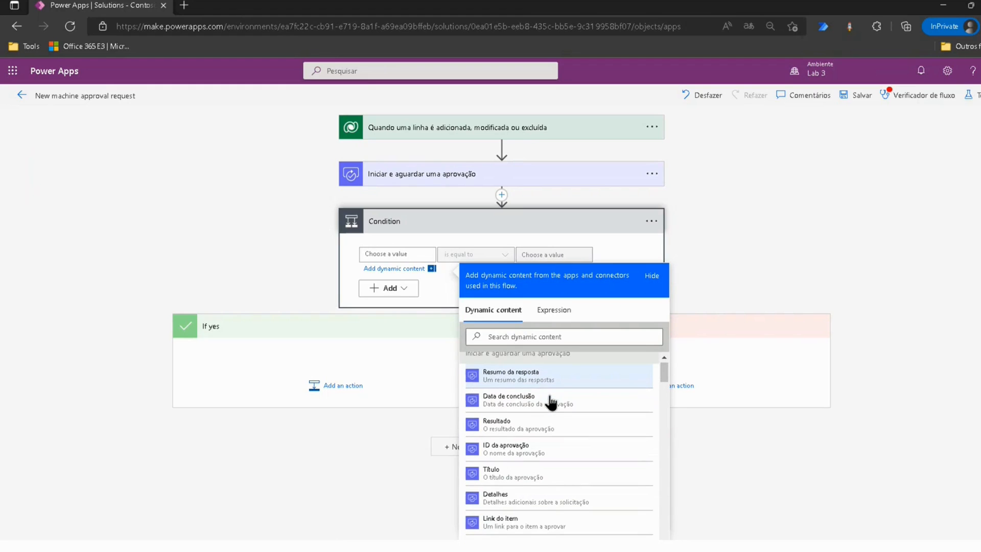
scroll(537, 404, down, 2)
scroll(545, 446, down, 7)
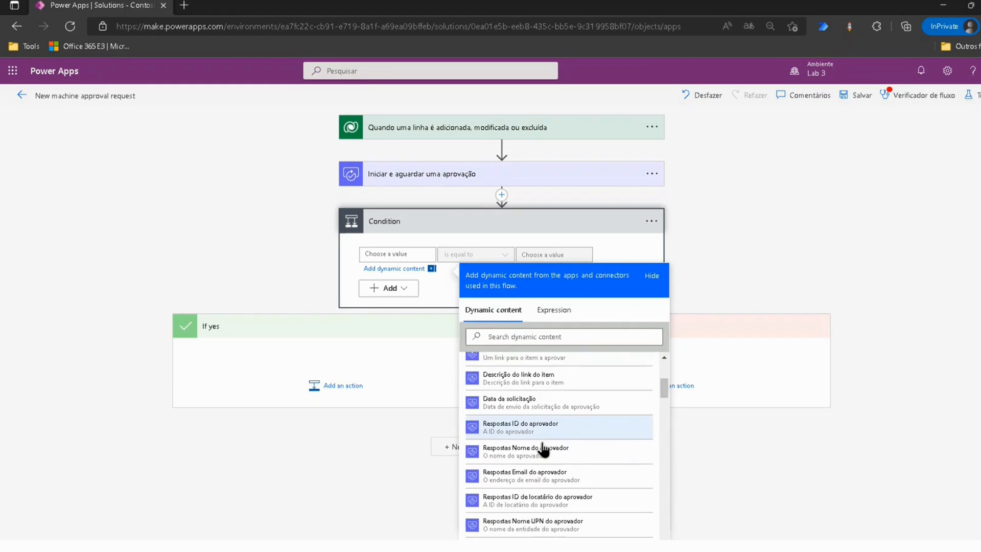
click(508, 336)
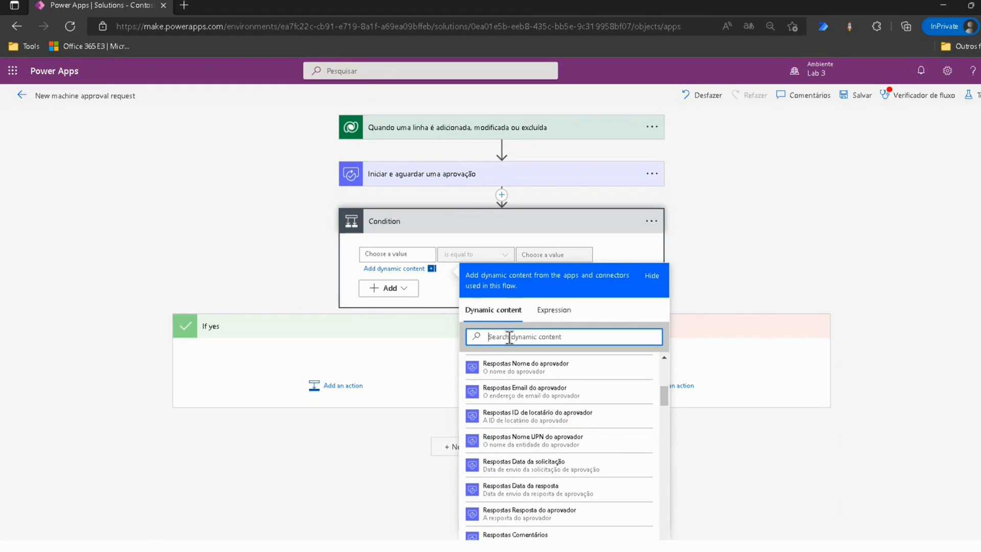
text(Ou)
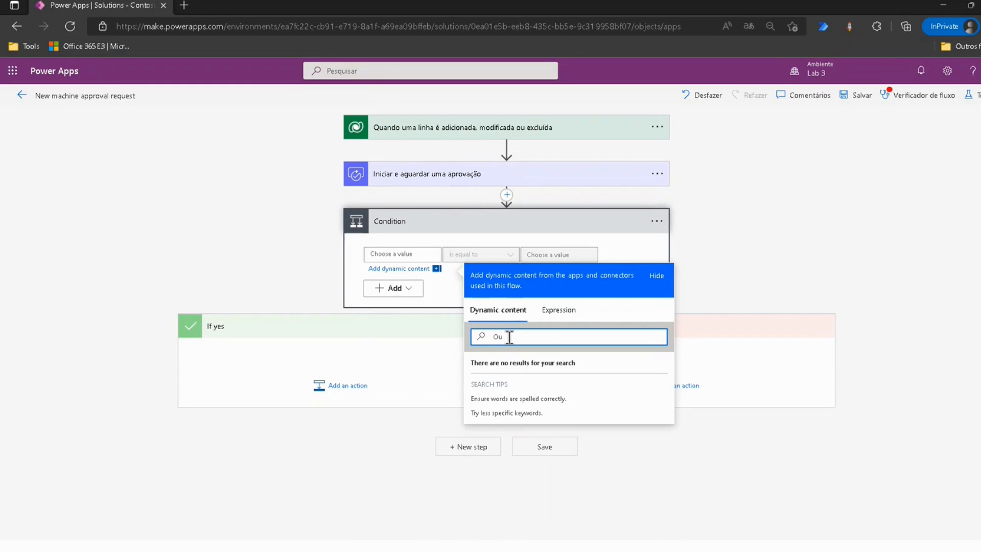
key(BackSpace)
key(BackSpace)
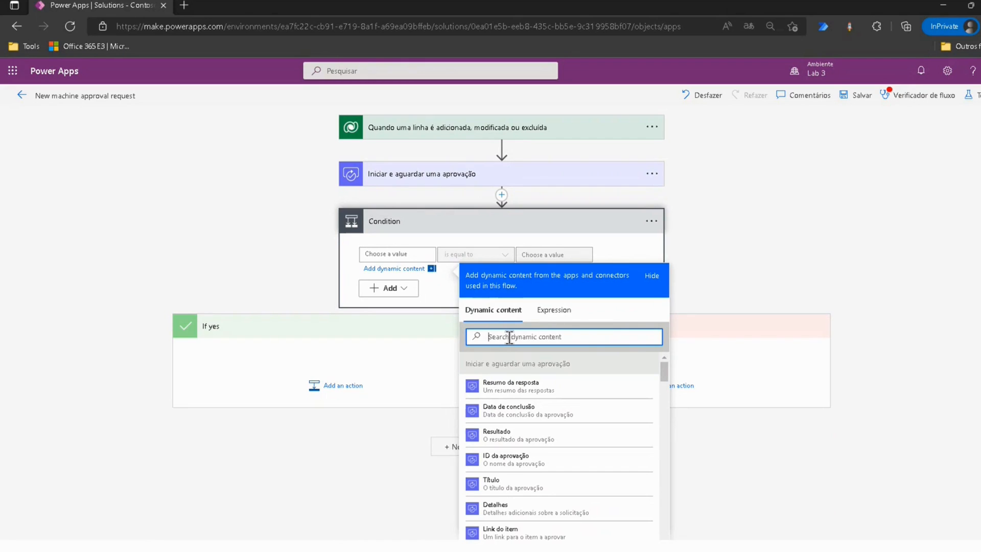
text(Res)
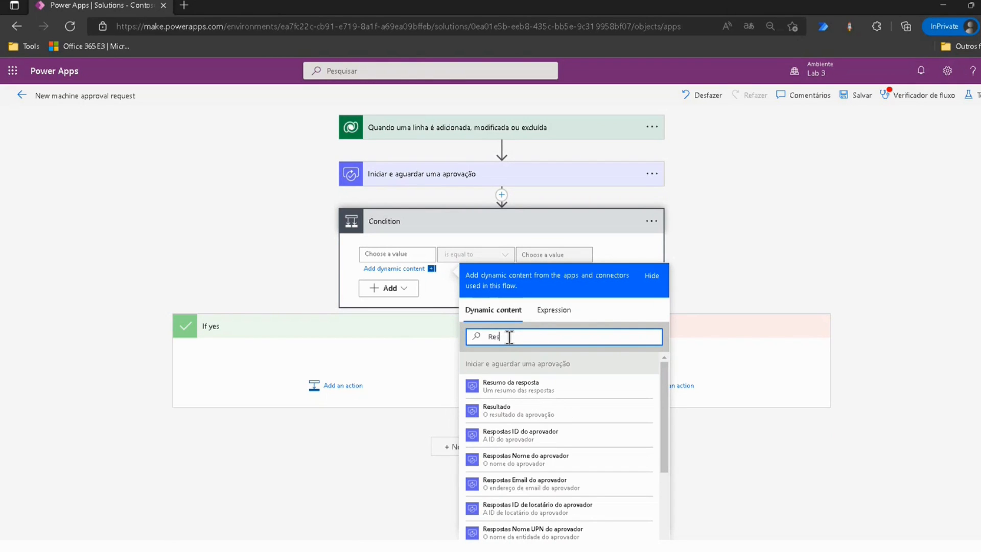
click(521, 416)
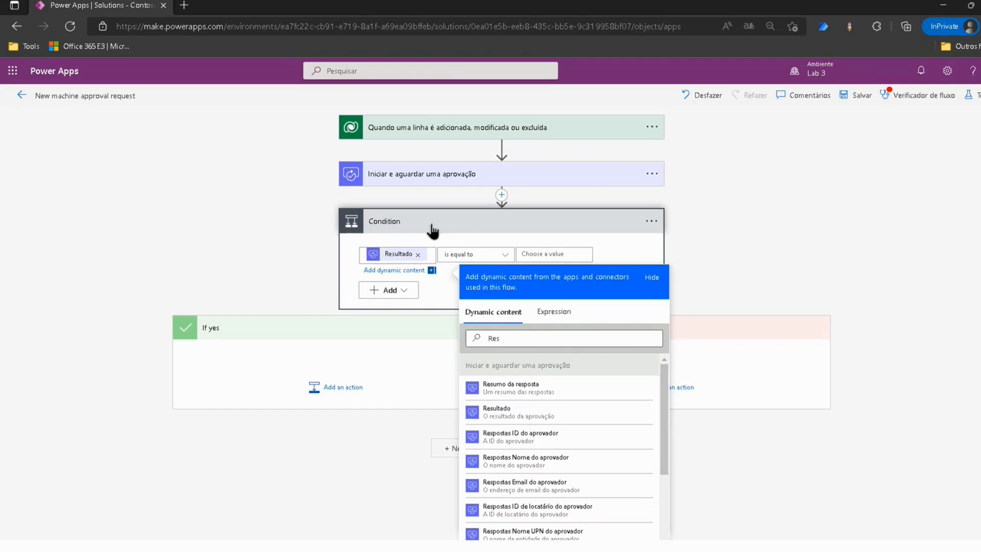
click(481, 228)
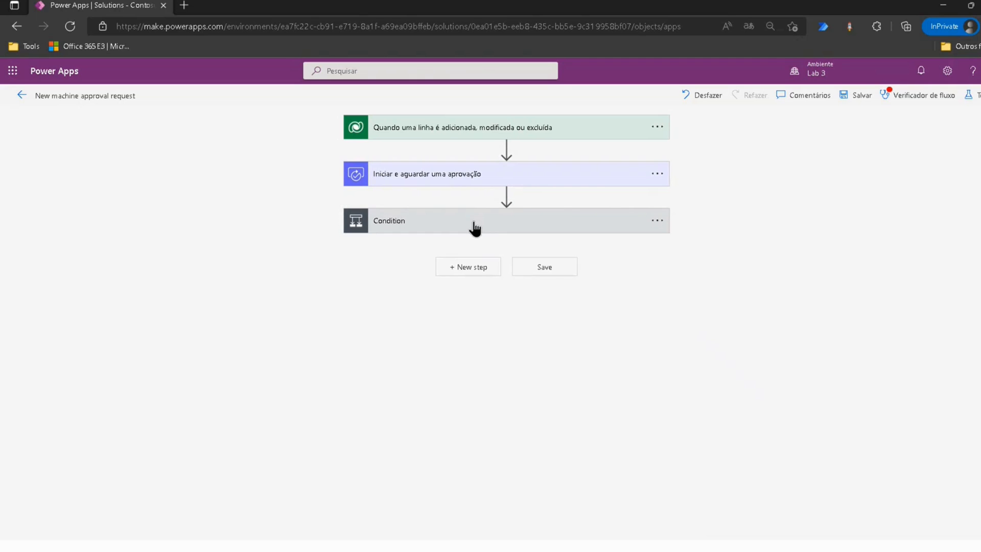
click(473, 225)
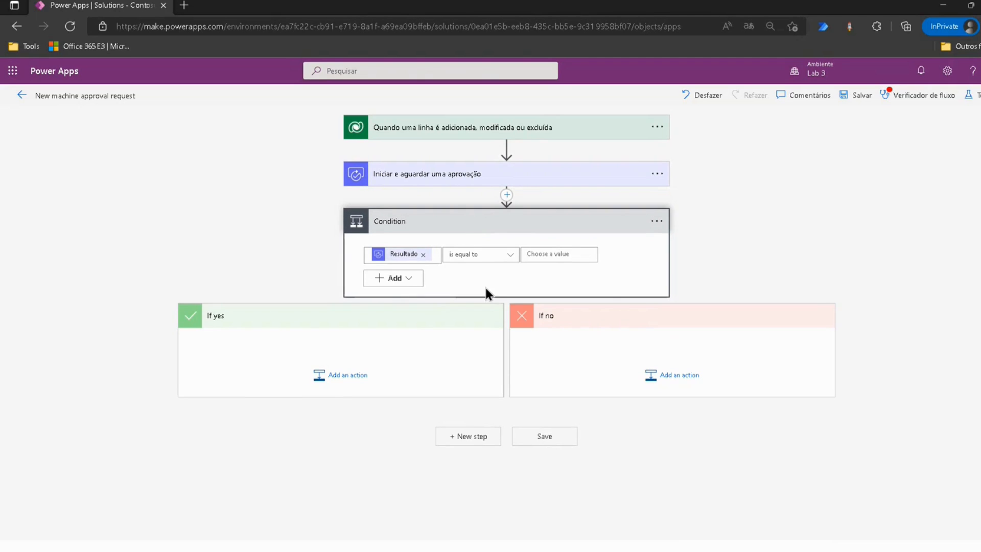
Step: Set the condition's comparison value to "Approve", keeping the "is equal to" operator
click(545, 253)
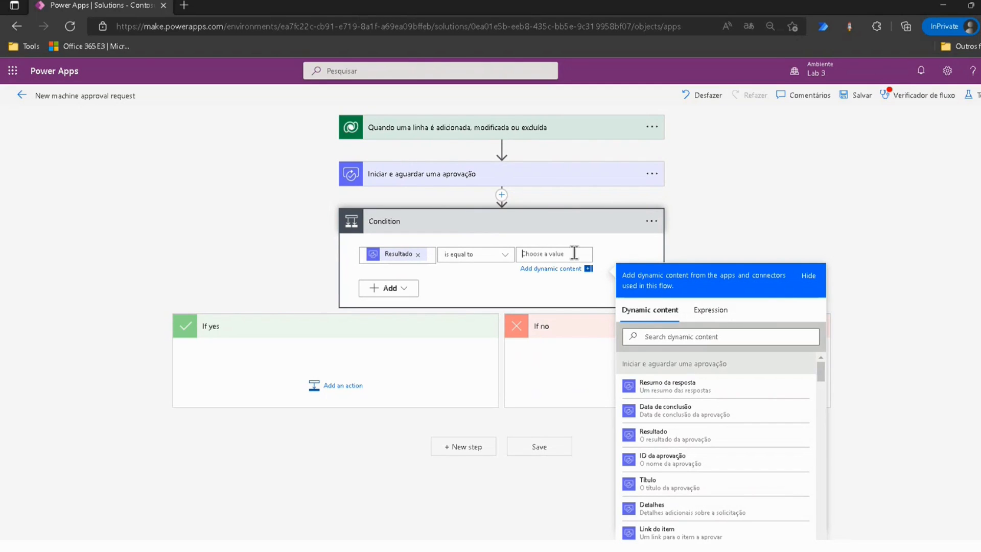
text(Approvde)
key(BackSpace)
text(e)
click(550, 231)
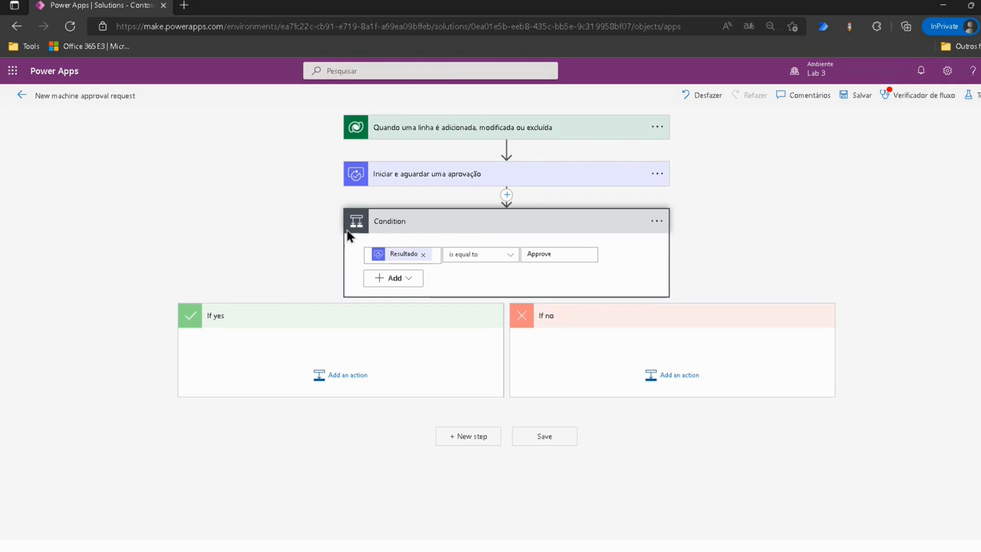
Step: Add the Microsoft Dataverse action "Atualizar uma linha" to the If yes branch, searching for "Atua"
click(340, 379)
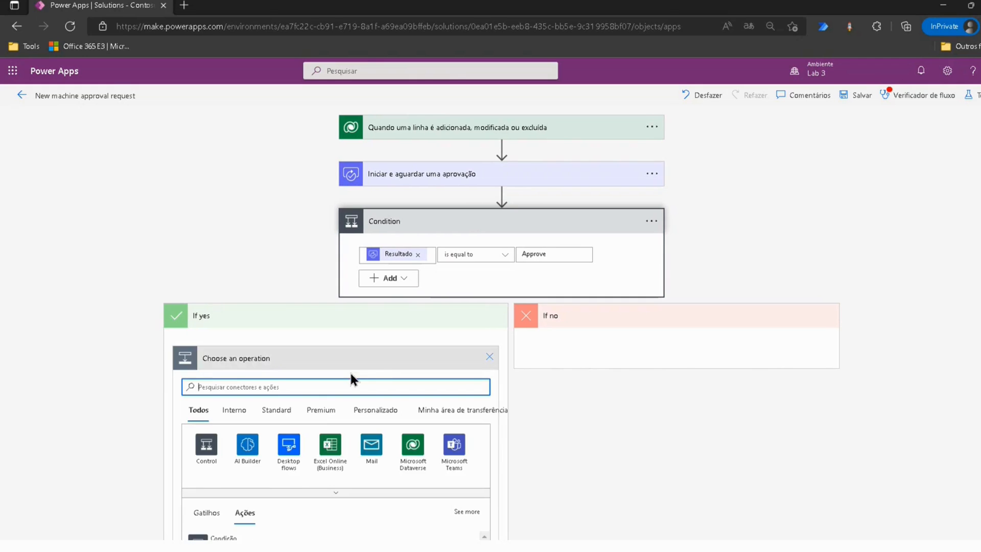
click(412, 446)
scroll(310, 301, down, 5)
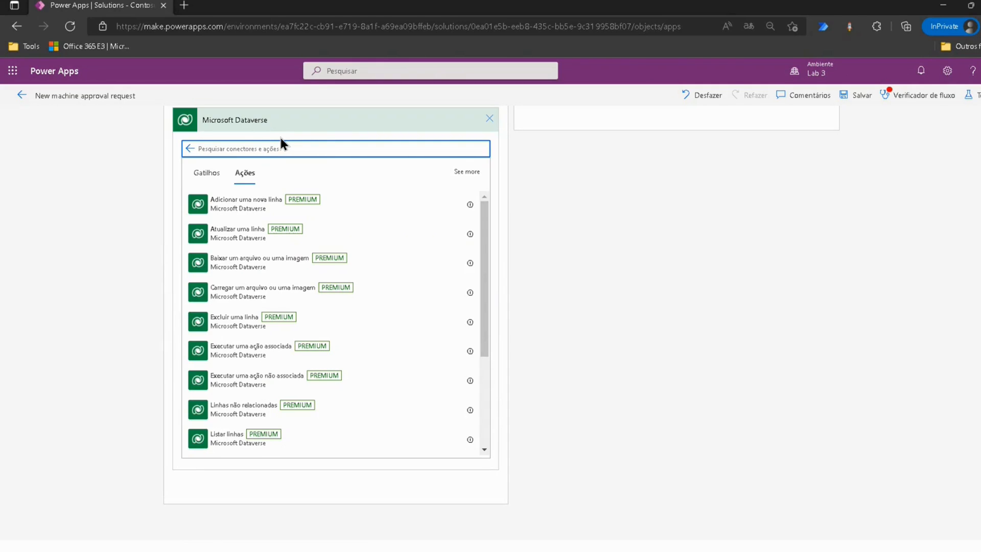
text(Atua)
click(243, 237)
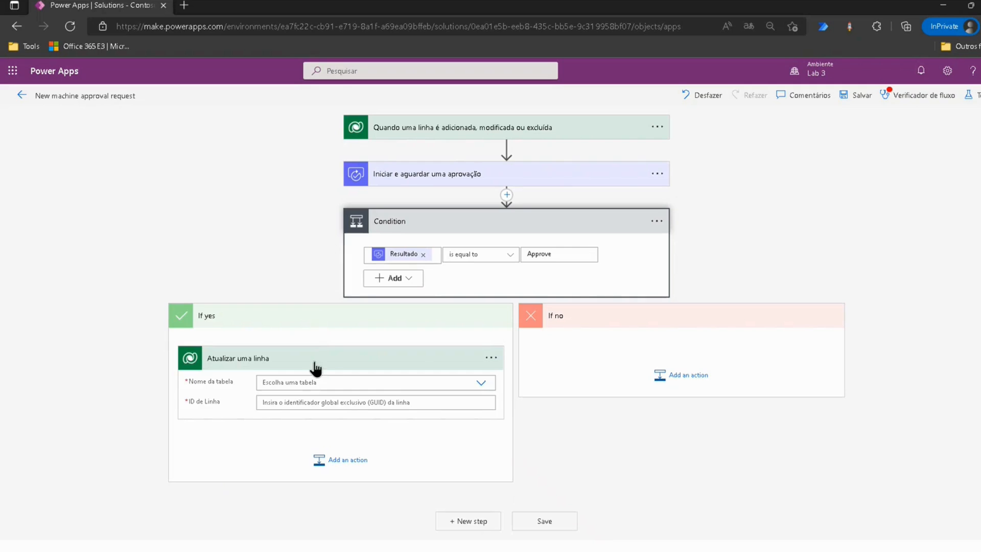
Step: Choose Machine Orders as the table of the row update action, filtering the tables by "Machin"
click(332, 381)
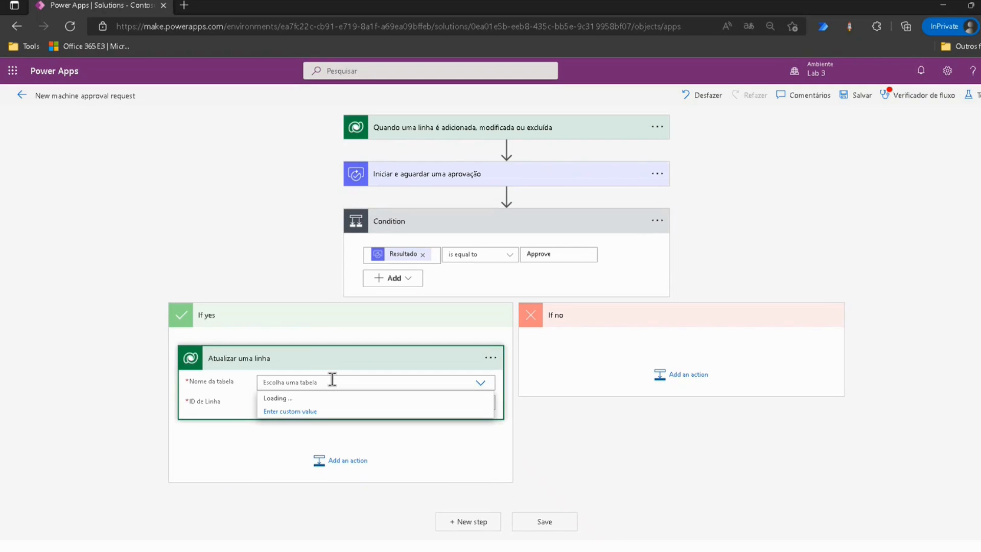
text(Macjin)
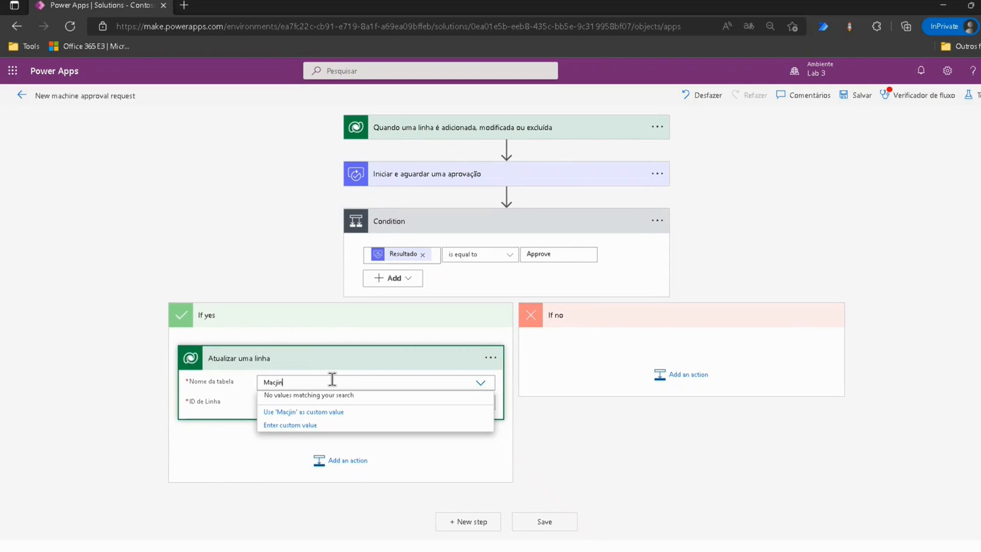
text(e)
key(BackSpace)
key(BackSpace)
key(BackSpace)
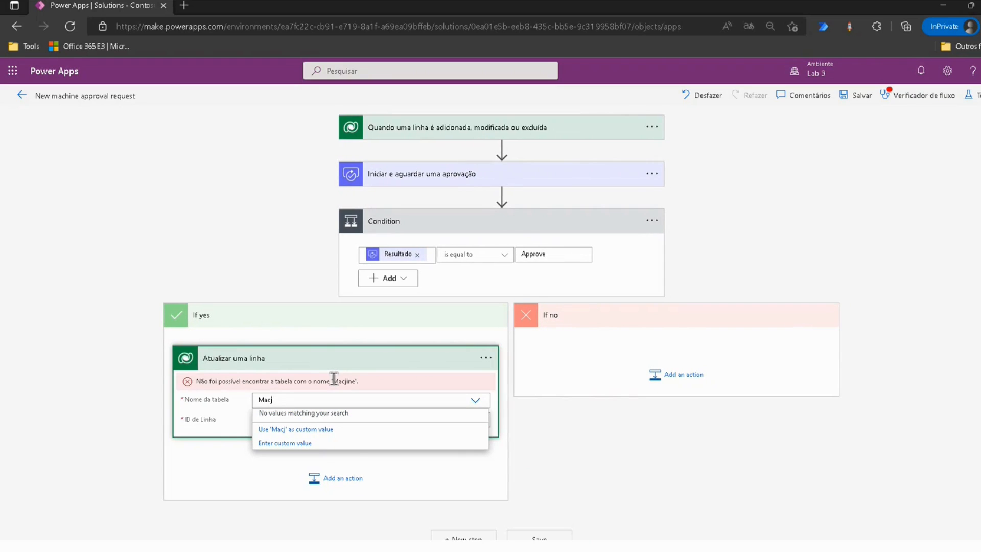
text(hin)
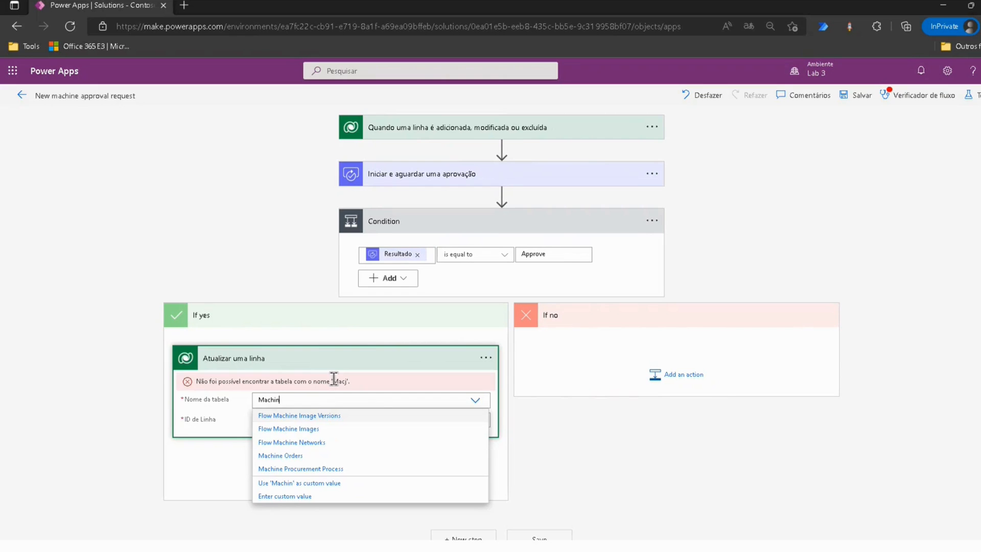
click(287, 455)
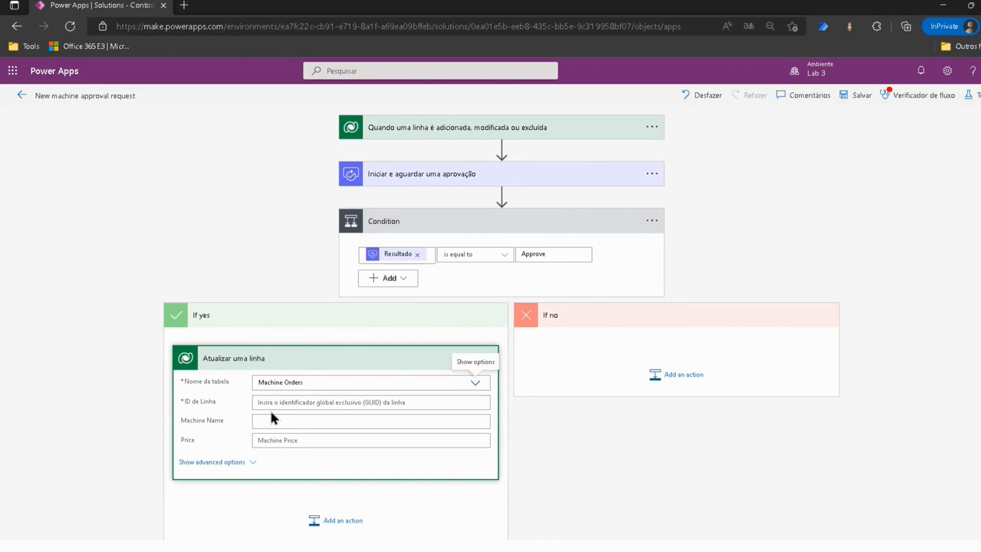
Step: Set the row ID of the update action to the trigger's Machine Order dynamic content, searching for "Mac"
click(281, 402)
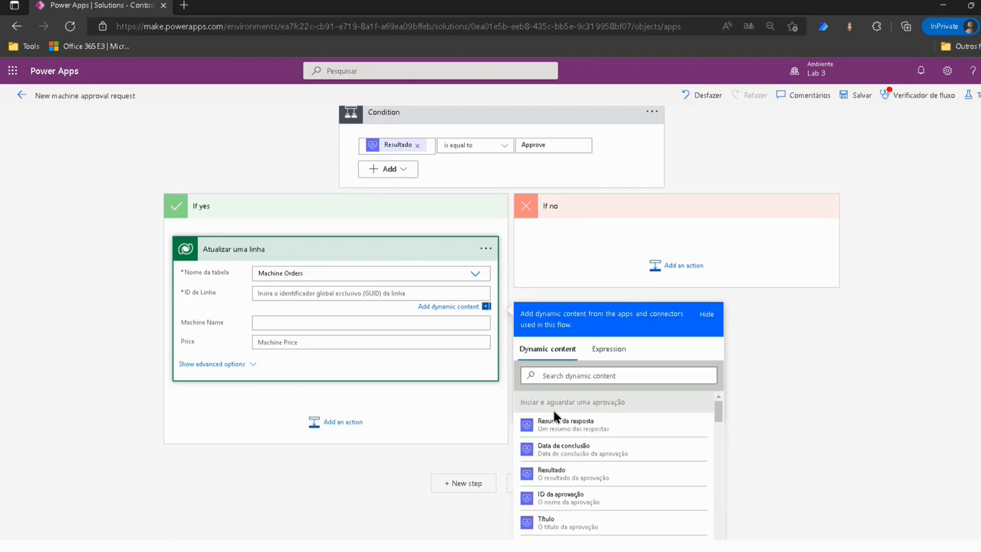
click(566, 376)
text(Ma)
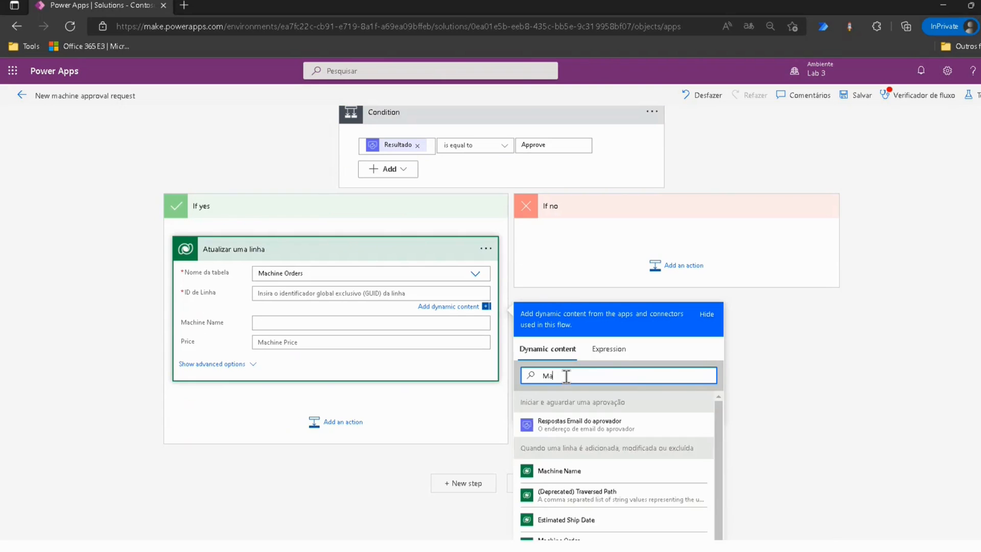
text(c)
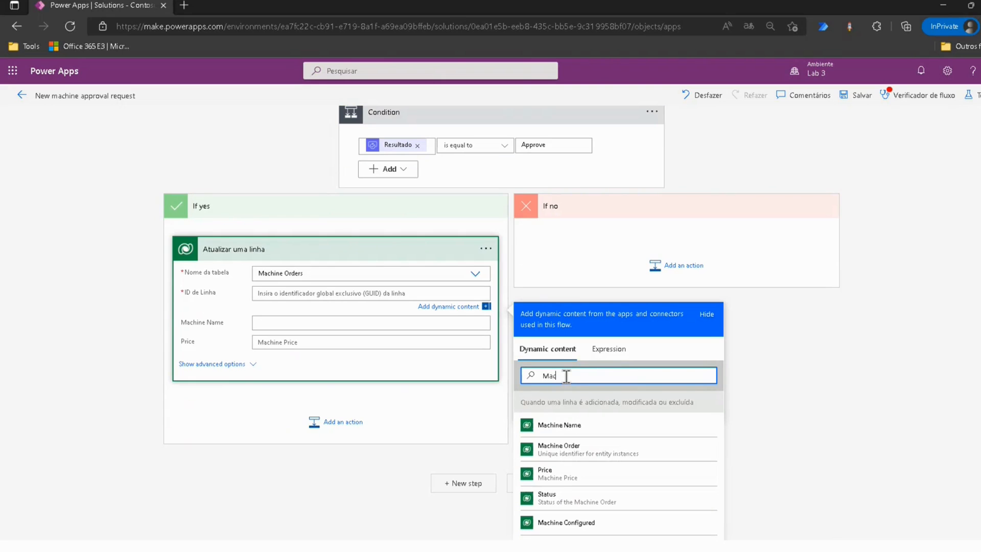
click(583, 455)
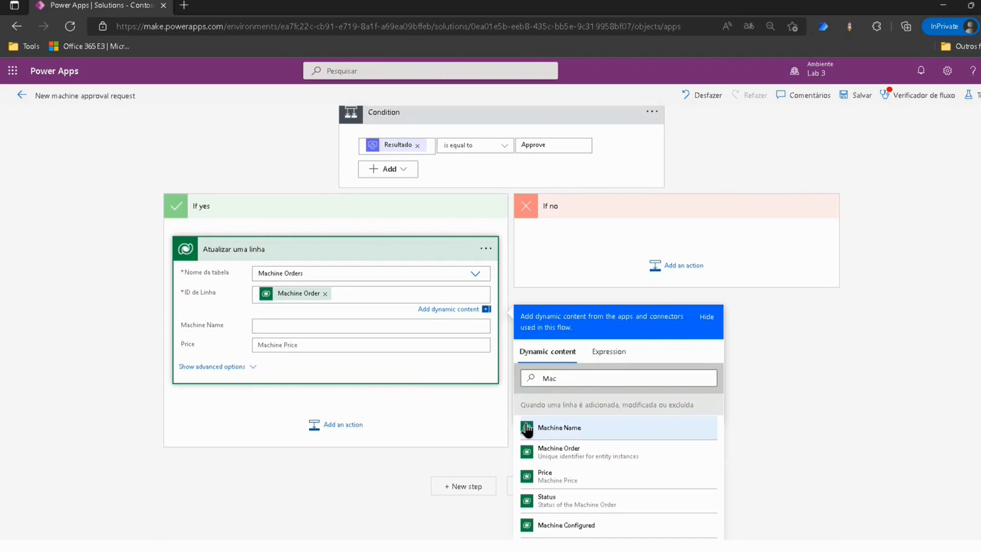
click(235, 298)
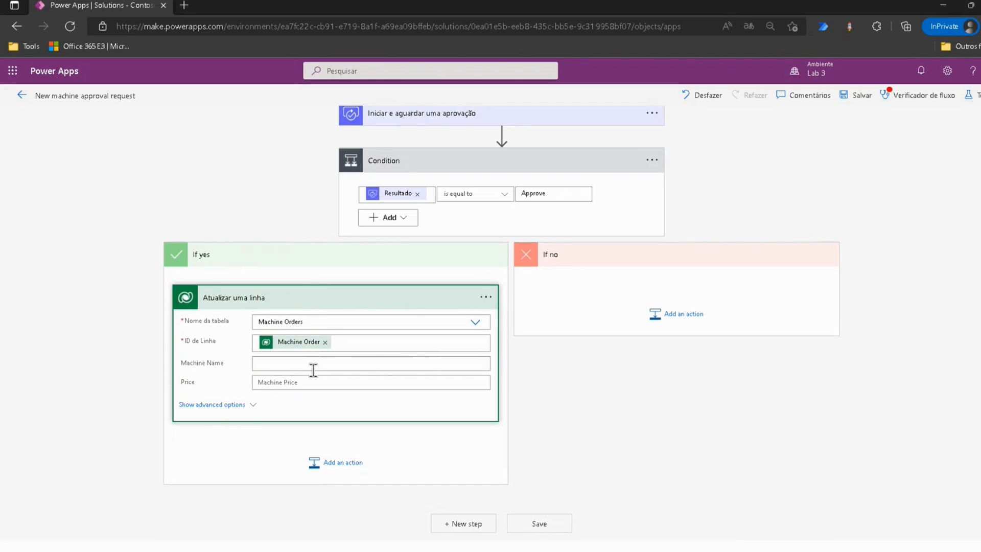
Step: Show the update action's advanced options and set the Approval Status to Approve
click(248, 409)
scroll(282, 339, down, 3)
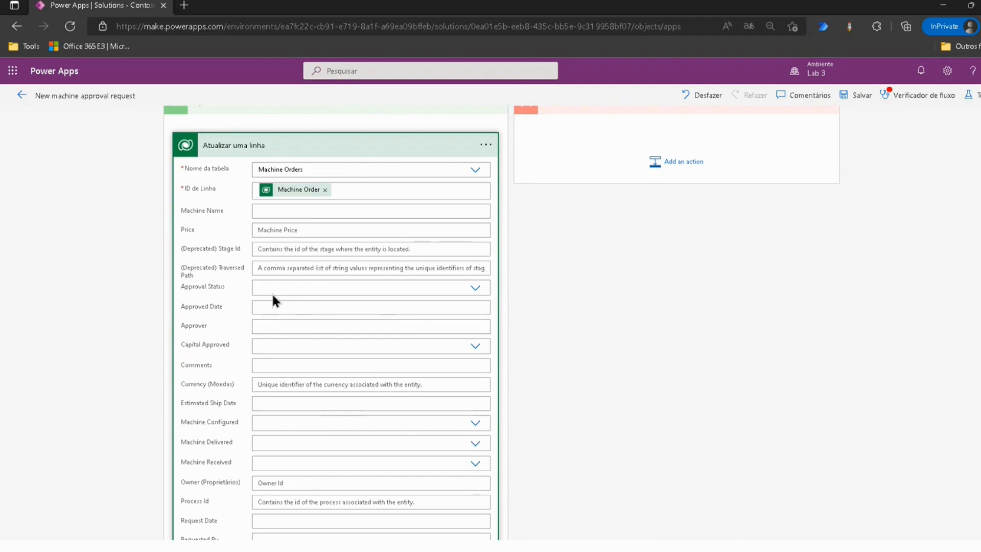
click(373, 291)
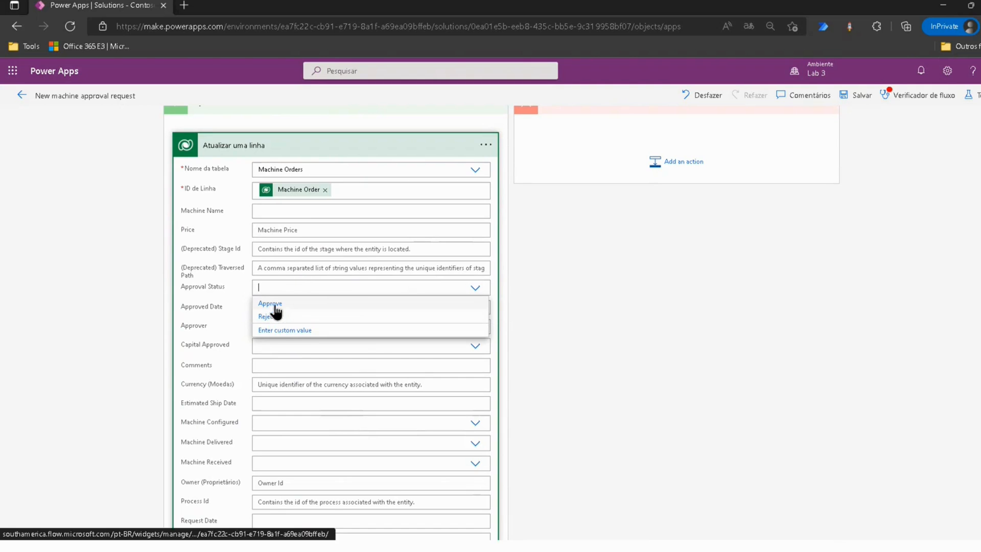
click(276, 303)
scroll(263, 303, down, 1)
scroll(262, 303, up, 3)
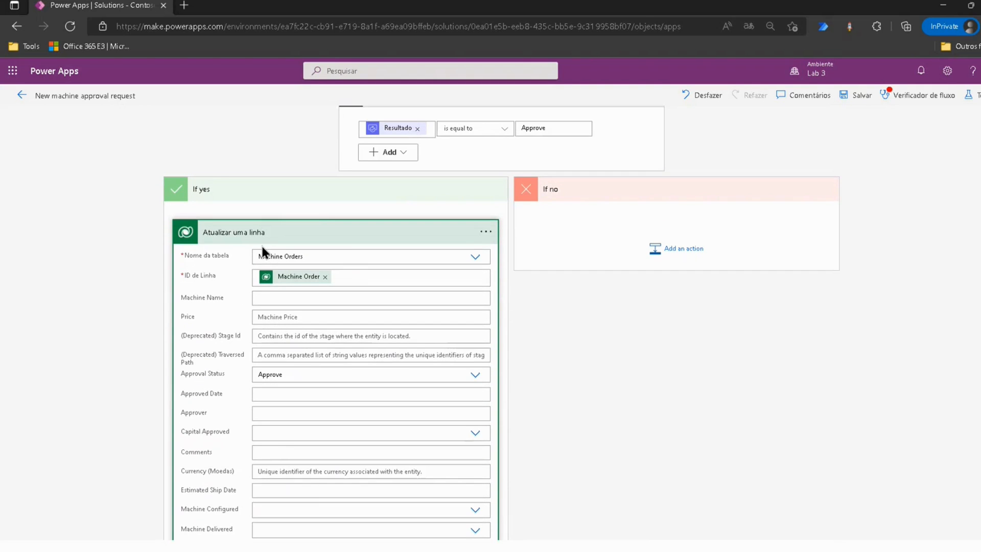
scroll(412, 350, up, 3)
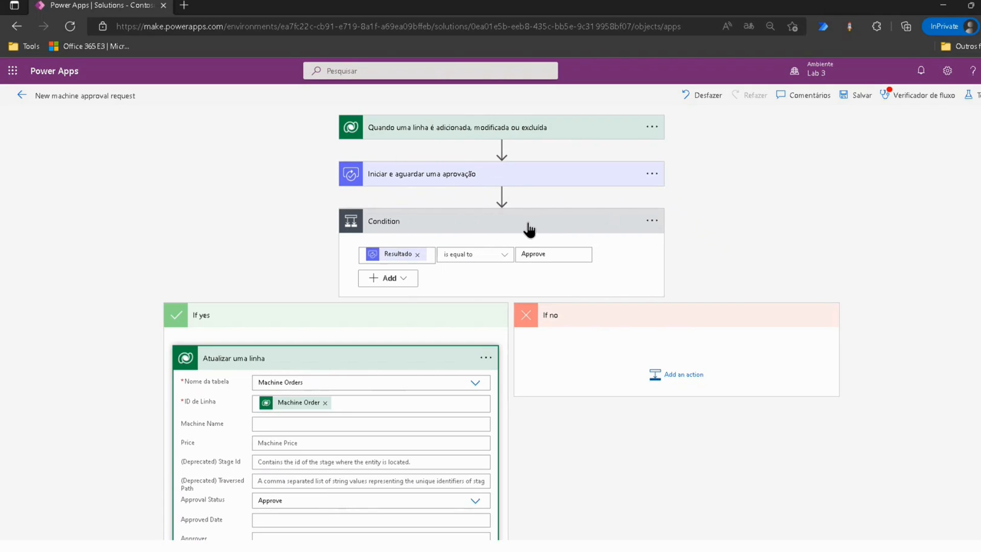
click(457, 179)
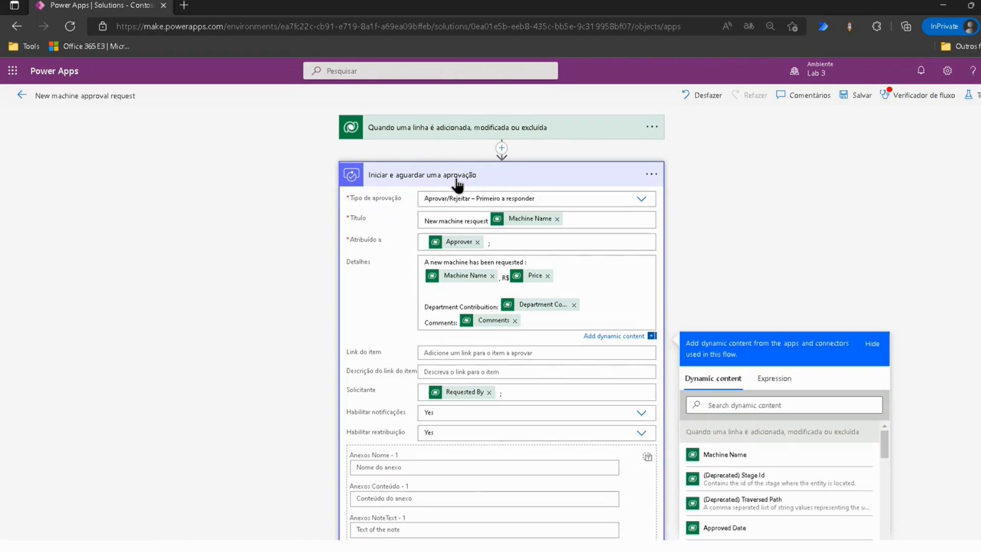
click(457, 179)
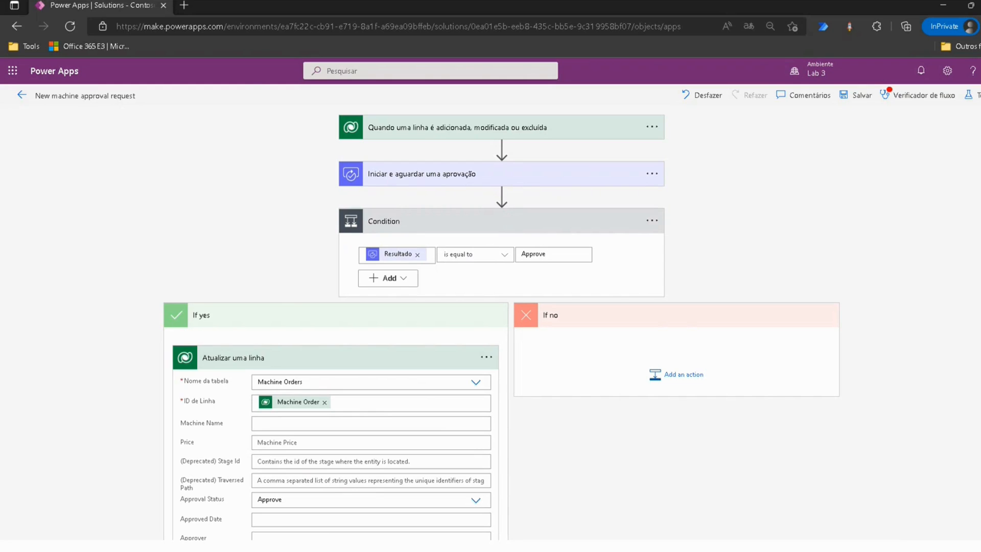
Step: Set the update action's Approved Date to the expression utcNow() and collapse the action
scroll(252, 287, down, 2)
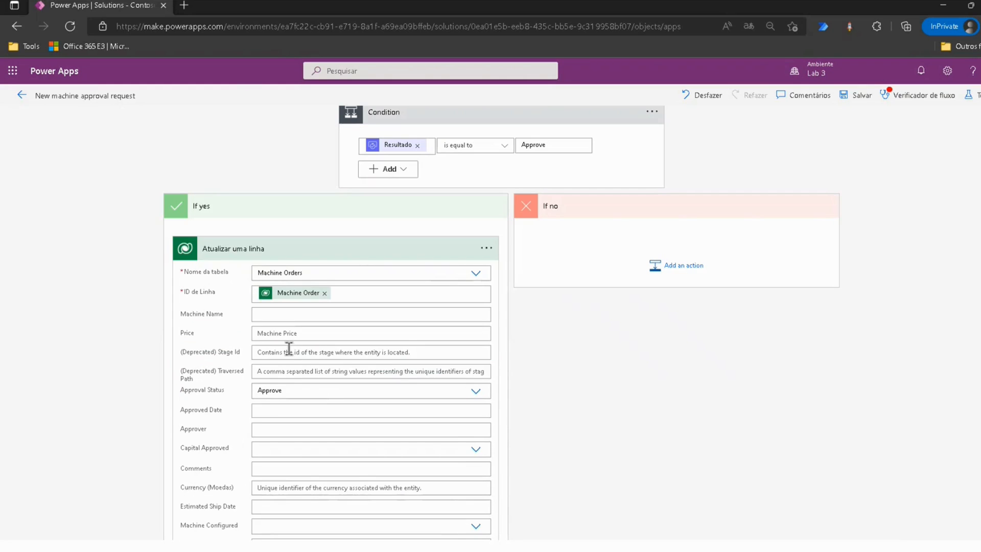
click(260, 407)
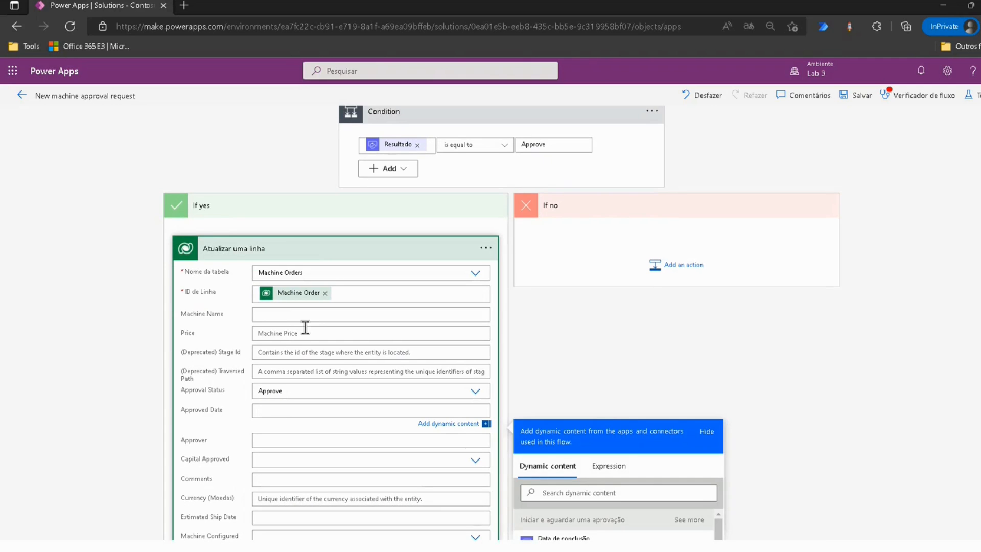
click(608, 466)
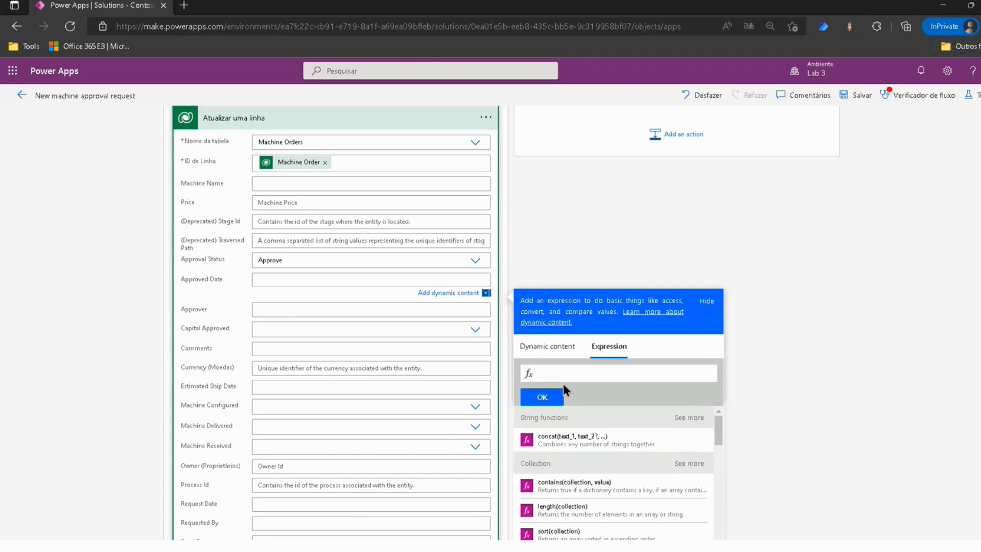
text(ut)
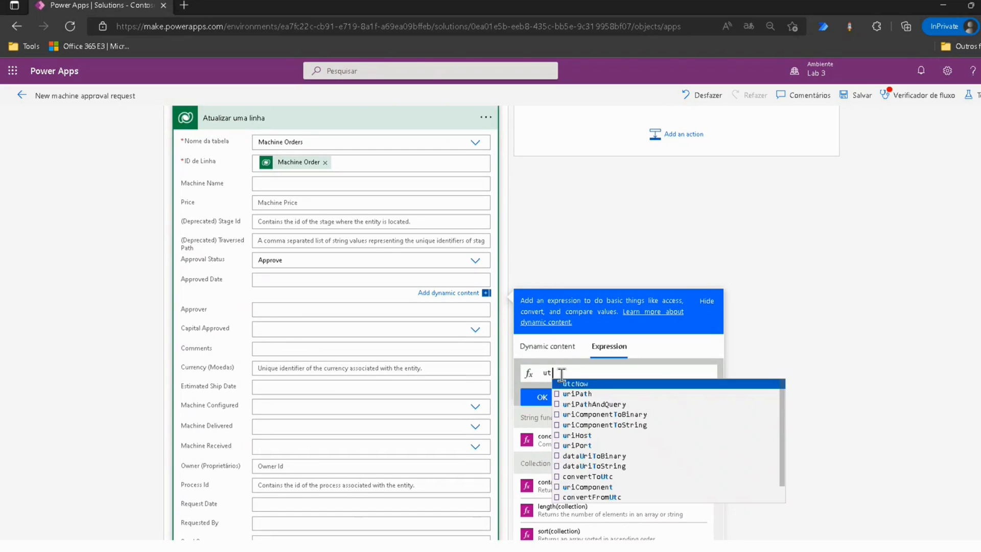
click(582, 383)
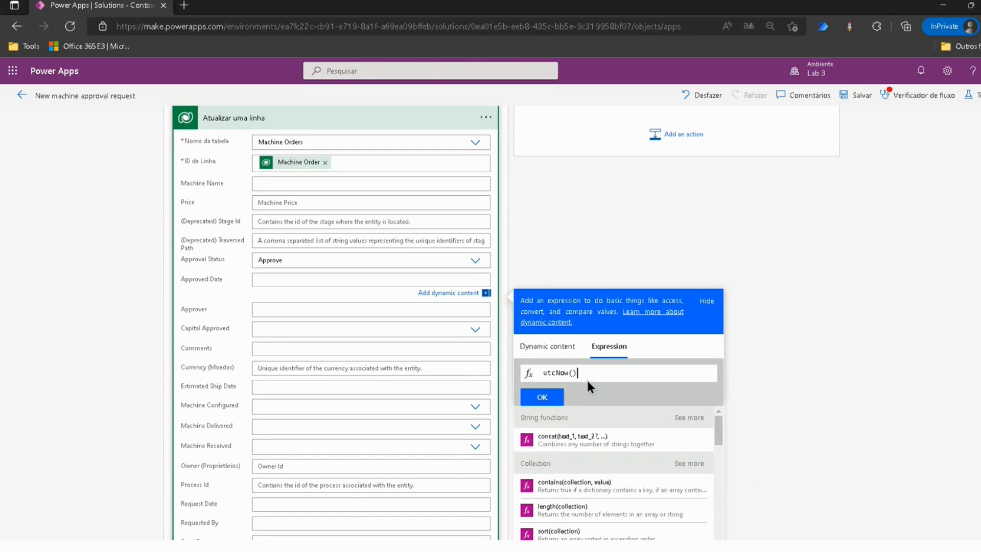
click(549, 399)
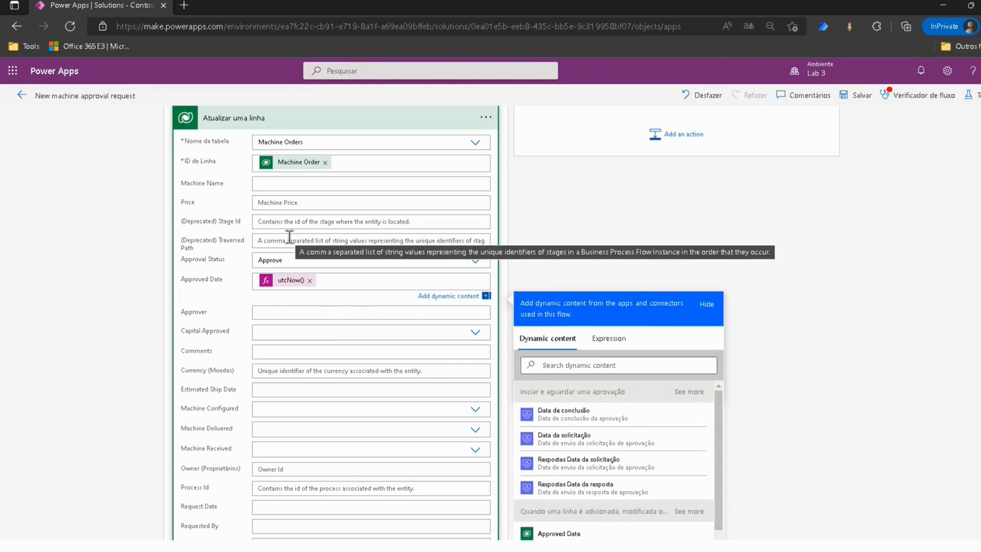
click(183, 280)
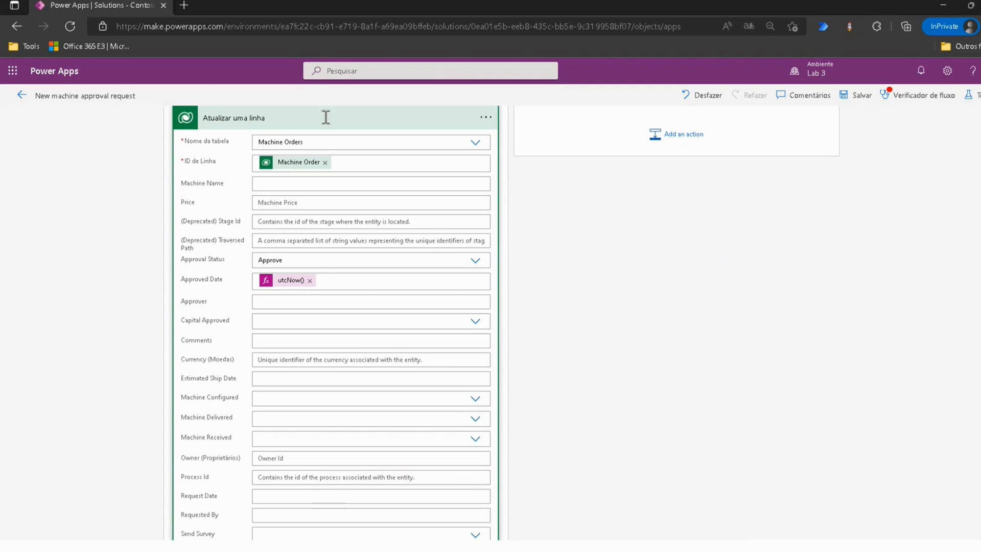
click(262, 119)
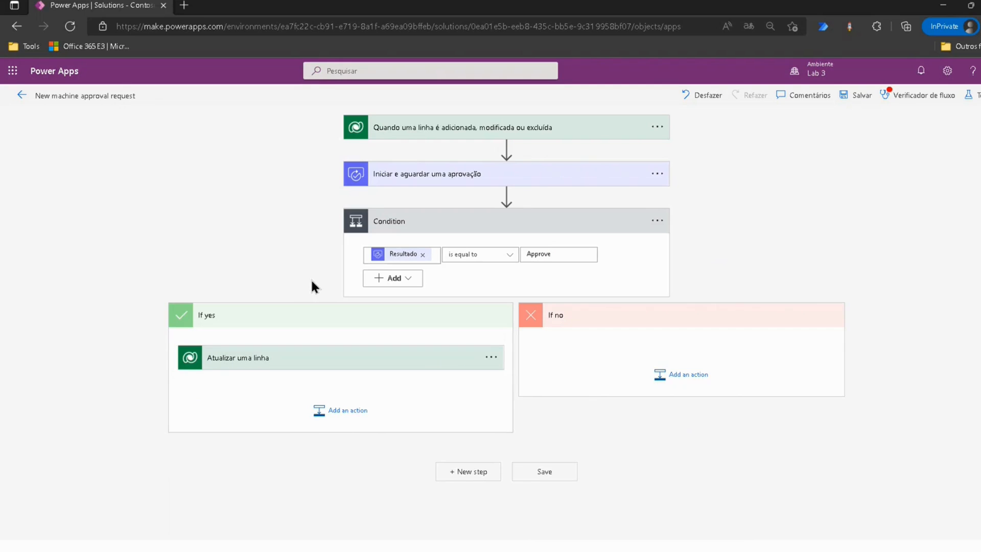
Step: Add the Office 365 Outlook action "Enviar um email (V2)" below the row update in the If yes branch, searching for "enviar"
click(327, 414)
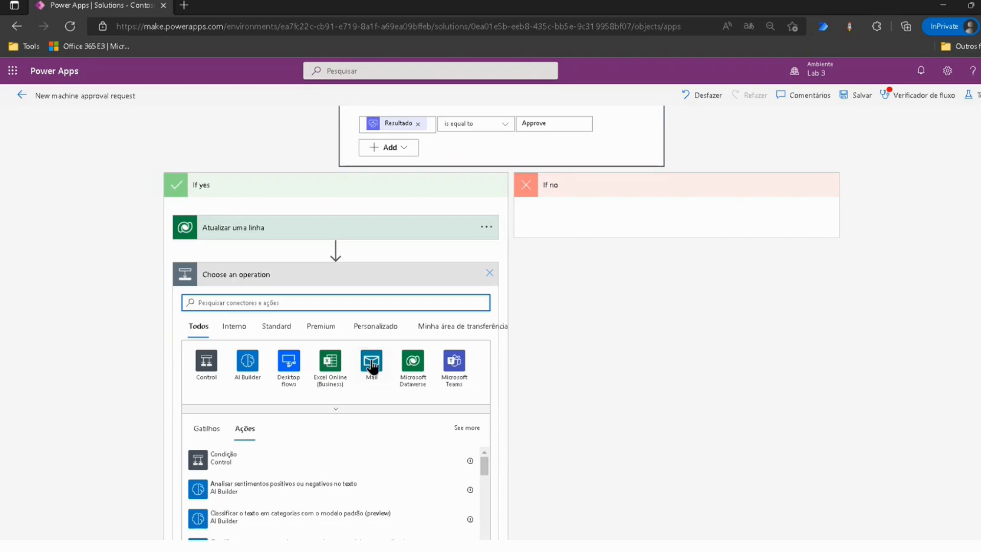
text(Send)
key(BackSpace)
key(BackSpace)
key(BackSpace)
key(BackSpace)
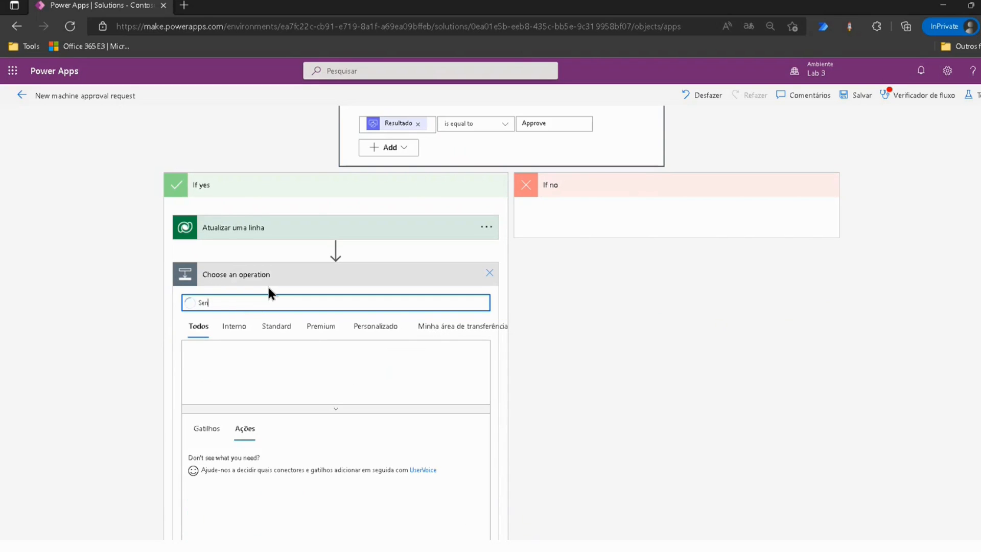
text(Enviar)
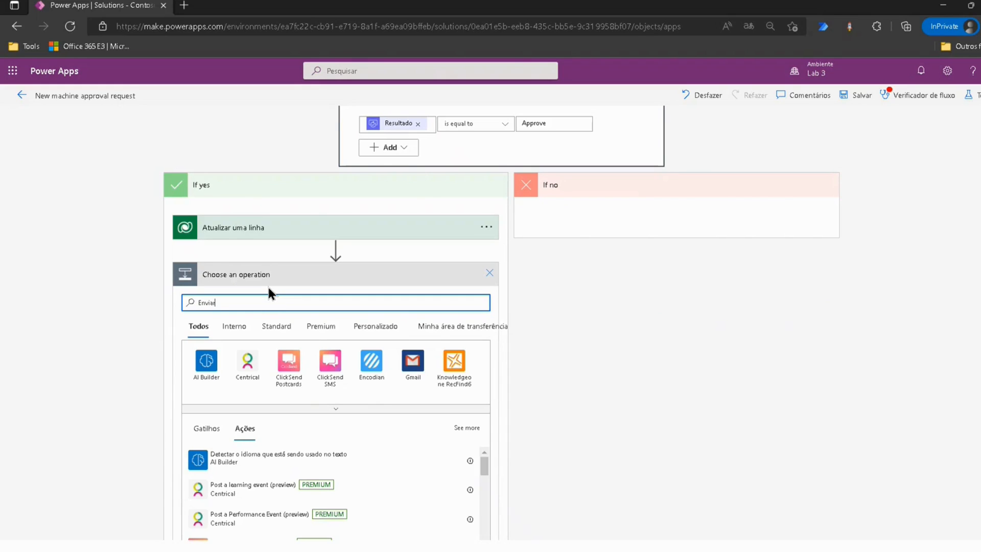
scroll(238, 332, down, 3)
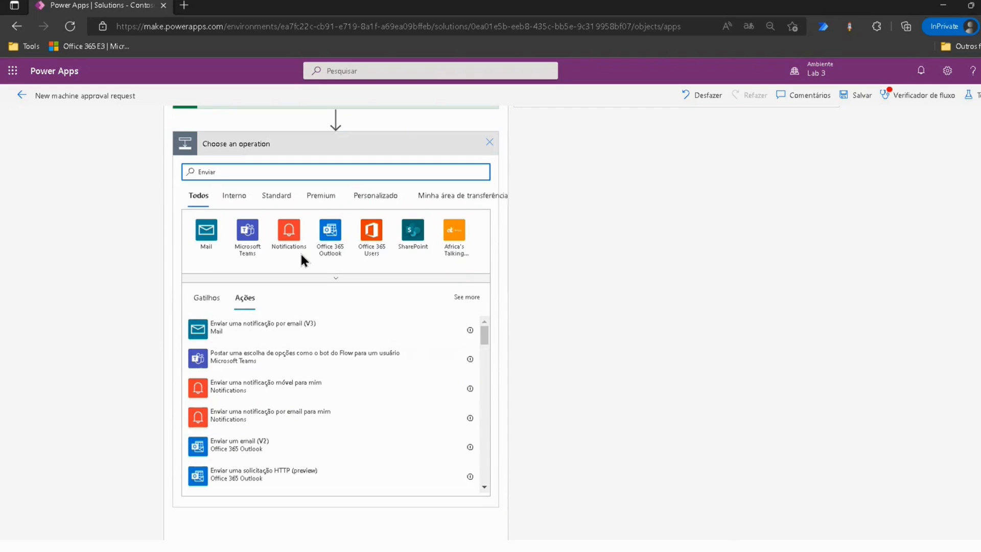
click(330, 240)
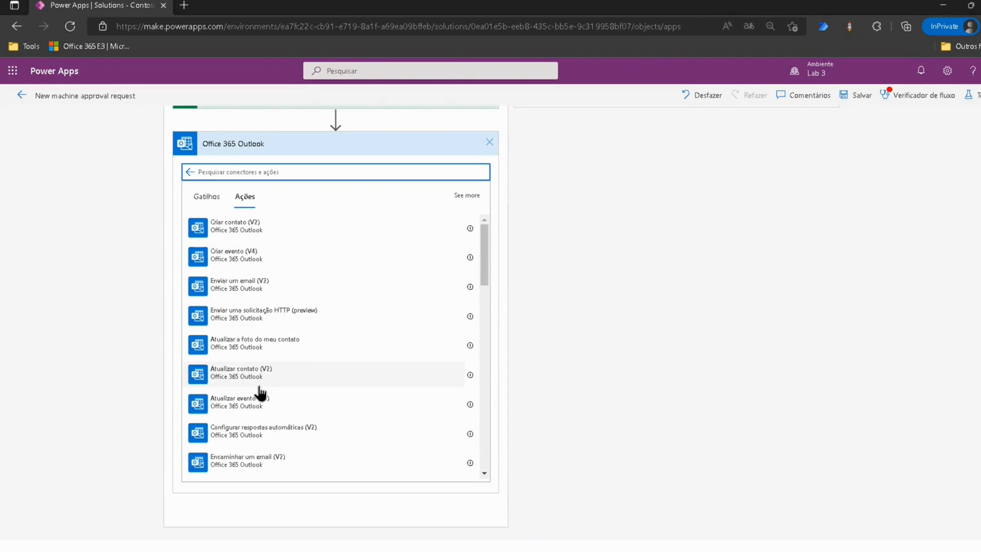
scroll(279, 395, down, 3)
scroll(316, 307, up, 3)
text(enviar)
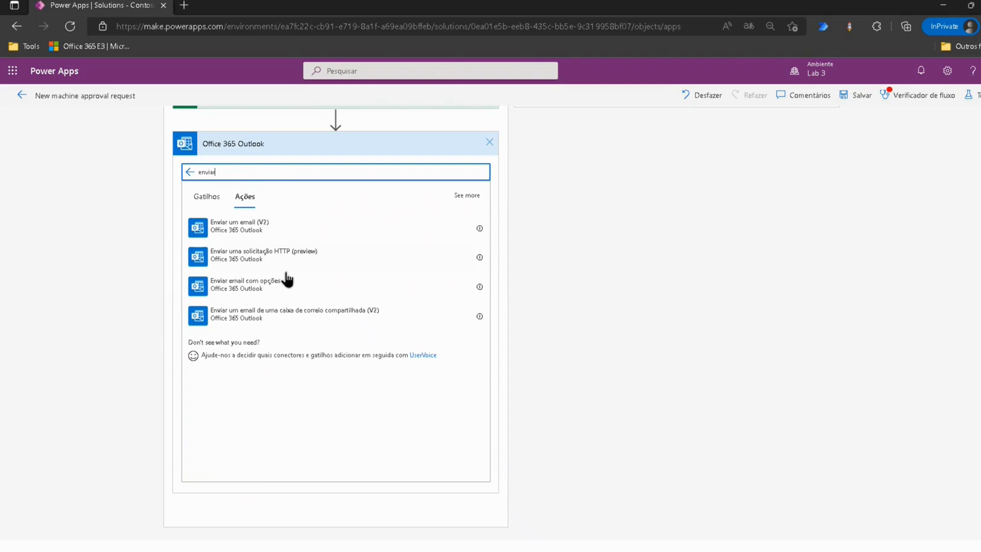
click(258, 239)
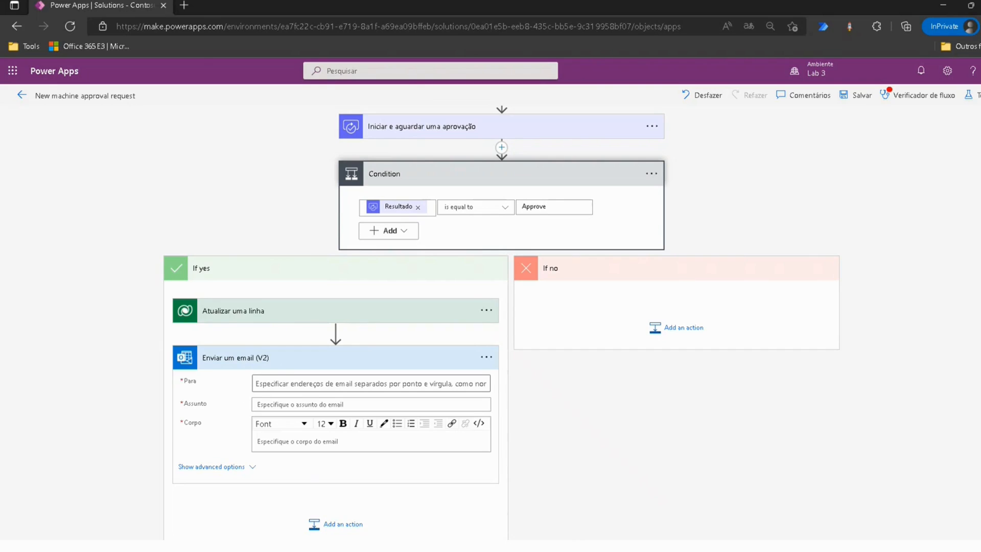
Step: Address the email to the update action's Requested By dynamic content and enter the subject "Your machine order has been apprived!"
click(300, 384)
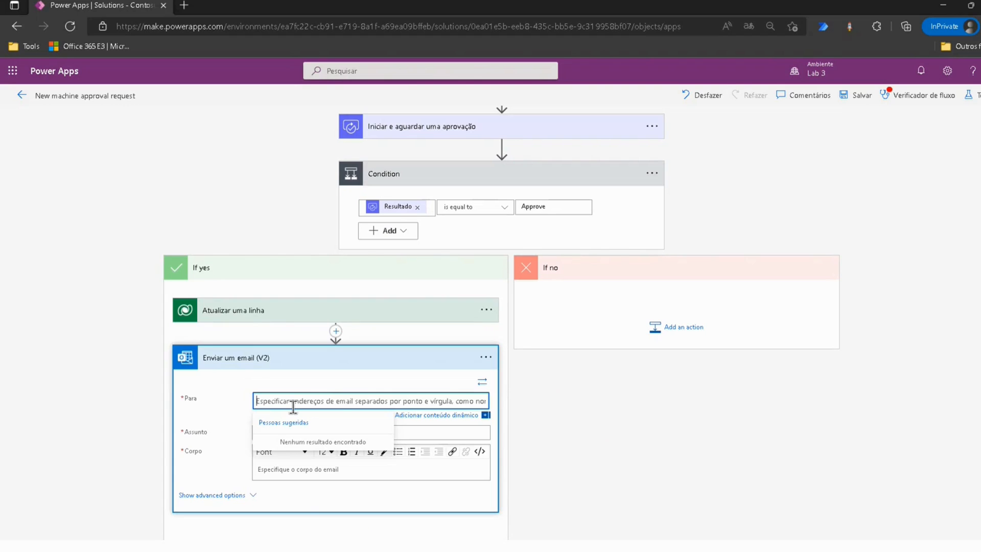
scroll(348, 401, down, 2)
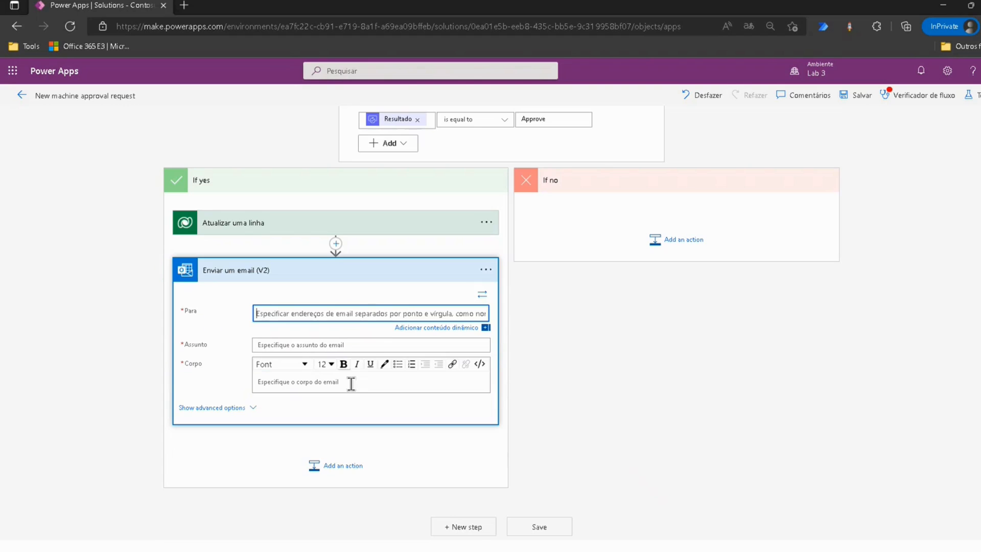
click(486, 329)
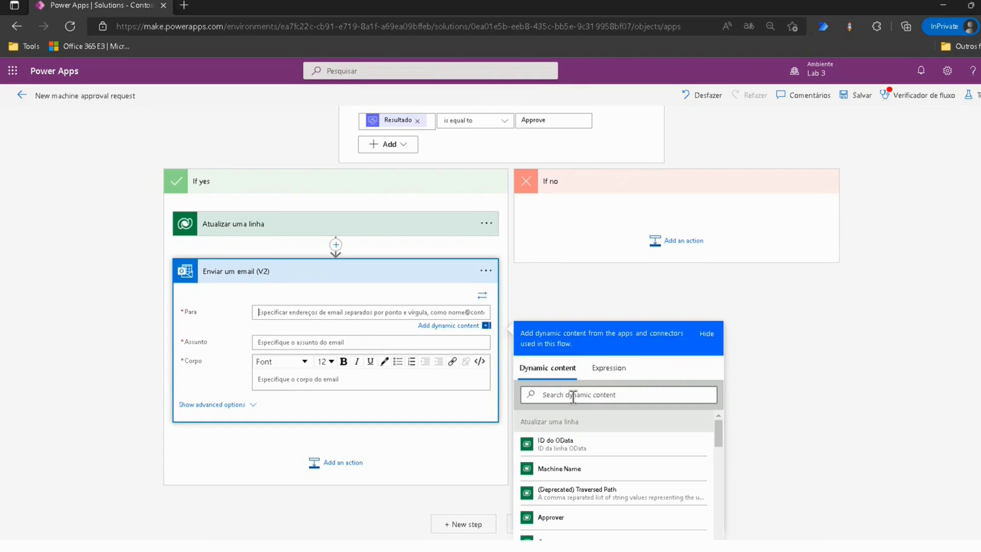
text(Requ)
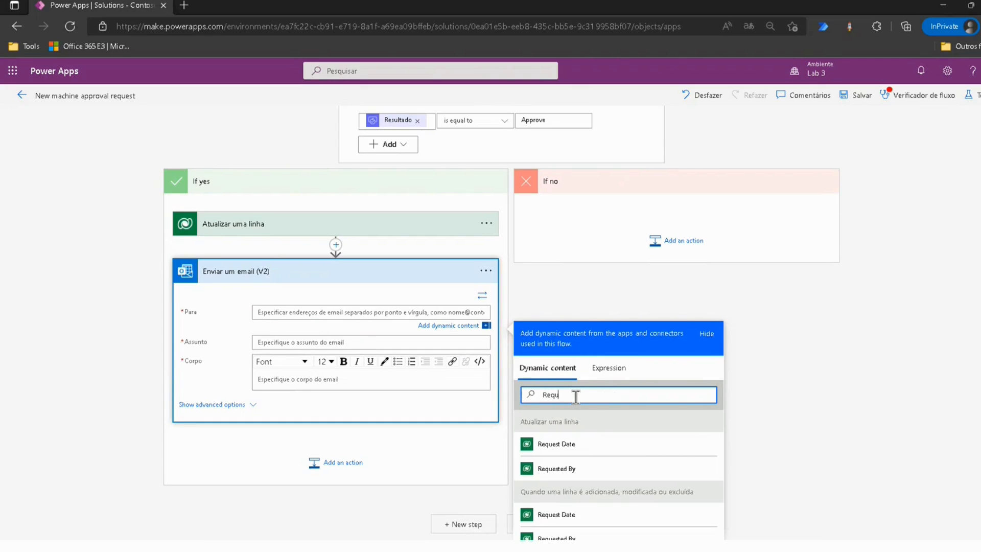
click(571, 471)
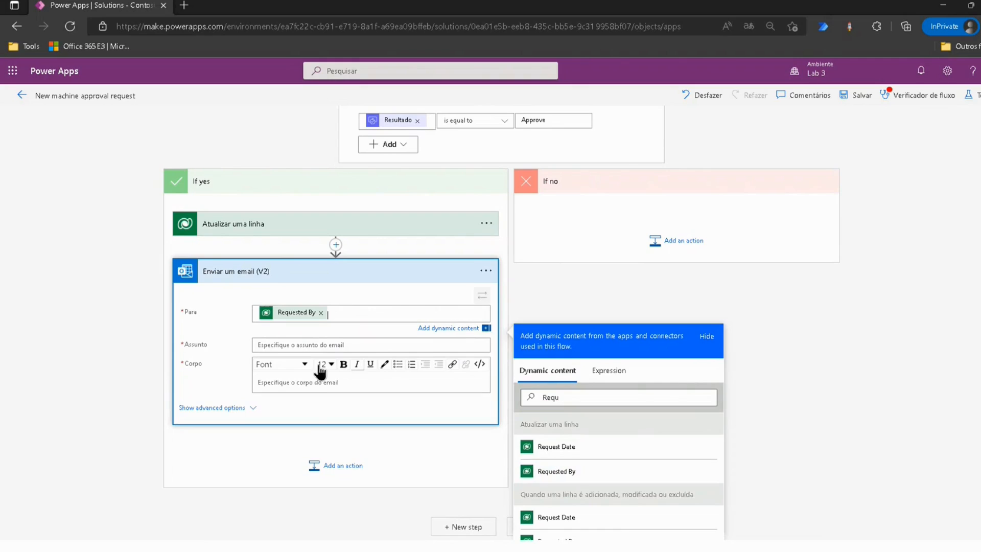
click(219, 317)
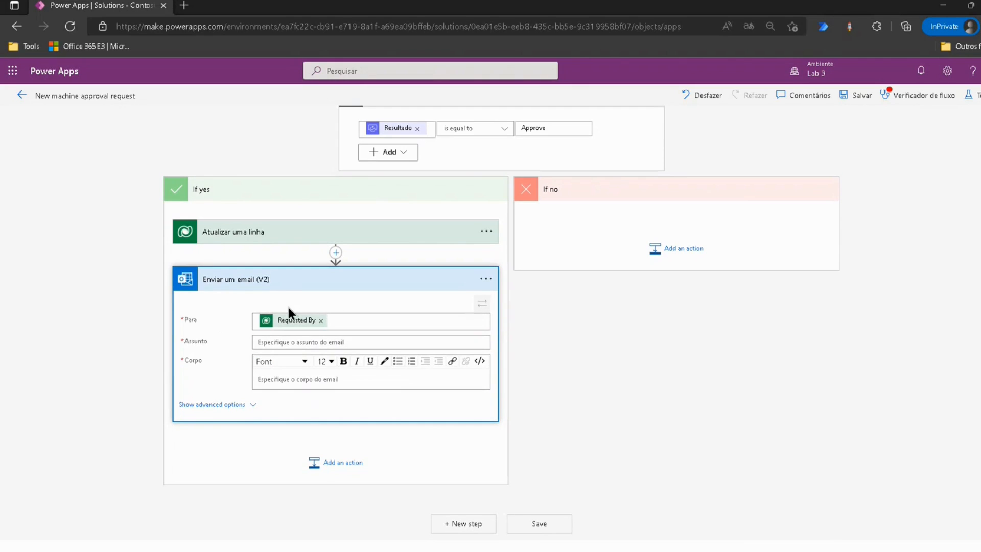
click(278, 341)
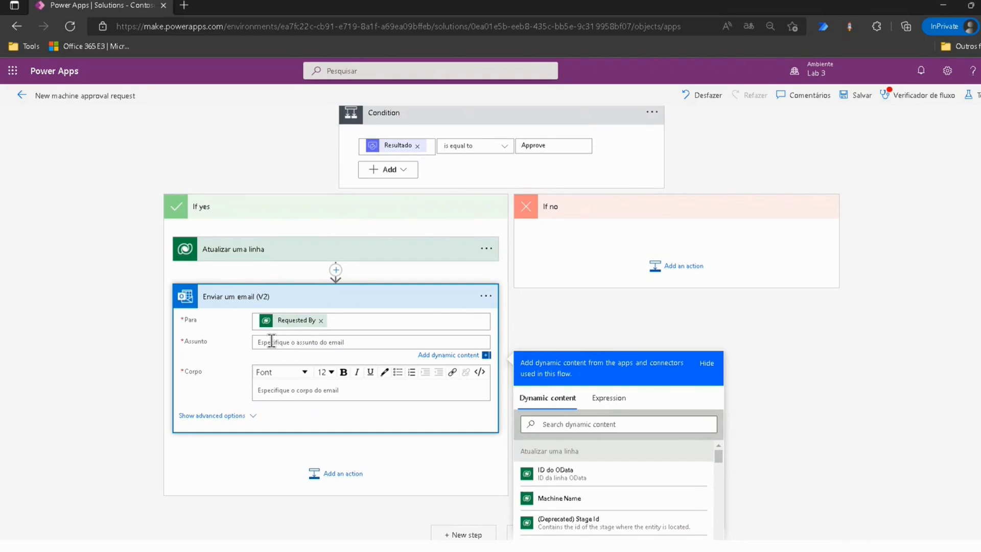
text(Your machine order has been apprived)
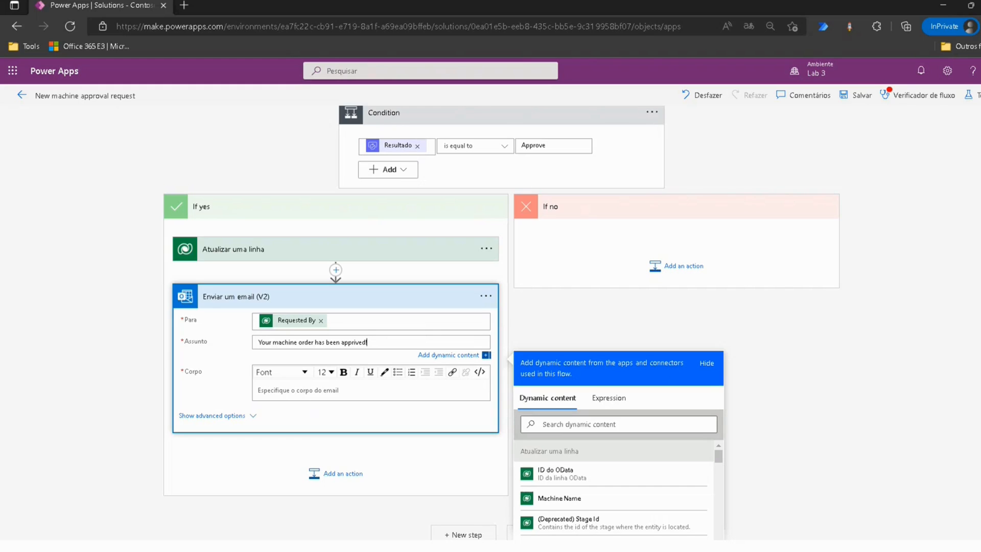
click(483, 373)
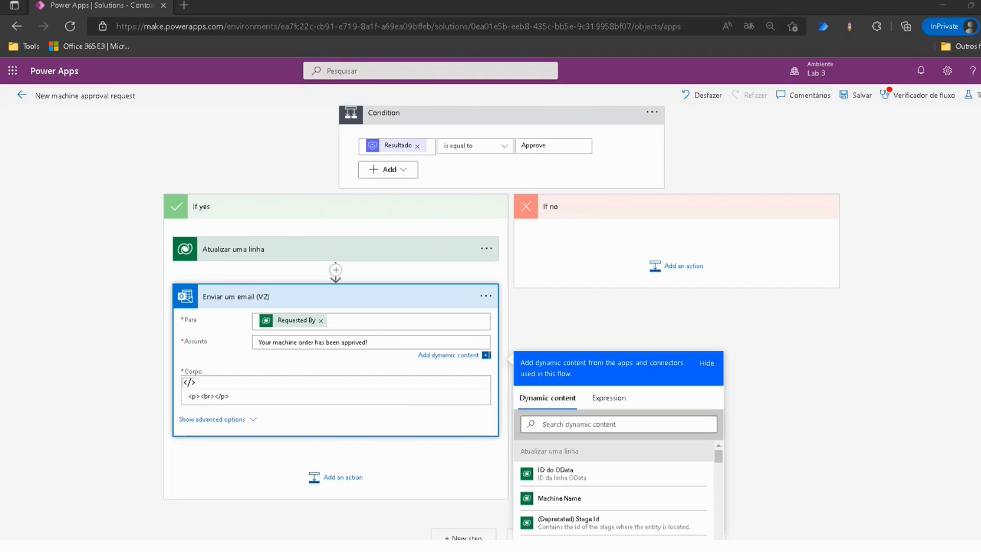
click(202, 395)
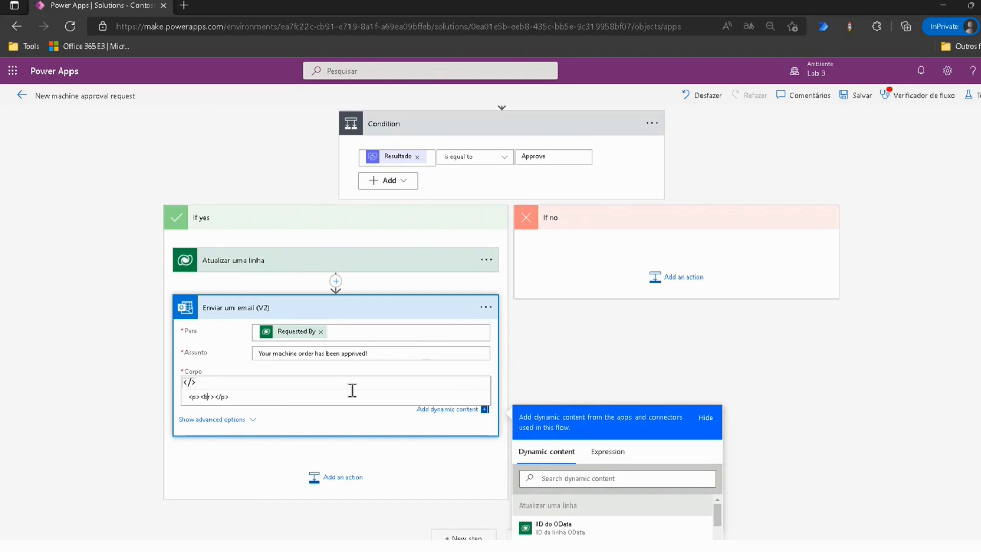
key(Return)
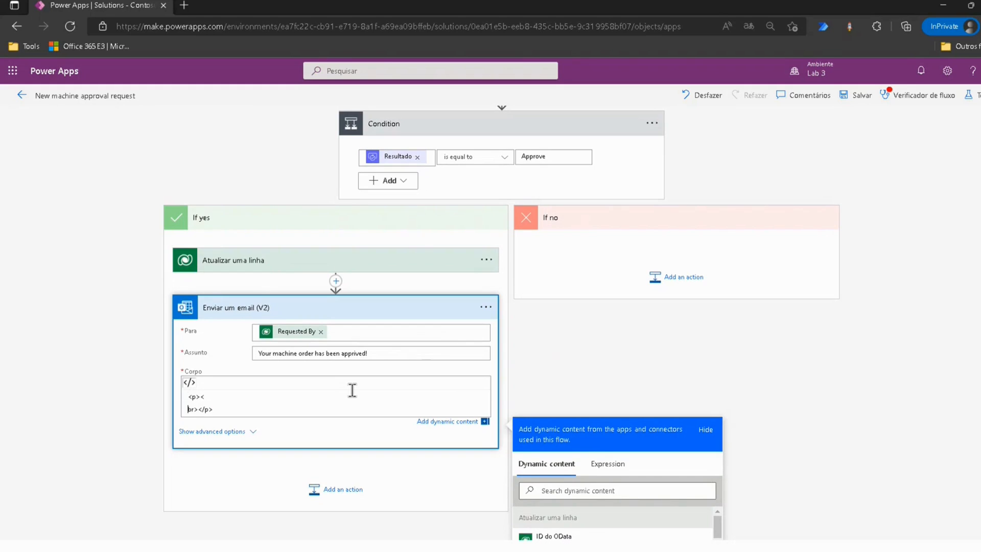
key(BackSpace)
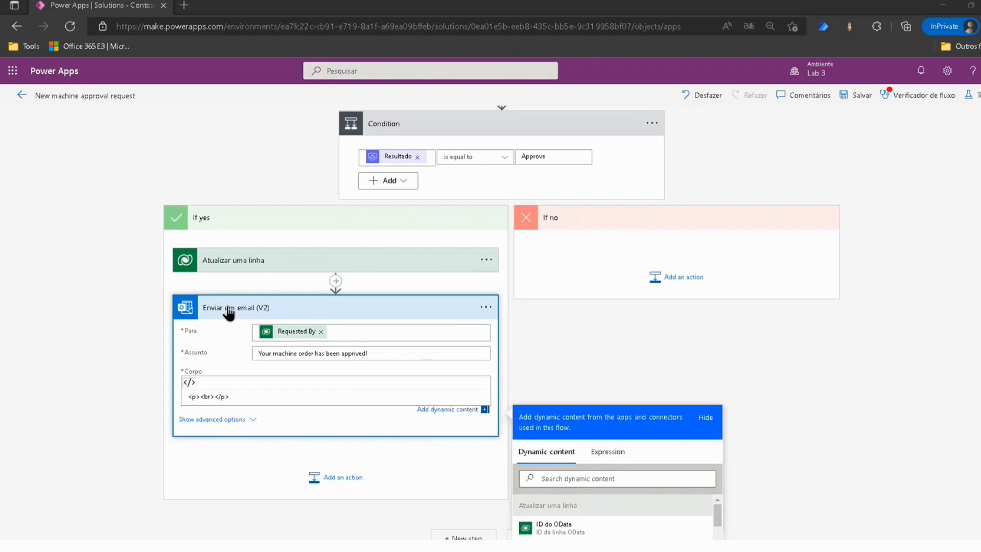
click(385, 391)
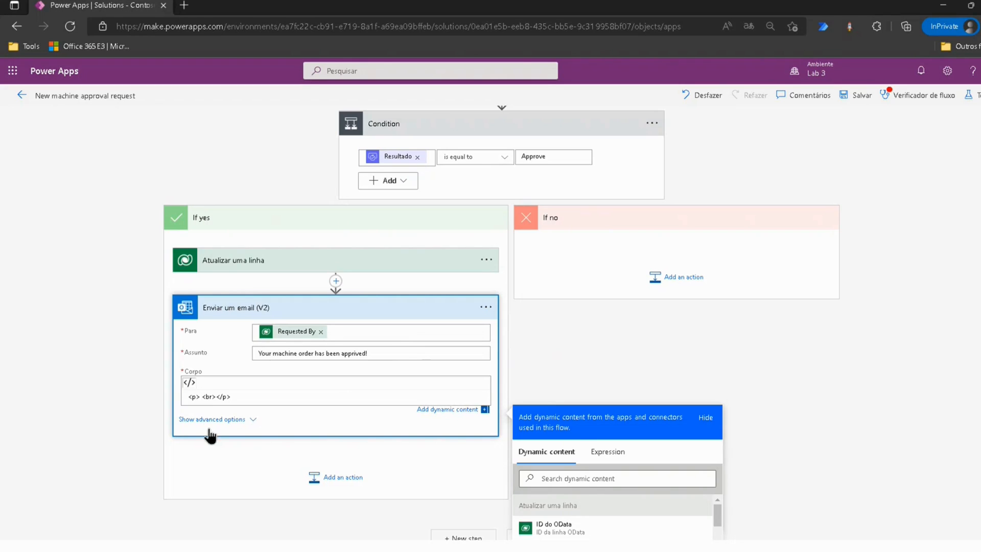
click(201, 397)
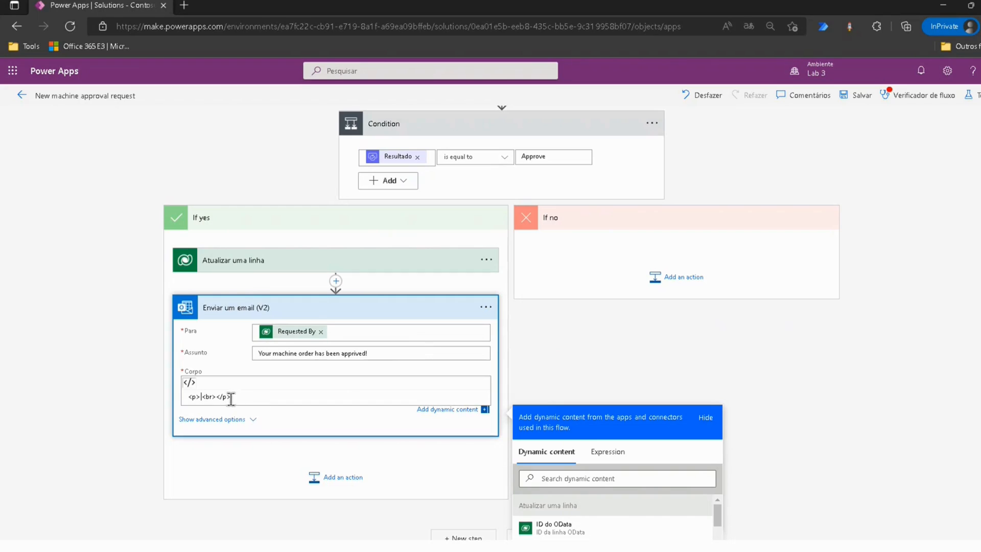
scroll(233, 399, down, 1)
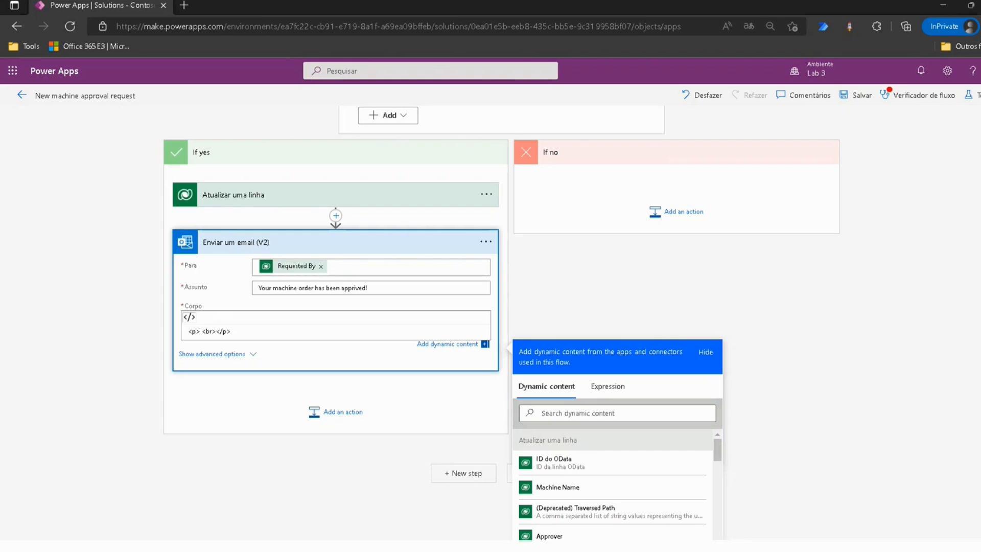
click(189, 317)
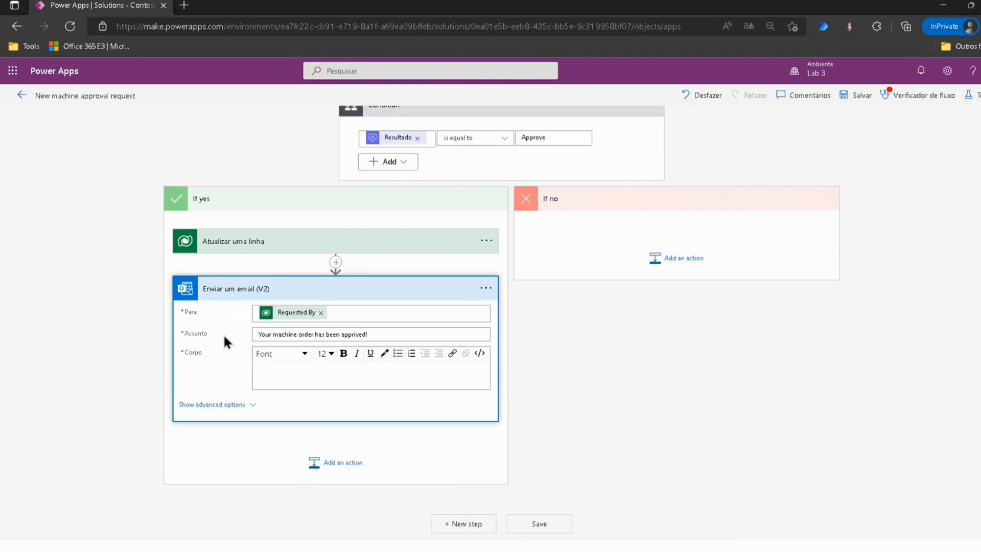
Step: Write "Your machine has been approved" as the body of the email
click(263, 372)
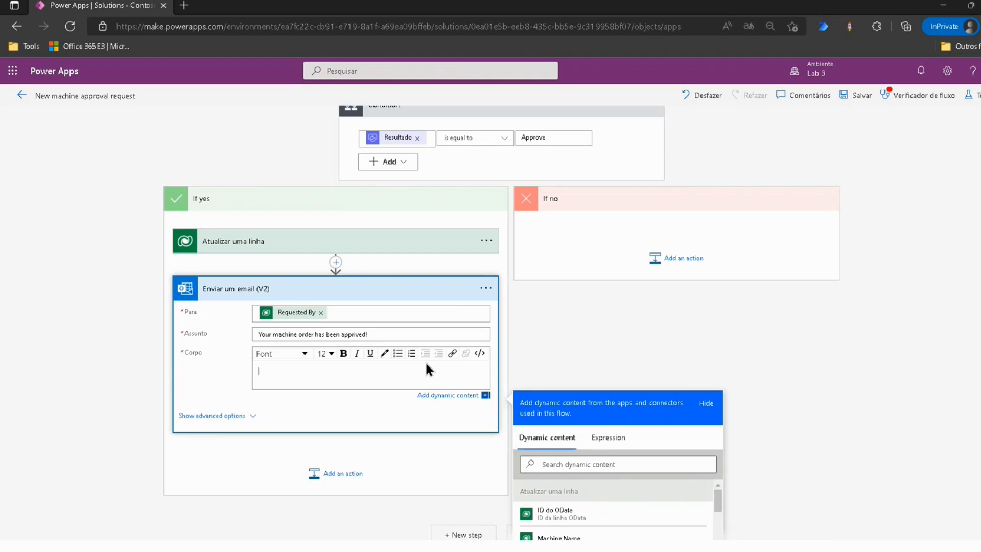
text(y)
key(BackSpace)
text(Your machine has been approved)
Step: Switch the email body to HTML code view and wrap the sentence "Your machine has been approved" in <b></b> tags
triple_click(352, 372)
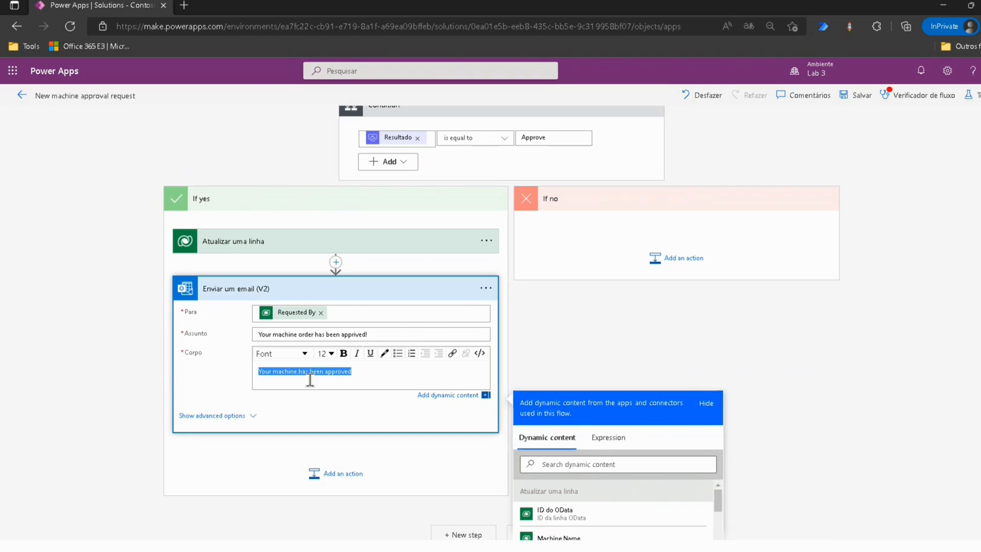
click(480, 353)
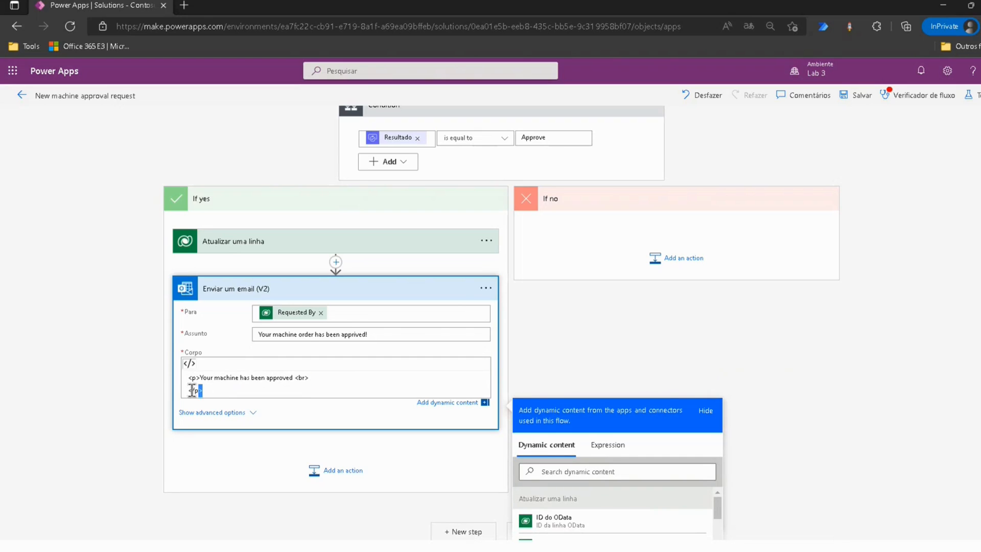
key(ctrl+a)
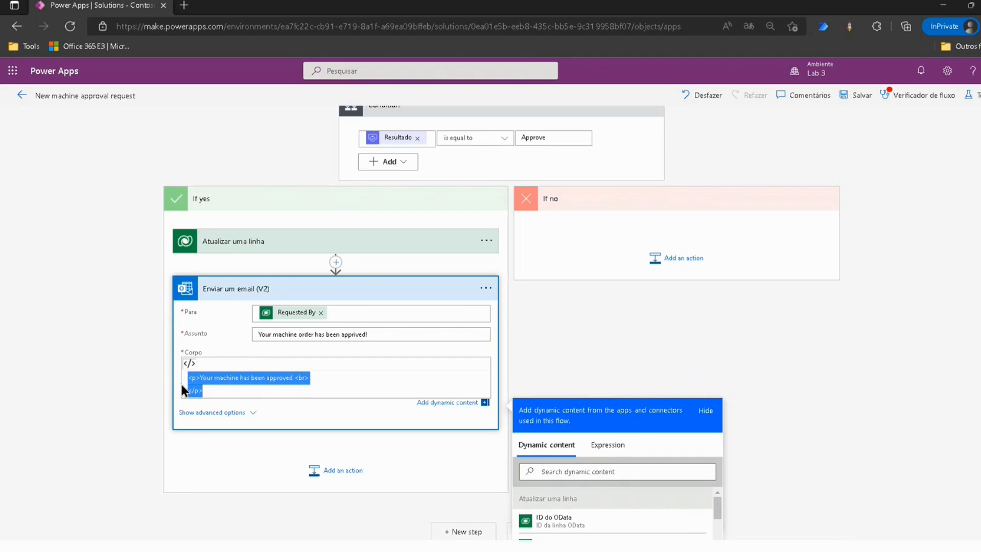
click(294, 378)
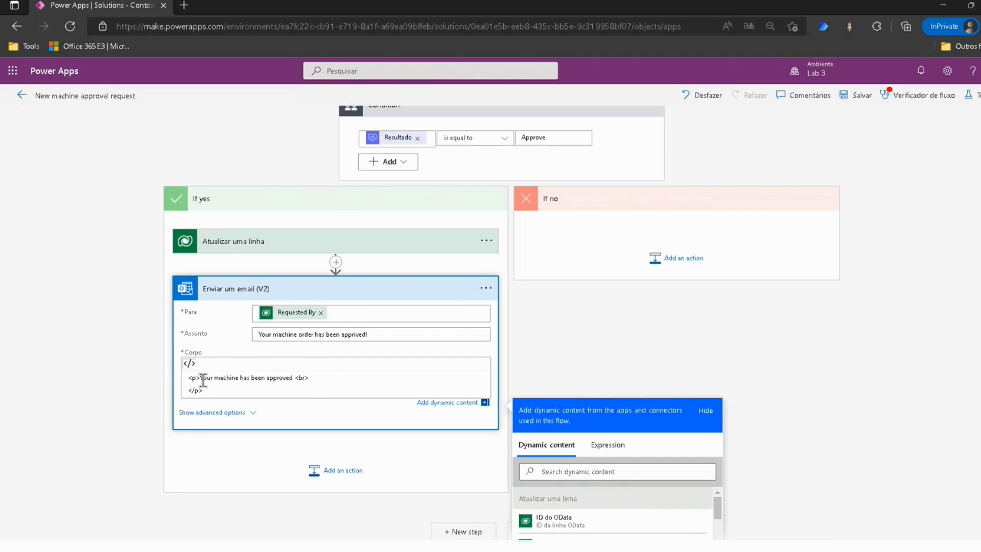
text(<>)
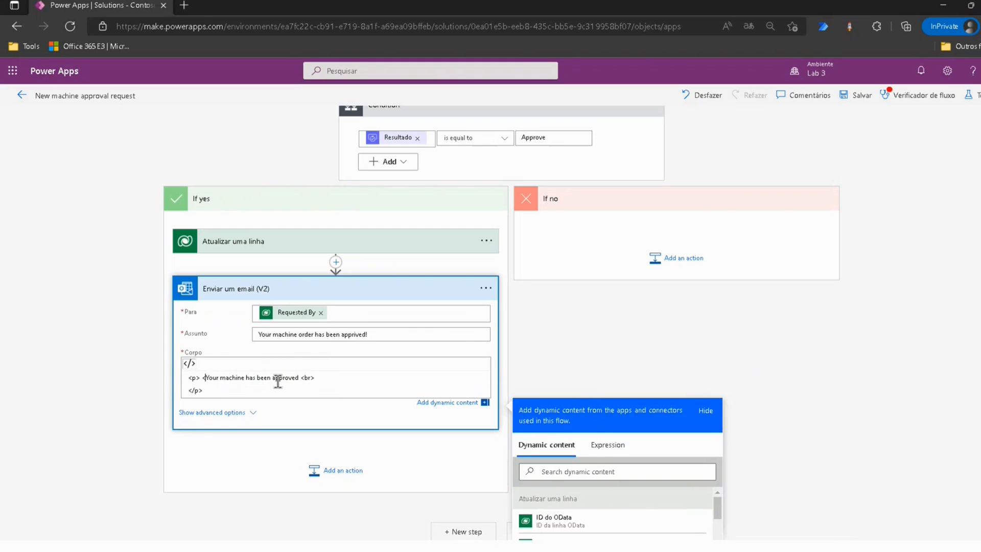
text(b)
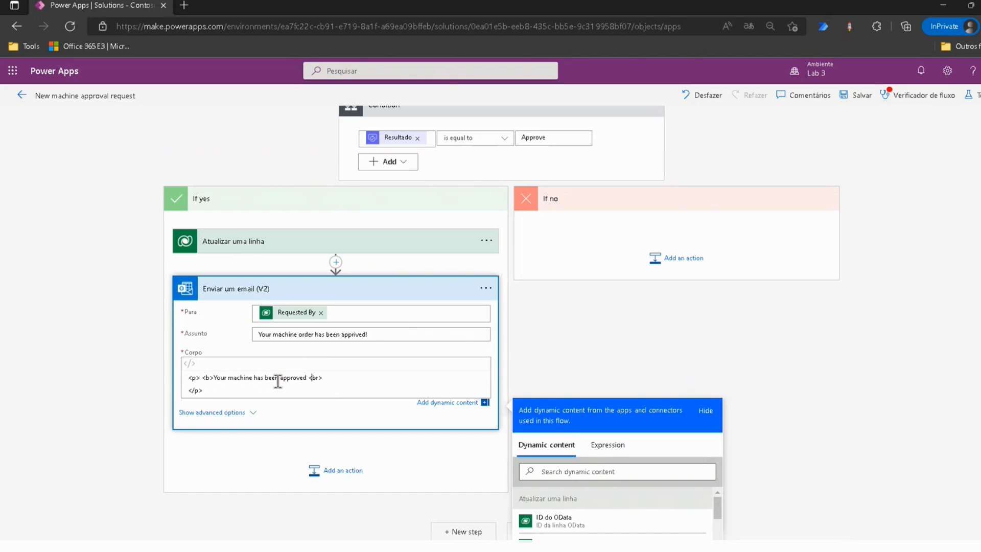
text(<>/b)
Step: Add a line reading "Estimated ship date:" after the <br> tag in the email body
click(346, 375)
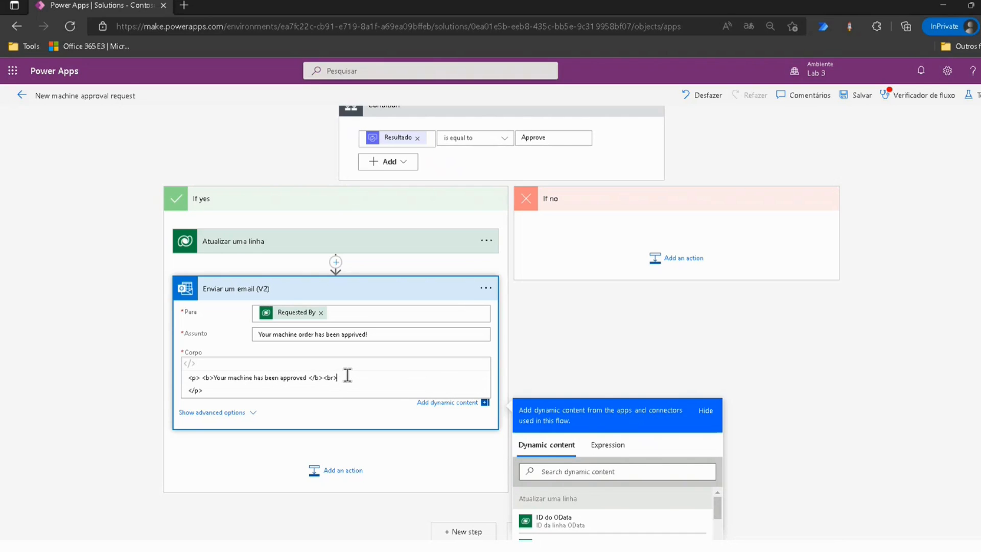
key(Return)
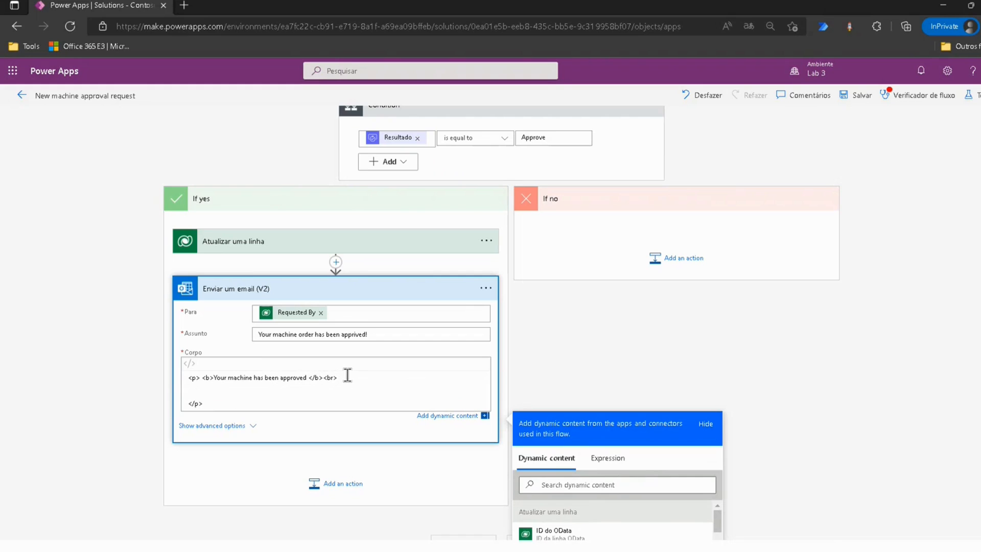
text(Estimated ship date:)
scroll(582, 401, down, 1)
click(573, 445)
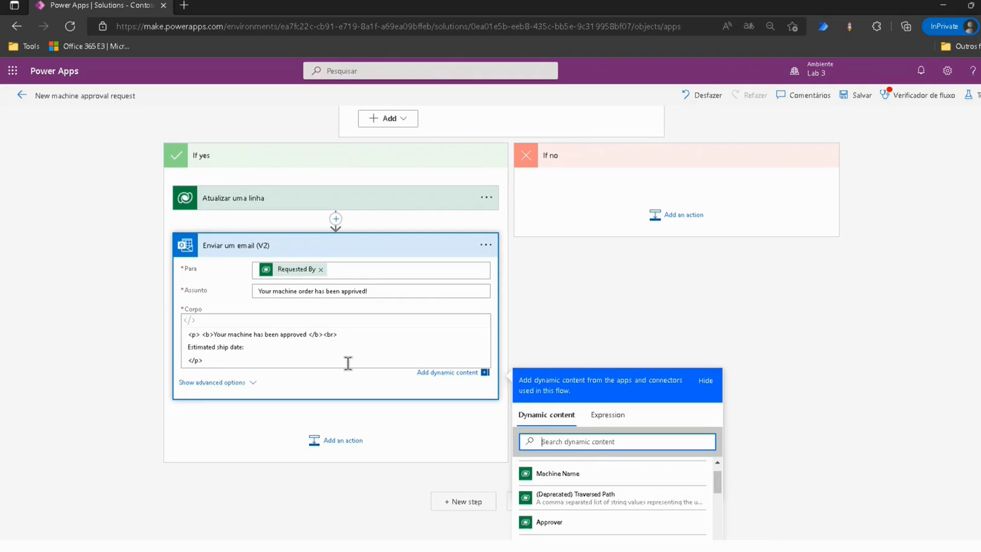
Step: Move the sentence "Your machine has been approved" out of the bold tags, placing it between <p> and <b>
click(216, 335)
drag(215, 335, 308, 333)
key(ctrl+c)
key(Delete)
click(201, 335)
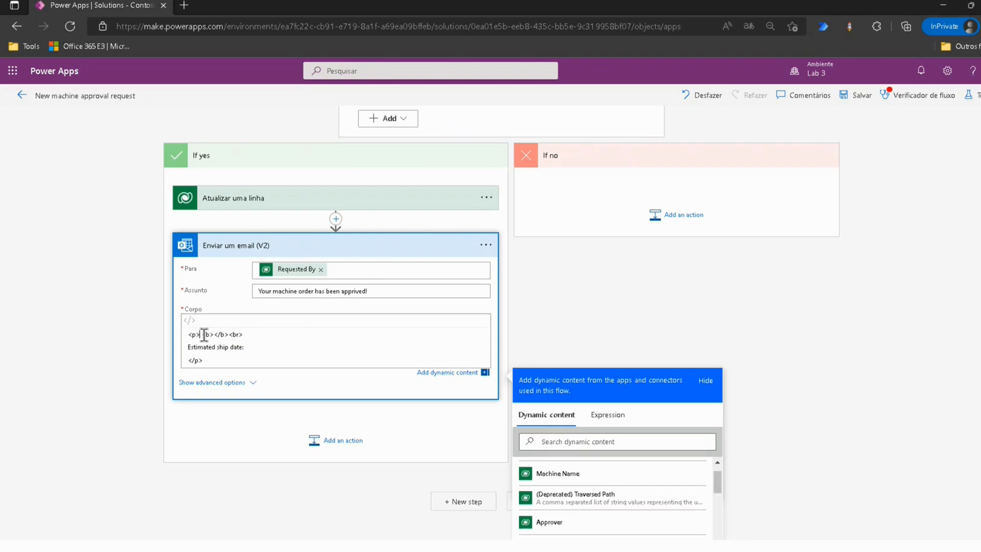
key(ctrl+v)
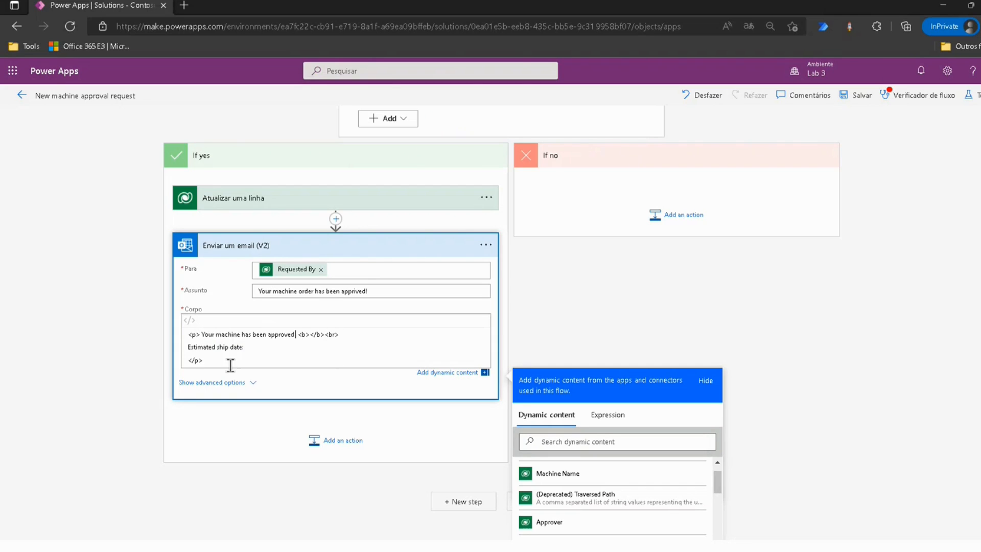
Step: Copy the empty <b></b> tag pair to the end of the "Estimated ship date:" line
drag(297, 335, 324, 334)
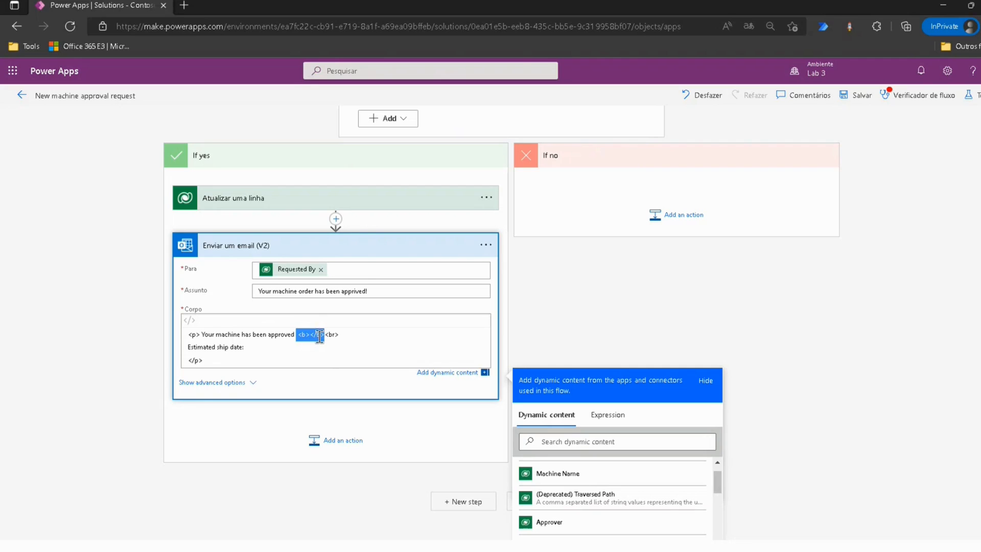
key(ctrl+c)
click(247, 347)
key(ctrl+v)
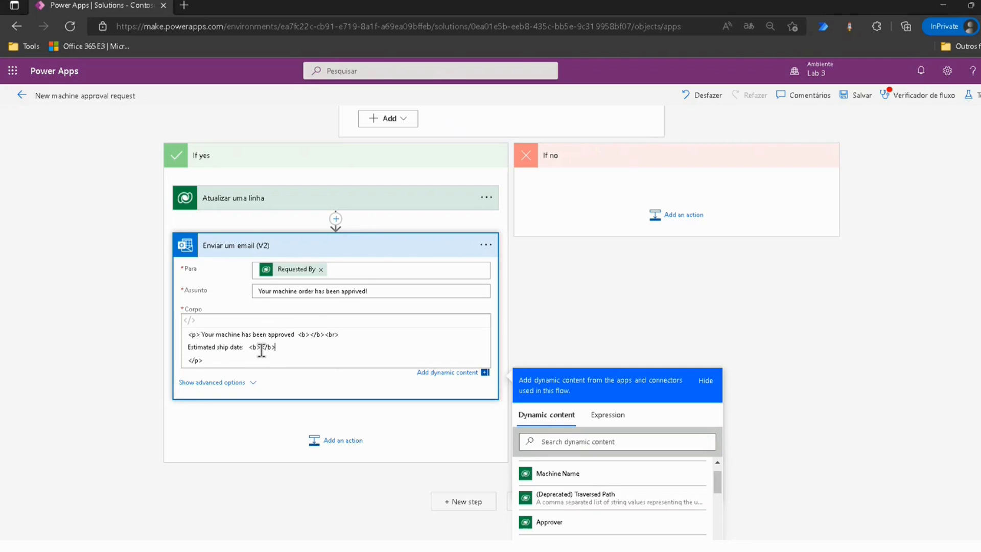
Step: Insert the update action's Estimated Ship Date dynamic content between the bold tags on the "Estimated ship date:" line, searching for "Estima"
click(259, 347)
click(580, 441)
text(E)
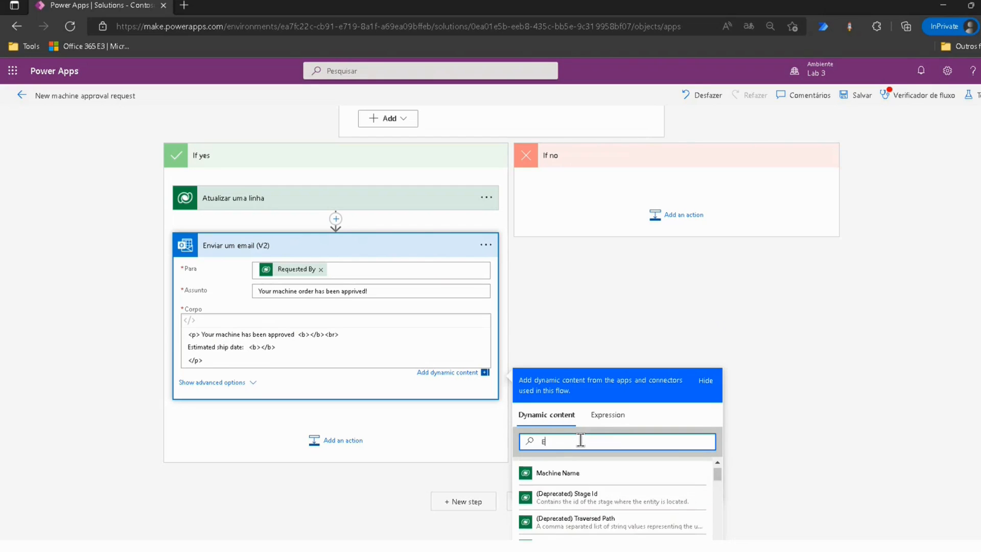
text(stima)
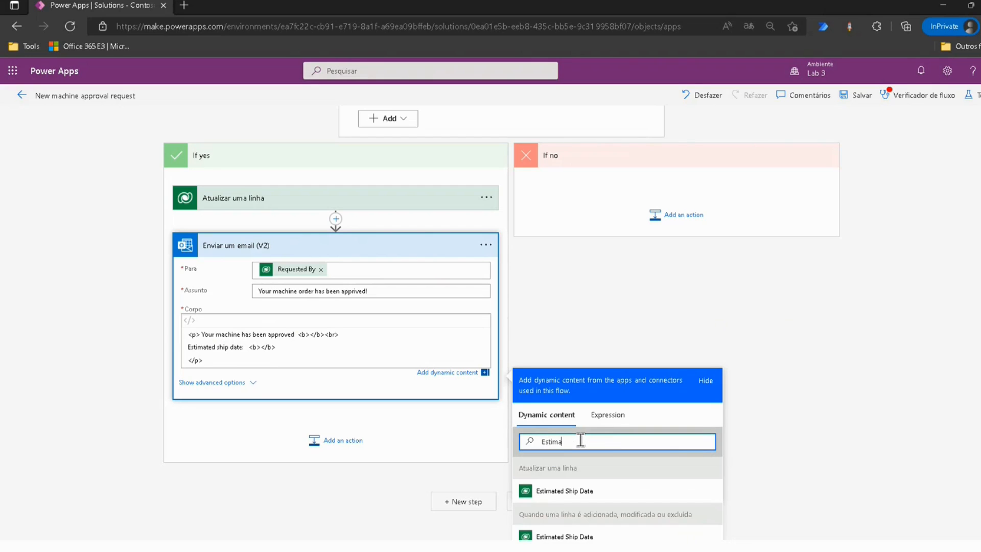
click(564, 492)
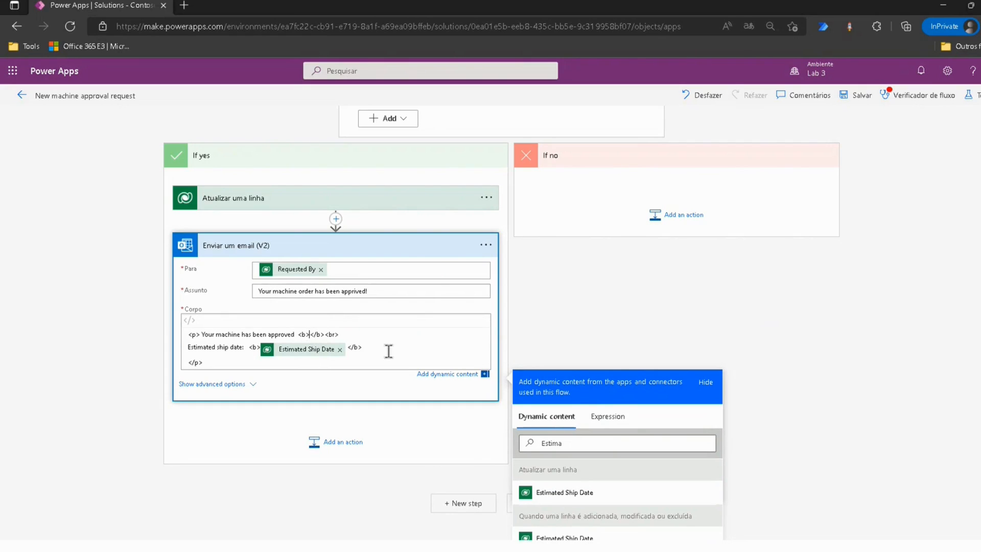
Step: Insert the update action's Machine Name dynamic content between the bold tags after "Your machine has been approved"
scroll(639, 388, down, 3)
drag(569, 316, 520, 311)
key(BackSpace)
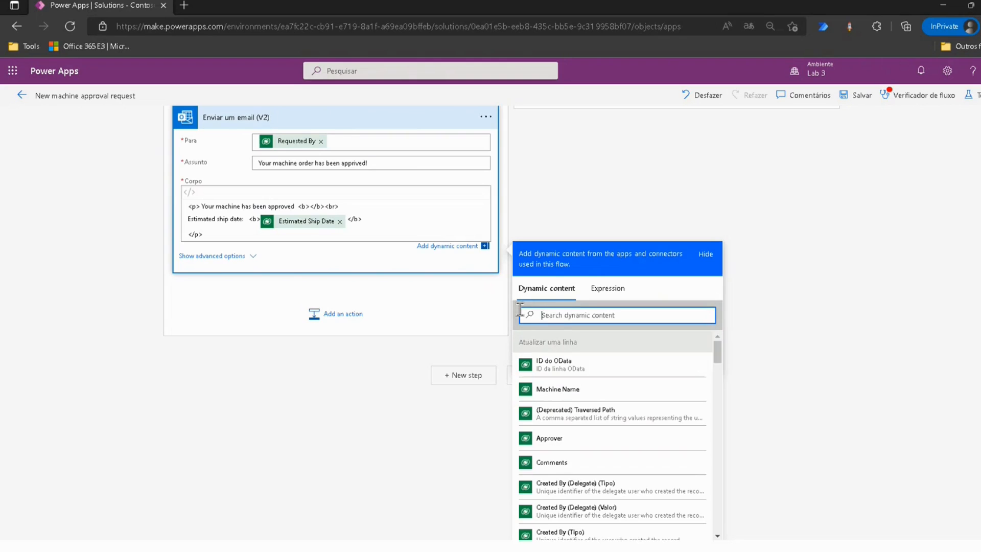
text(Mac)
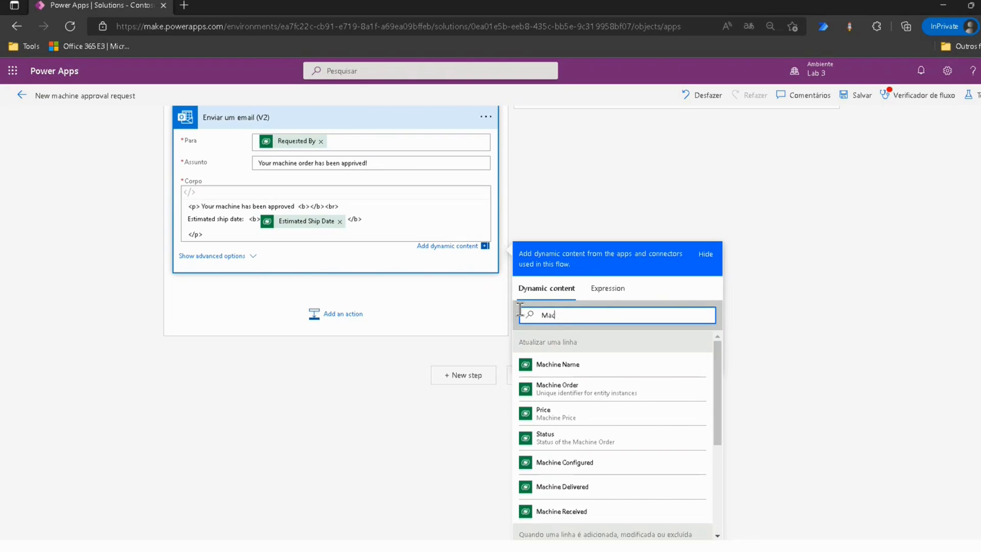
text(hina)
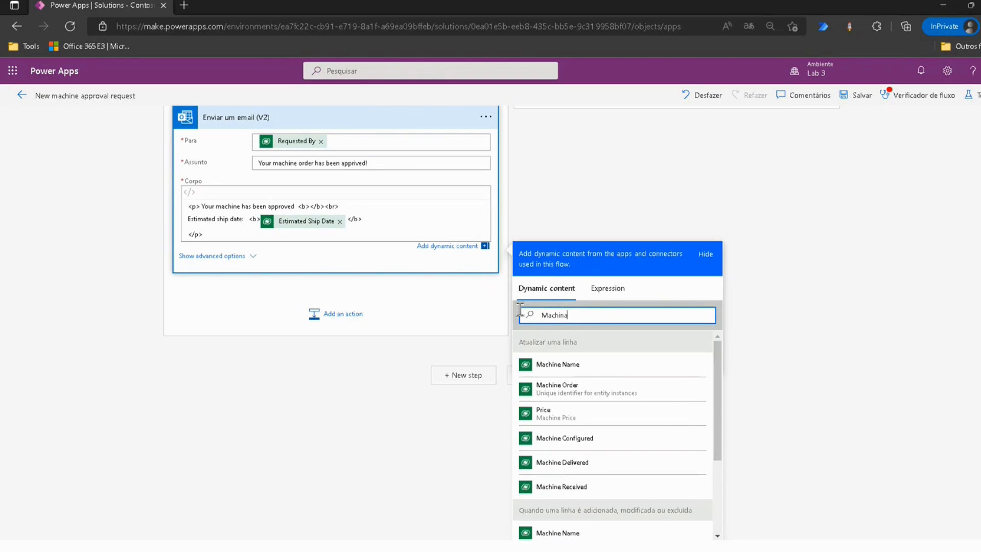
click(578, 368)
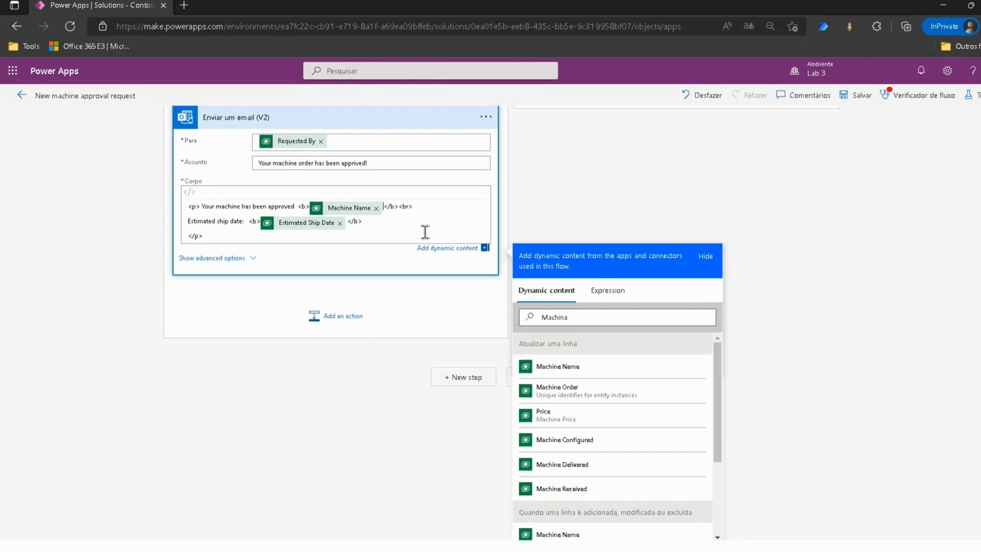
Step: Collapse the condition's If yes and If no branches and save the flow, closing the flow checker
click(584, 212)
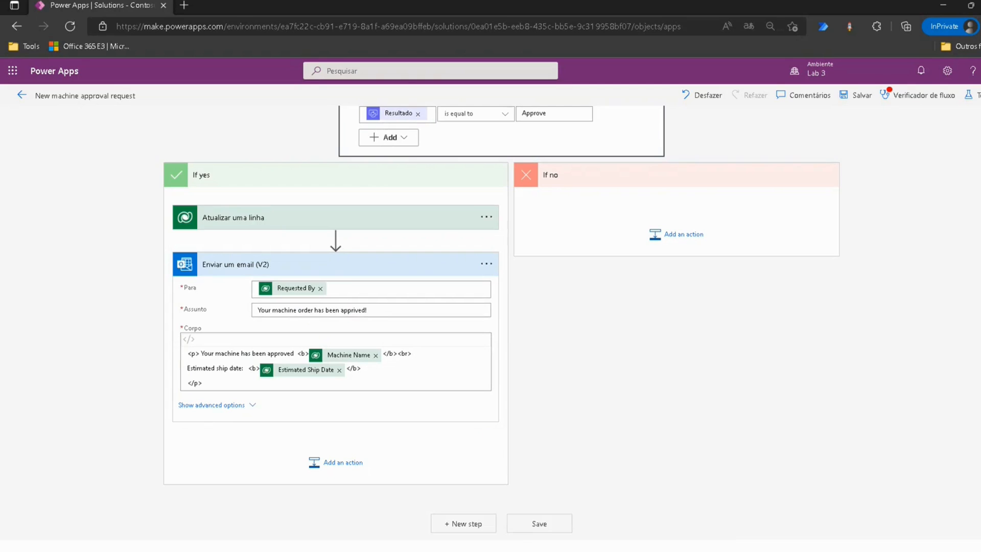
click(382, 177)
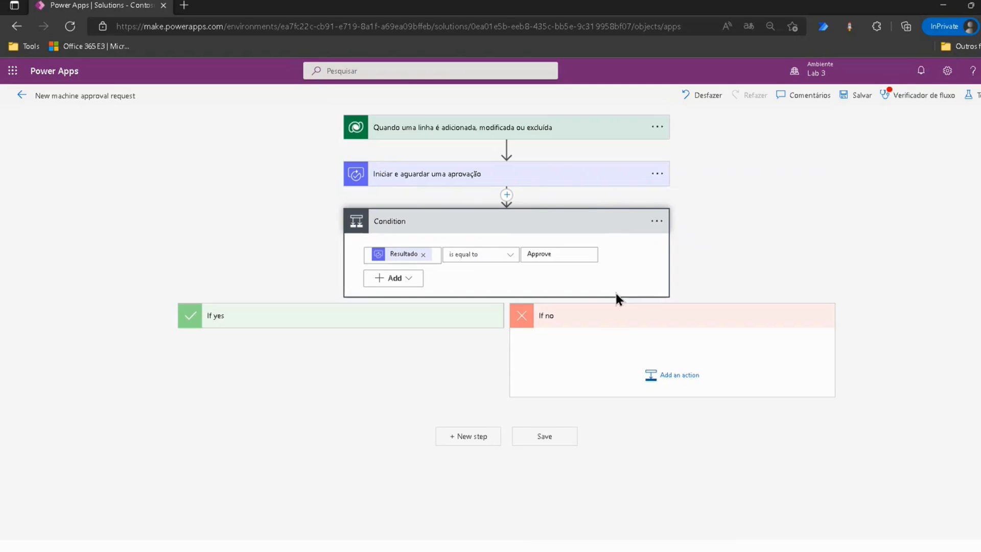
click(624, 321)
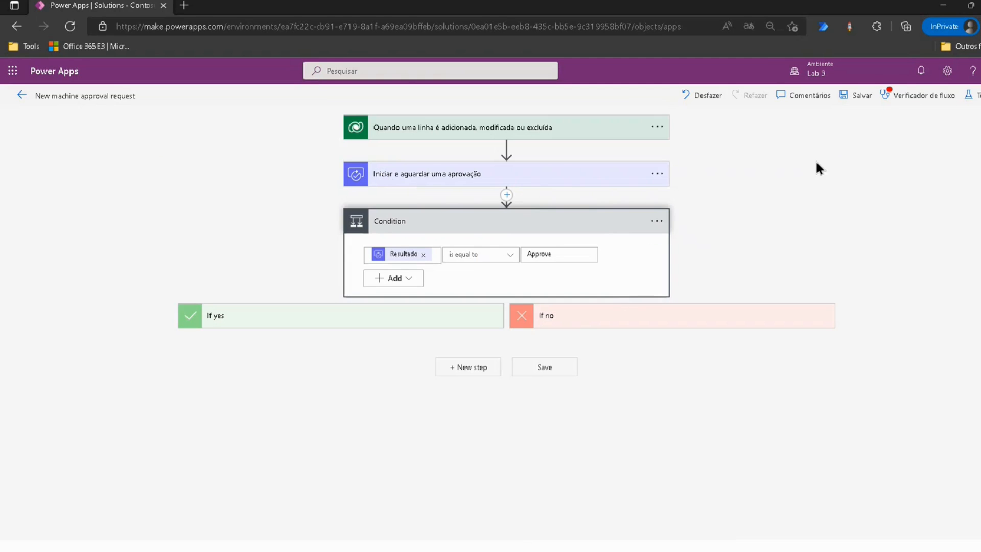
click(859, 100)
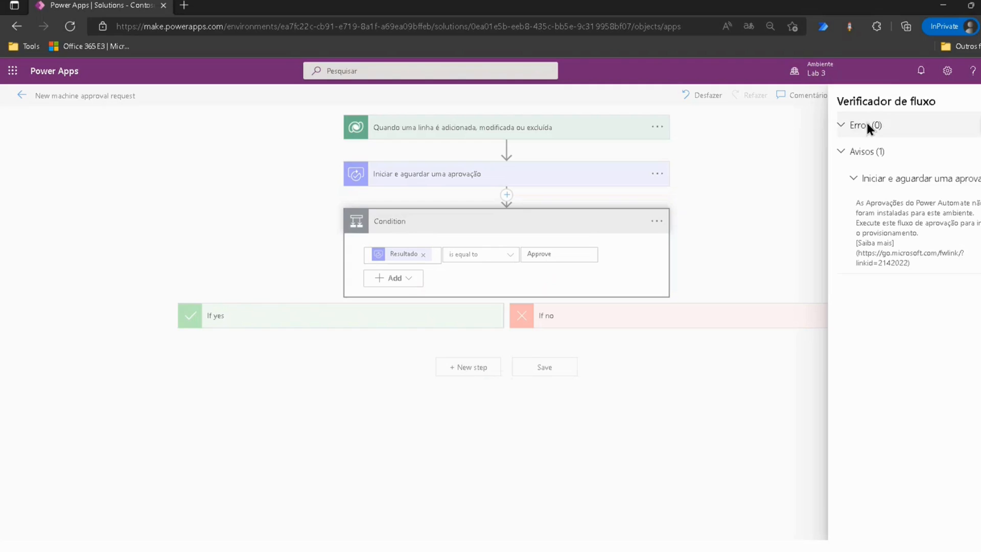
click(976, 101)
Step: Start a test of the flow with the manual trigger option (Manualmente)
click(976, 101)
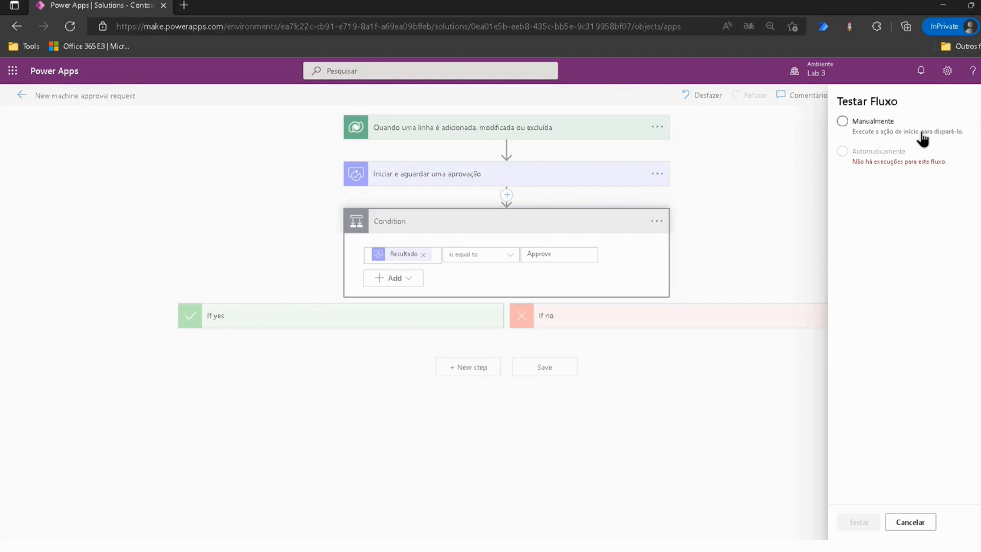
click(842, 122)
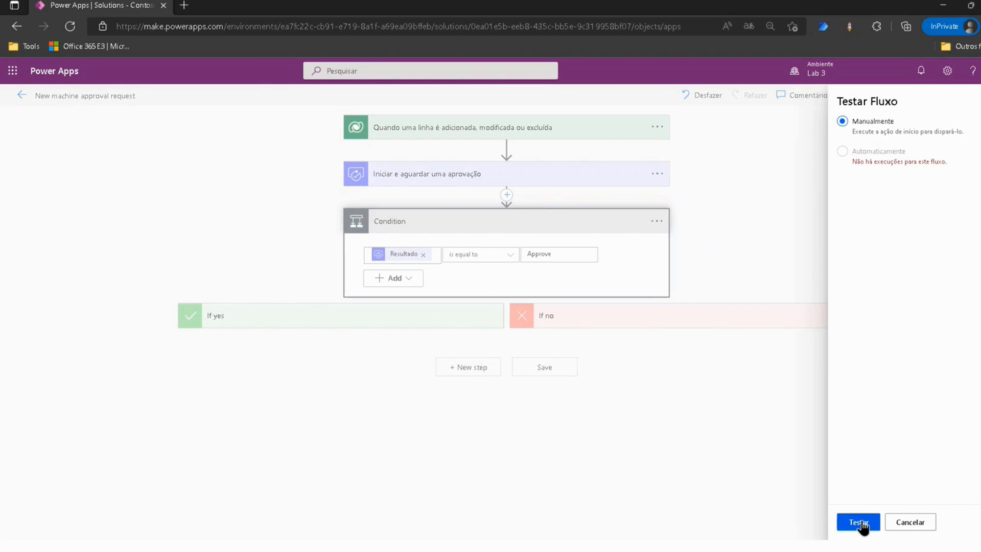
click(858, 523)
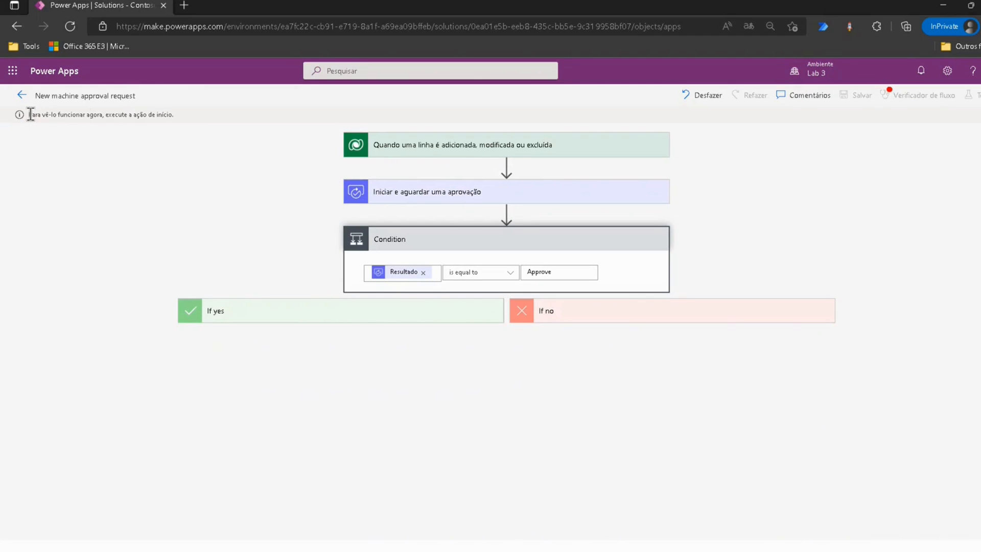
drag(28, 114, 188, 125)
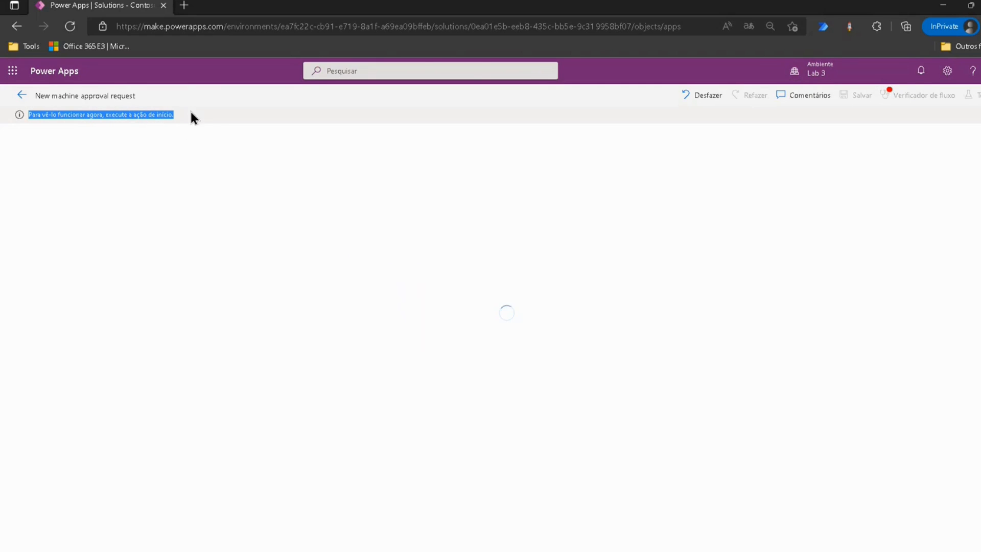
click(179, 116)
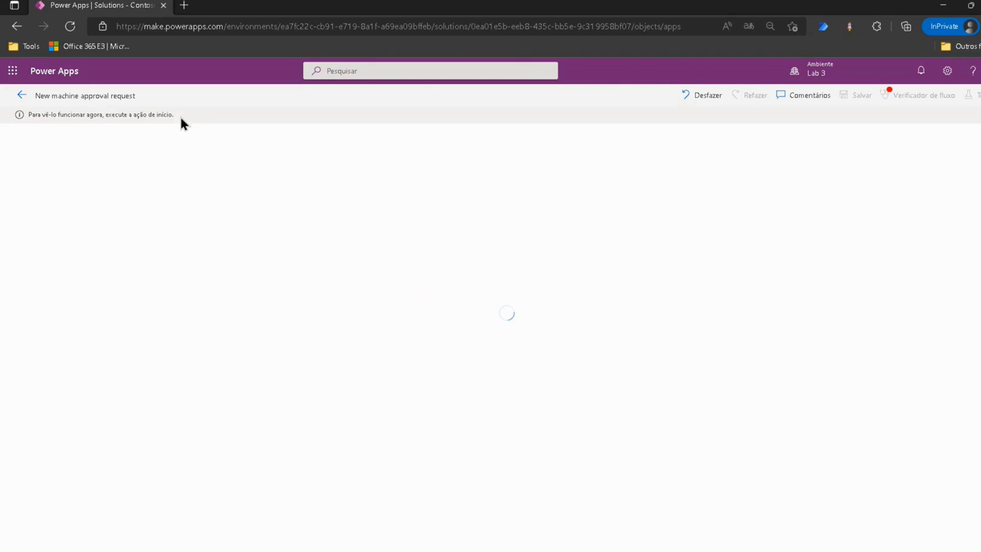
Step: Open Power Apps from the Tools bookmarks in a new browser tab and switch to it
click(26, 46)
middle_click(42, 74)
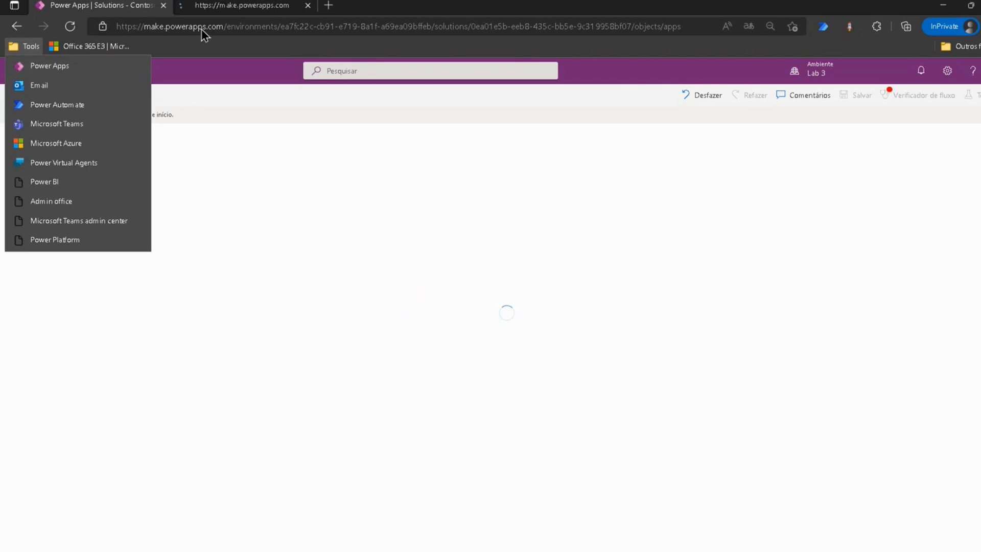
click(218, 7)
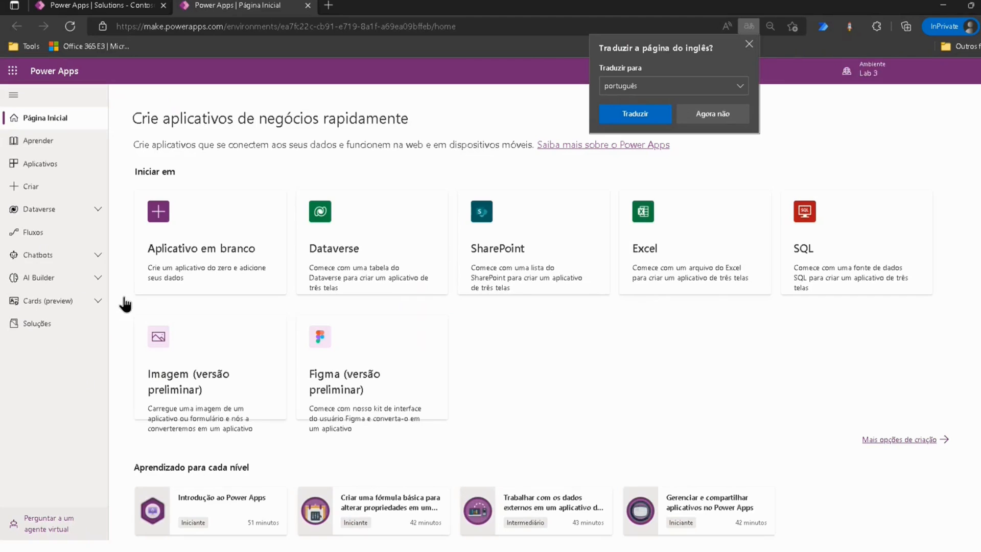
Step: Open the Contoso Coffee solution's apps and run the Machine Ordering App
click(35, 325)
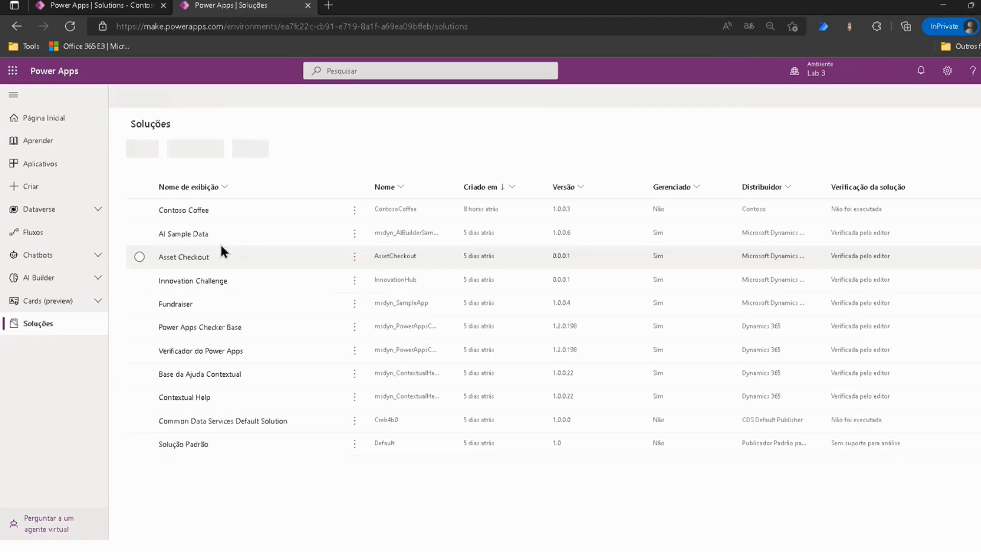
click(193, 212)
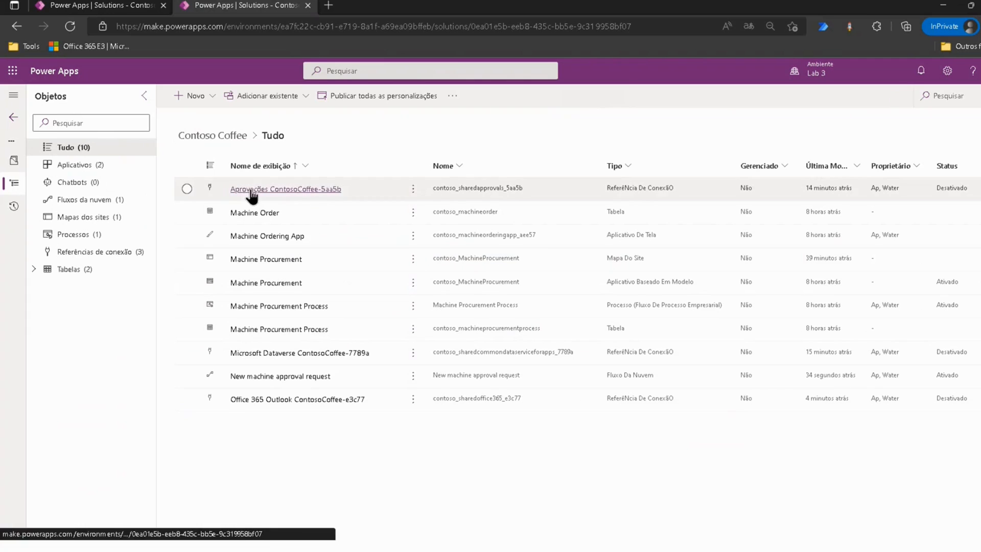
click(73, 171)
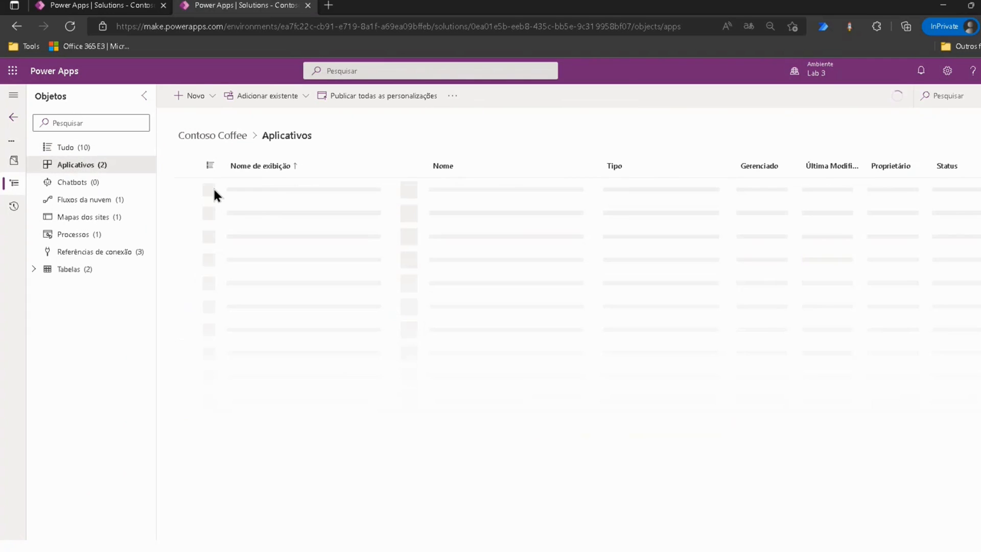
click(187, 189)
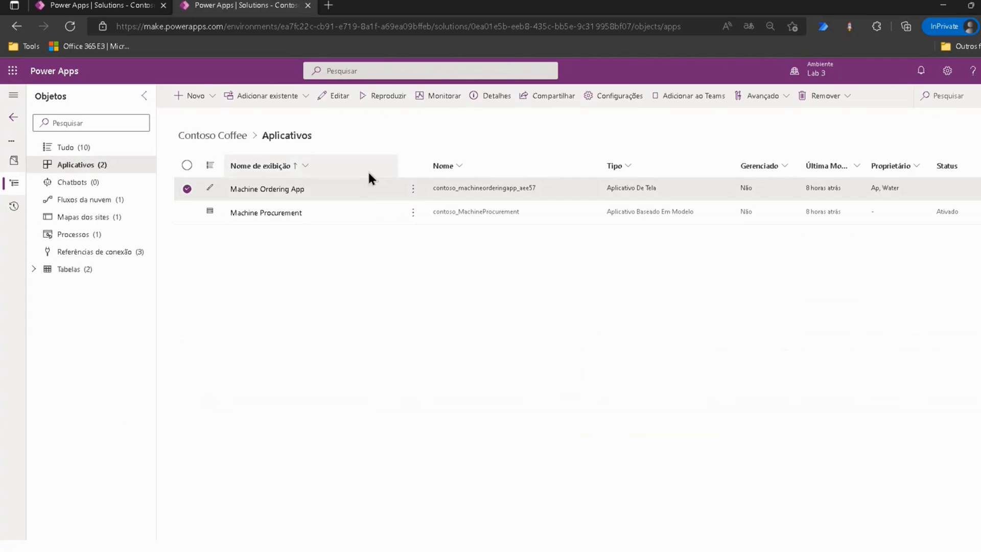
click(390, 99)
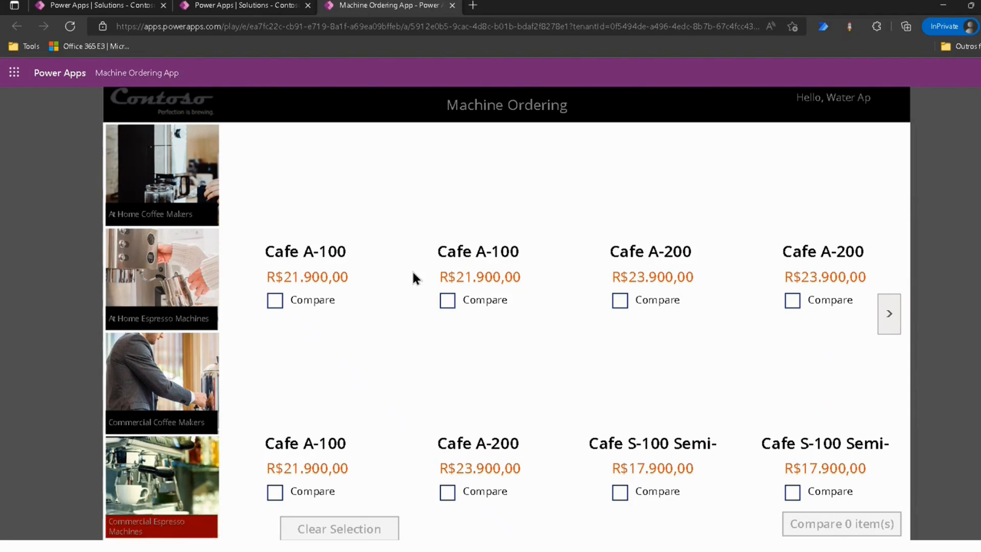
Step: Compare the silver Cafe A-200 and the silver Cafe S-100 Semi-Automatic from the second page of commercial espresso machines
click(888, 316)
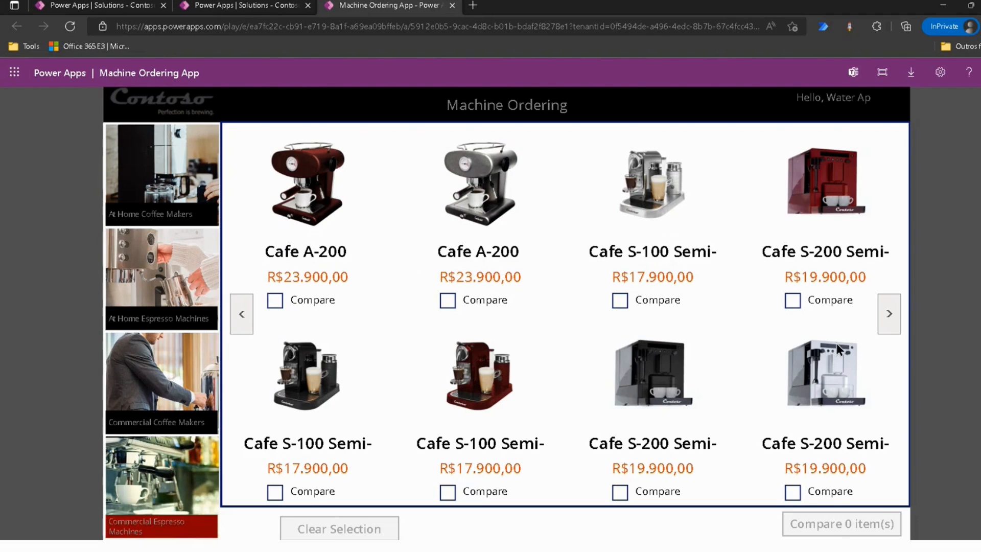
click(447, 304)
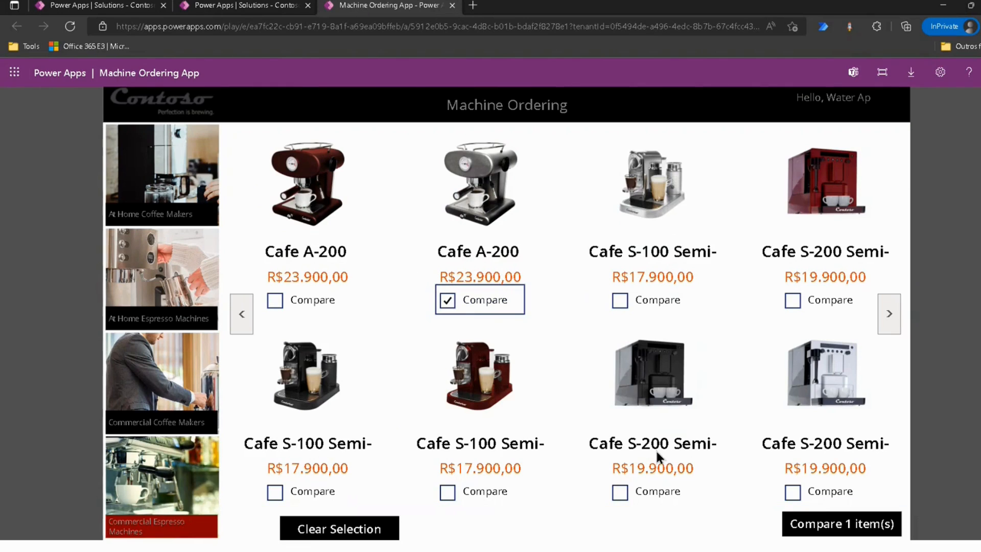
click(621, 303)
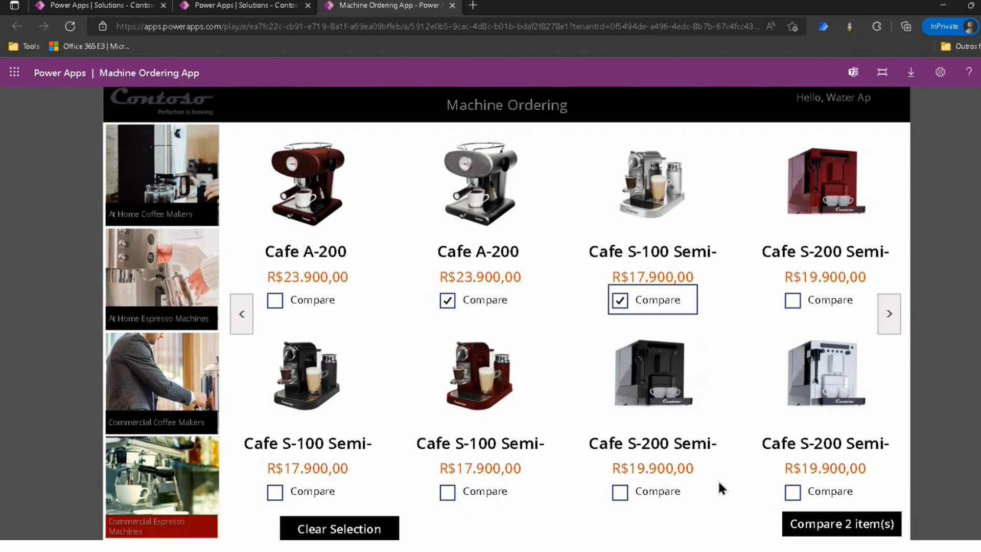
click(802, 524)
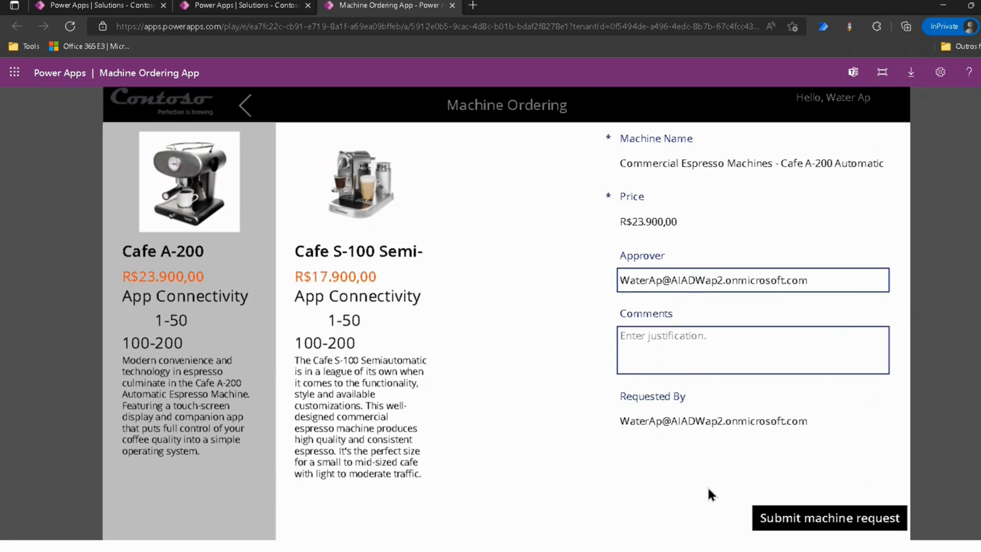
Step: Choose the Cafe S-100 Semi-Automatic from the compared machines and submit the machine request
click(348, 321)
click(814, 520)
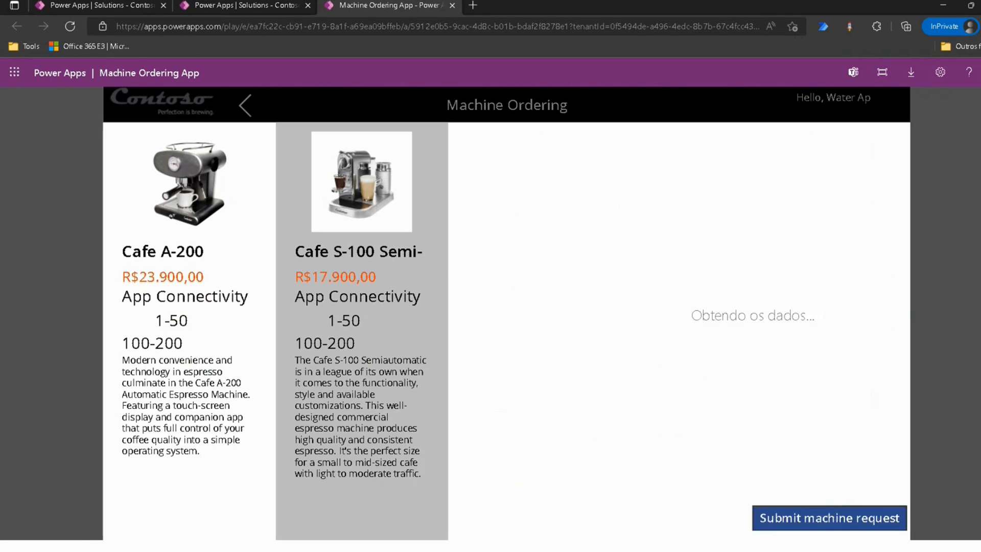
click(526, 487)
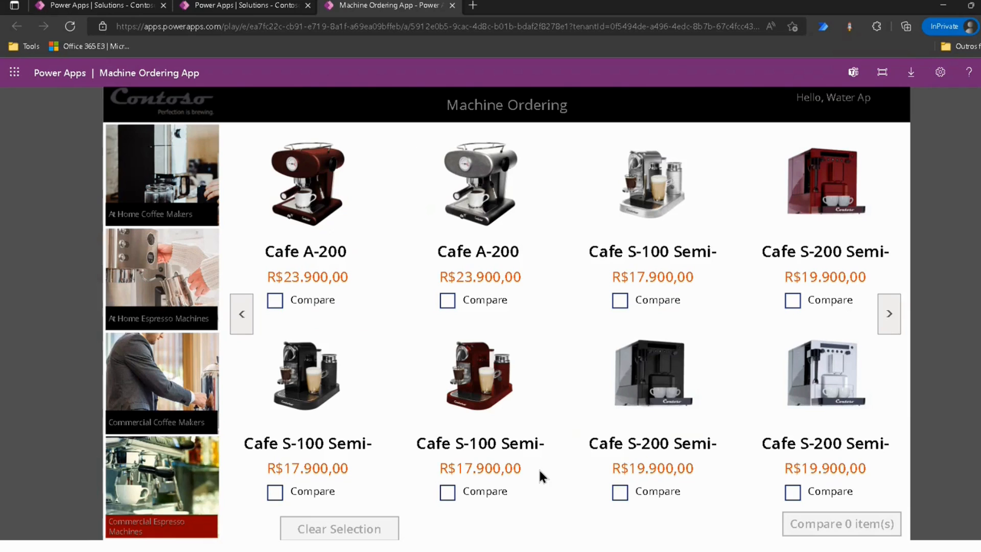
Step: Return to the New machine approval request flow run and expand its approval action (Iniciar e aguardar uma aprovação)
click(234, 8)
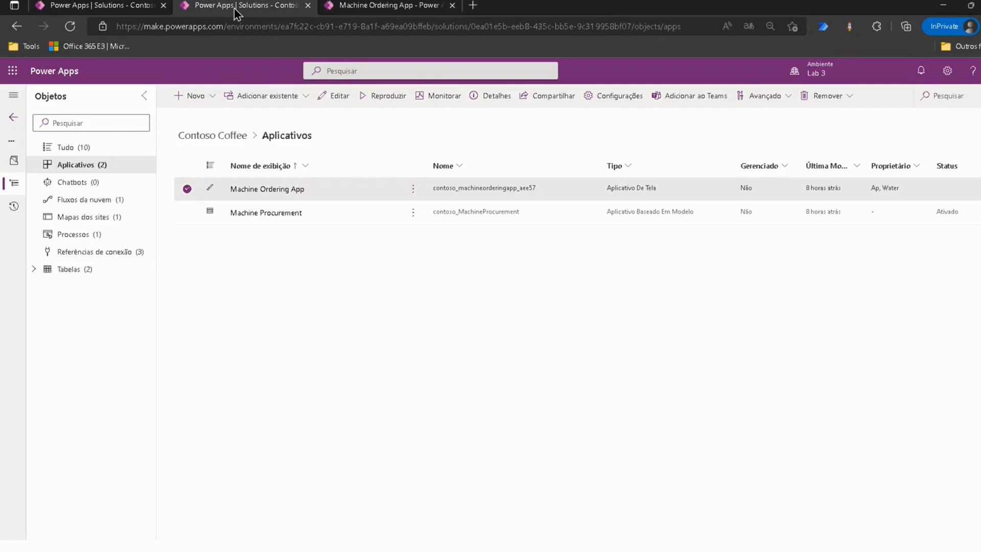
click(124, 8)
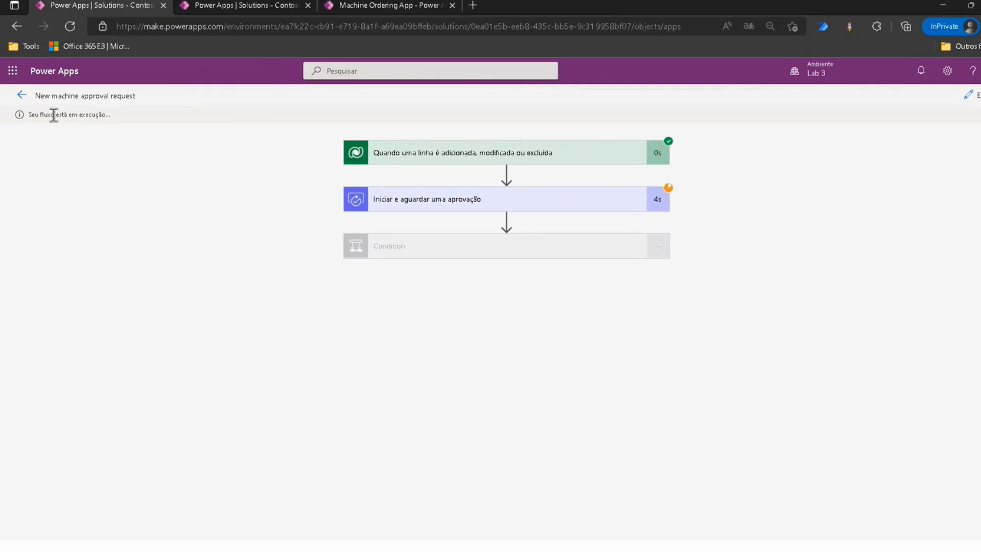
drag(31, 114, 114, 119)
click(440, 205)
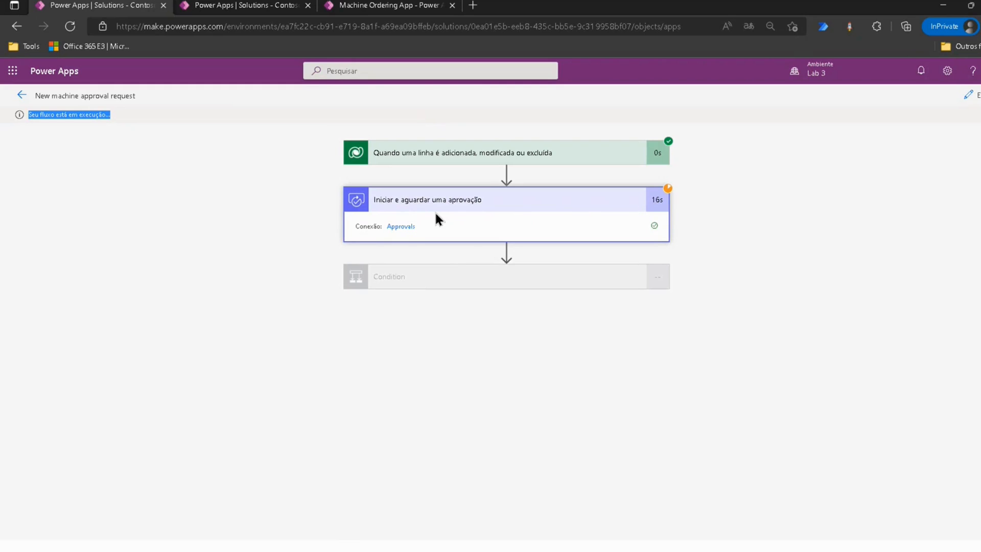
Step: Open the Email bookmark from Tools in a new browser tab and switch to Outlook
click(30, 46)
middle_click(38, 85)
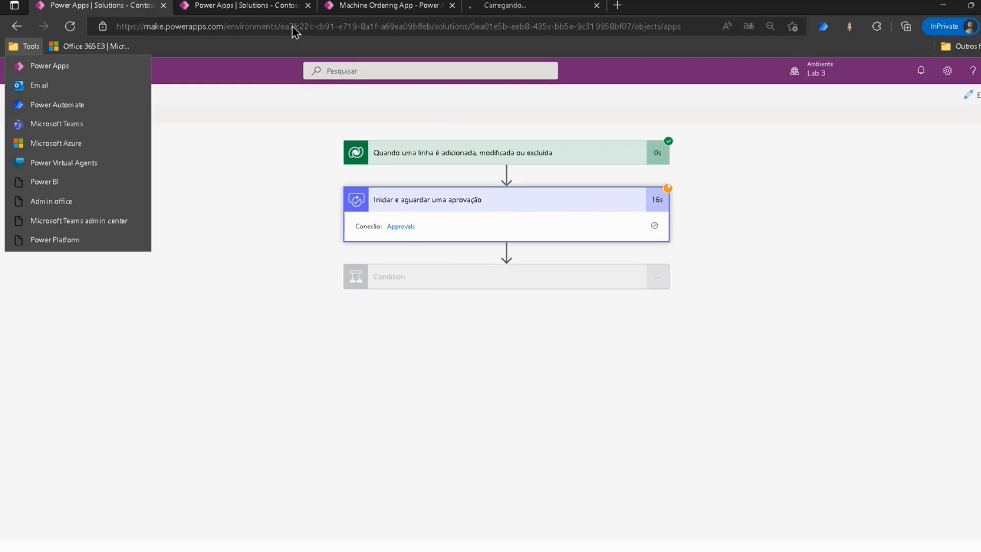
click(506, 6)
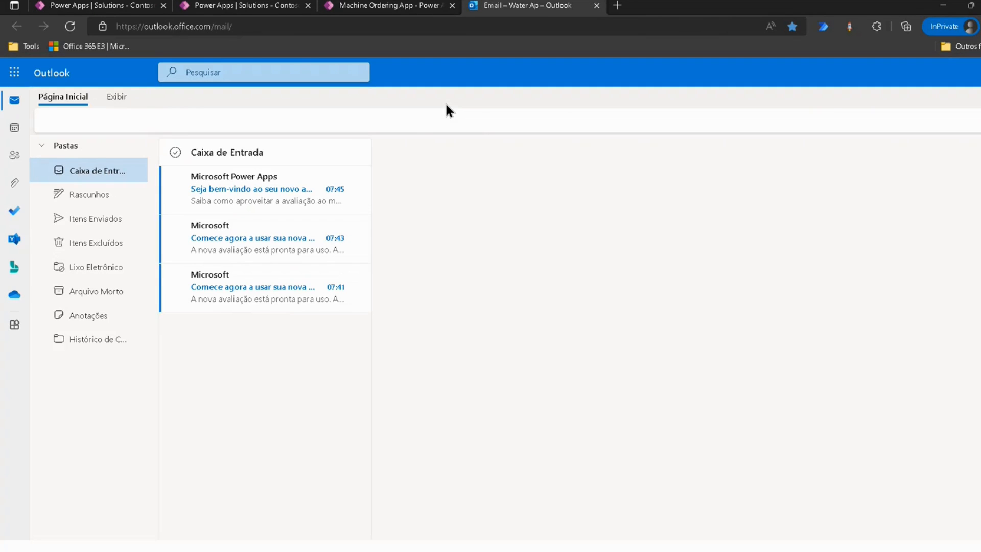
Step: Look through the inbox messages and reload Outlook to check for the approval request email
click(219, 192)
click(234, 222)
click(233, 279)
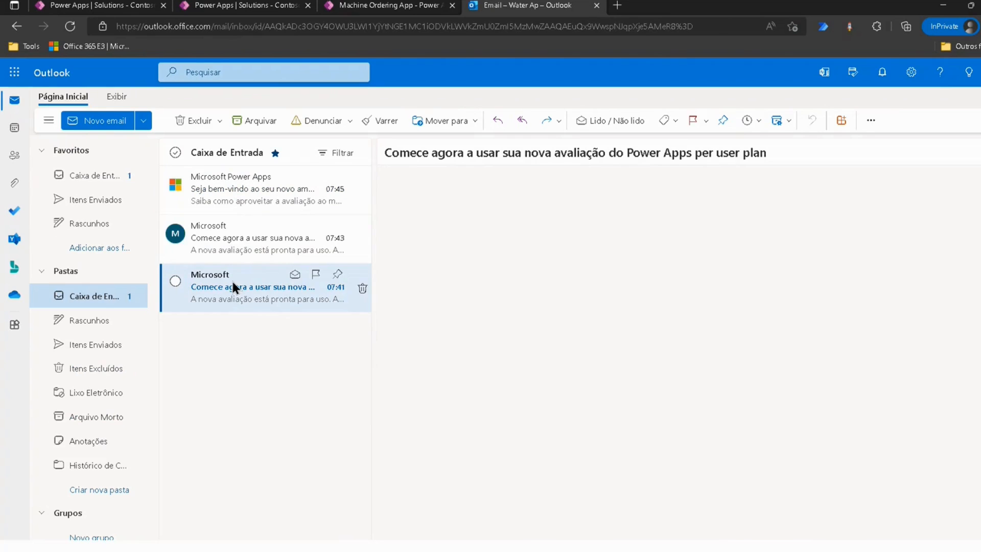
click(299, 181)
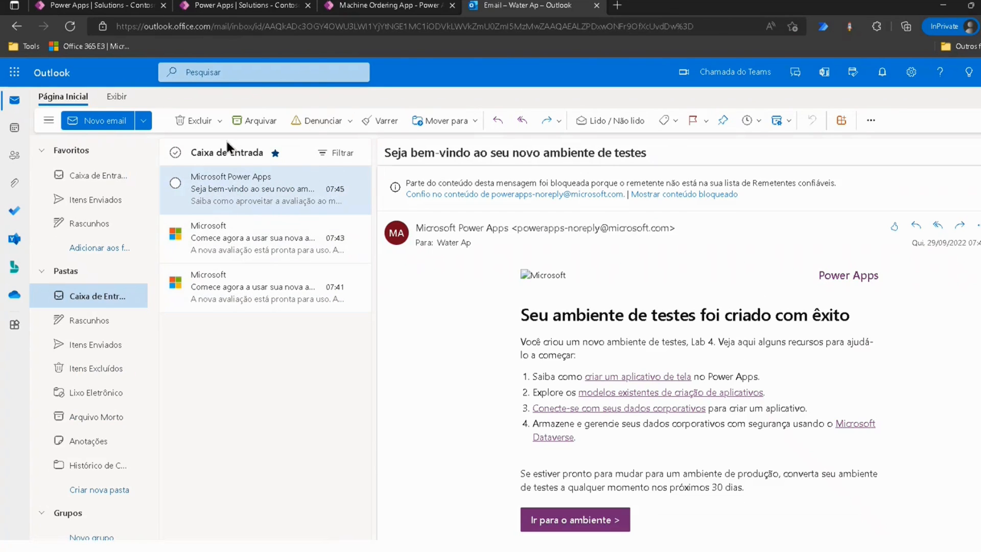
click(70, 26)
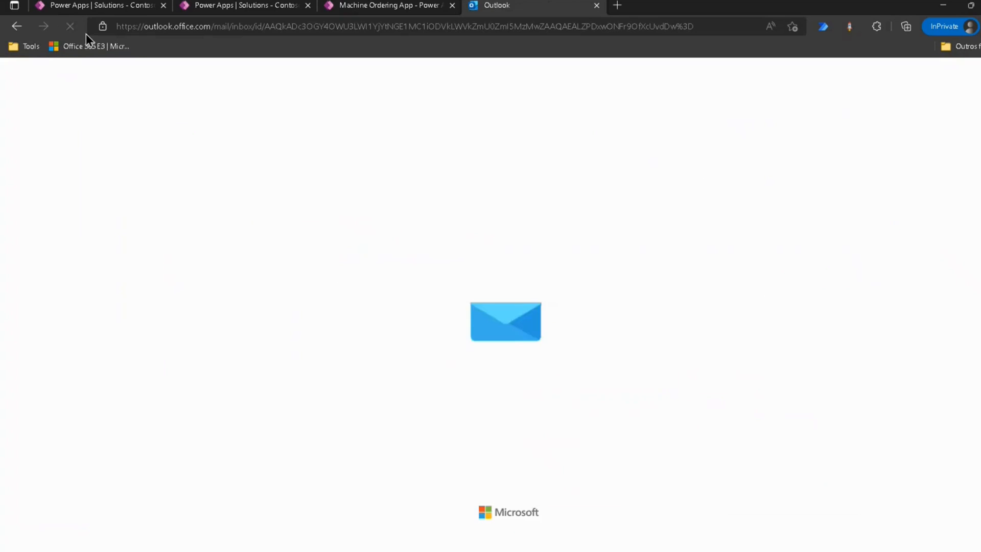
click(308, 173)
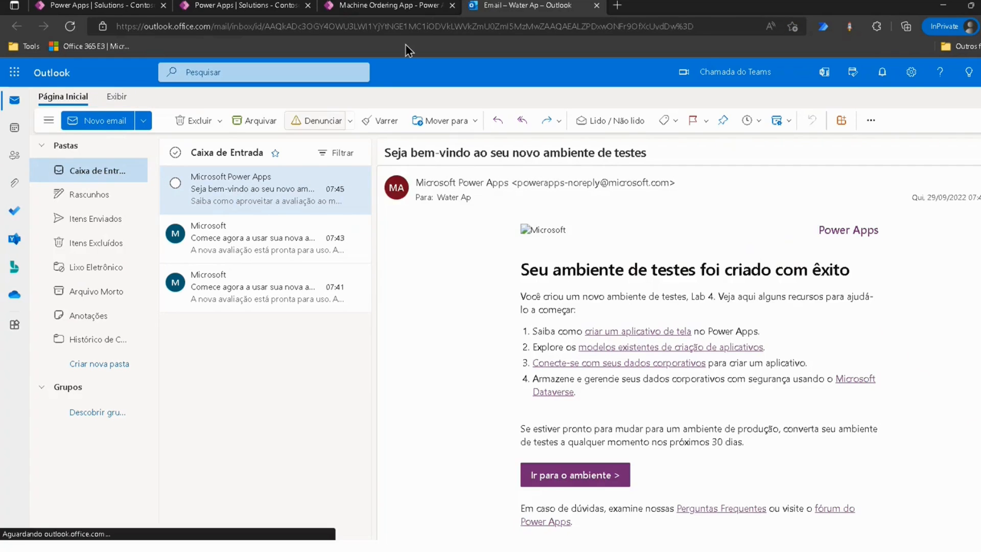
click(389, 5)
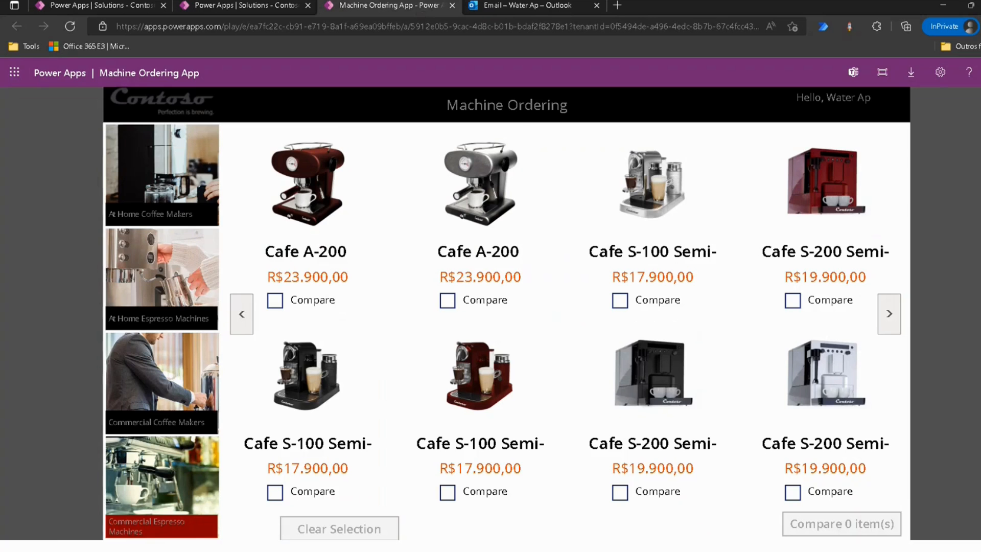
click(516, 6)
Step: Open Microsoft Teams from the Tools bookmarks in a new tab, dismiss Outlook's ribbon notice and switch to Teams
click(23, 46)
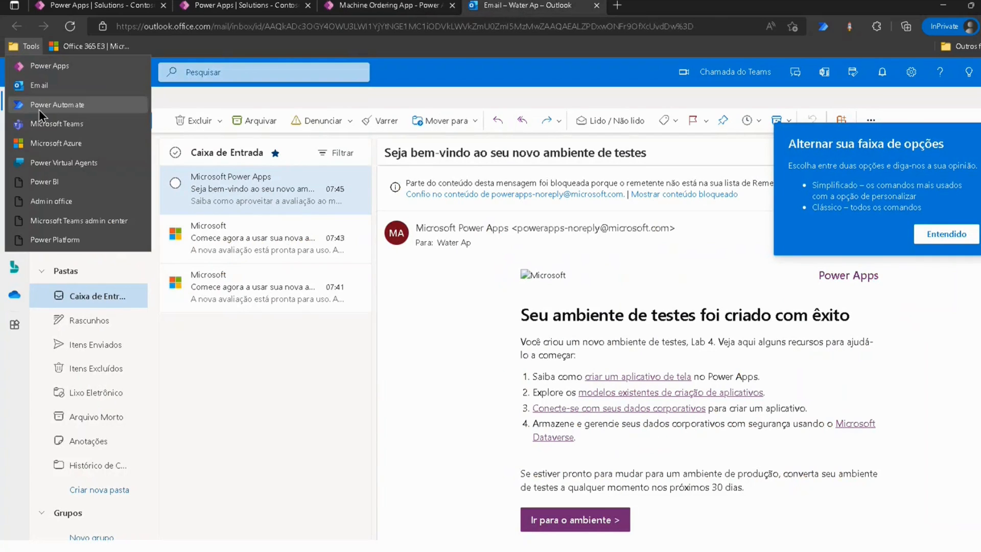
middle_click(43, 123)
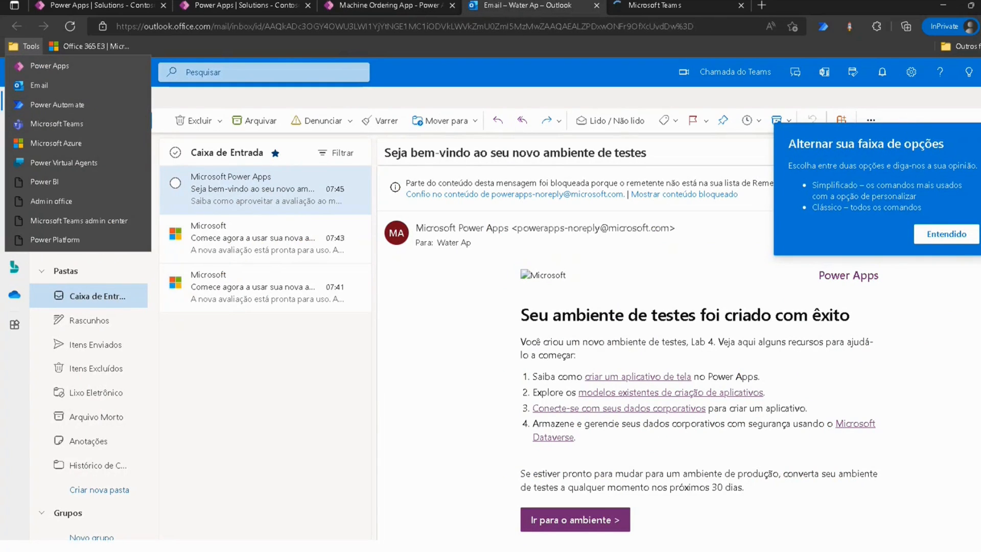
click(969, 237)
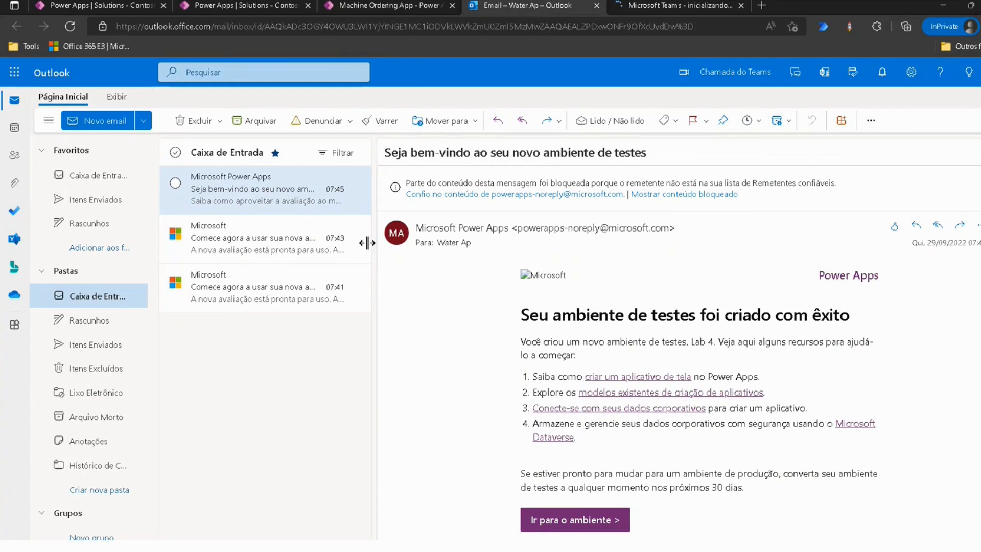
click(658, 9)
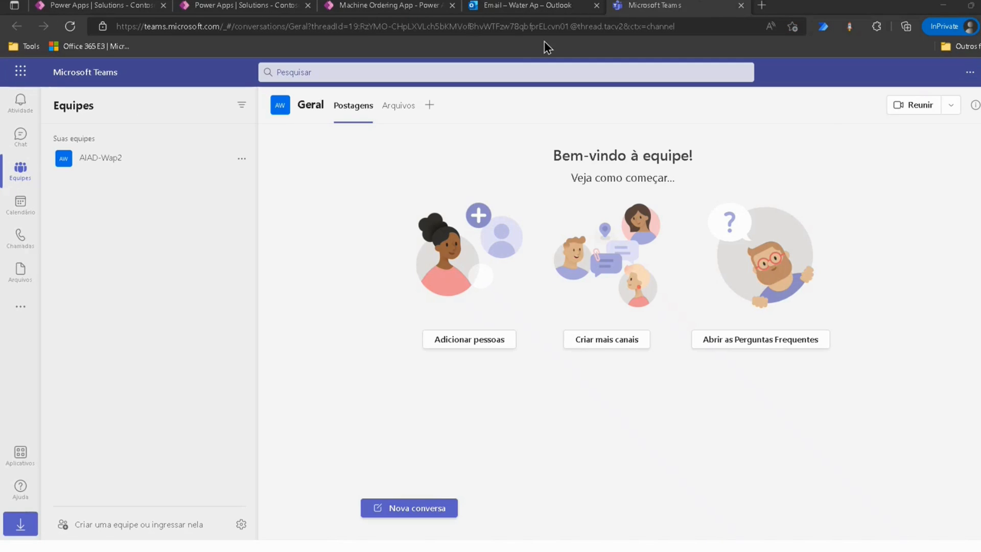
Step: Go back to the flow run and check the progress of the approval action
click(526, 8)
click(385, 8)
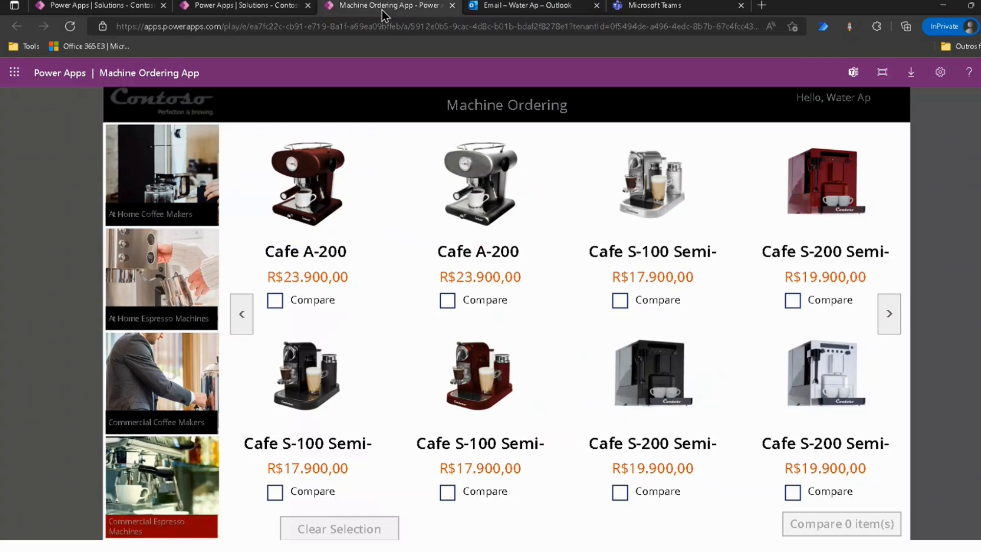
click(236, 14)
click(102, 6)
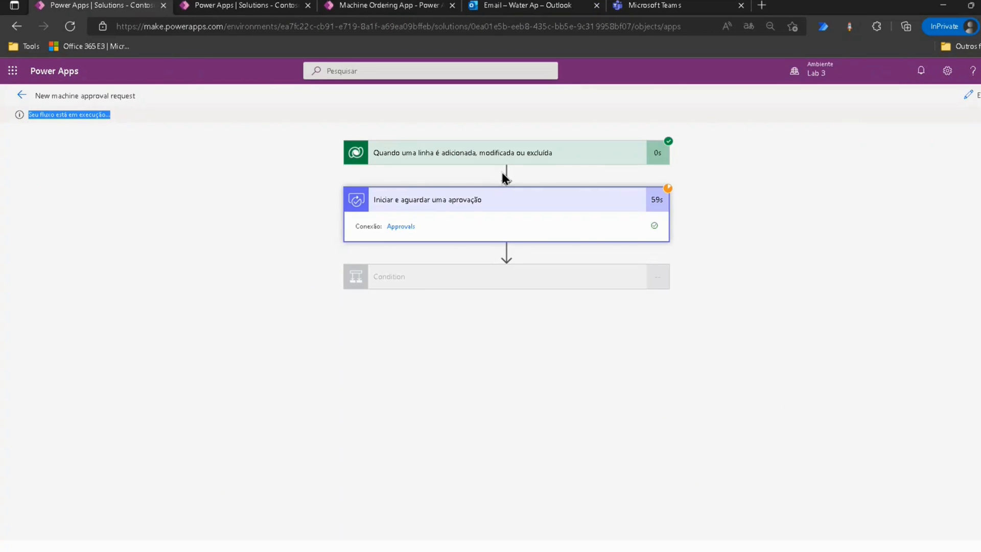
click(560, 205)
click(624, 204)
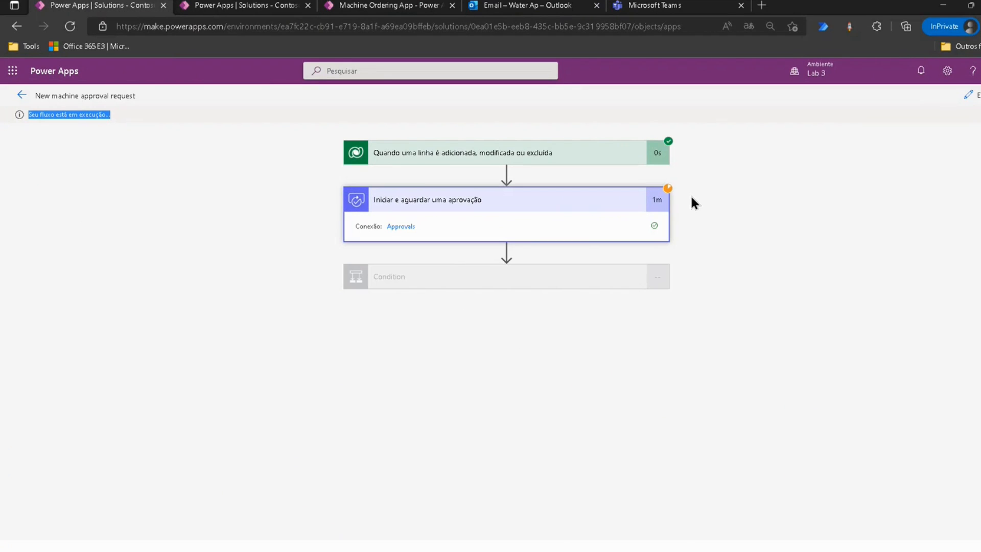
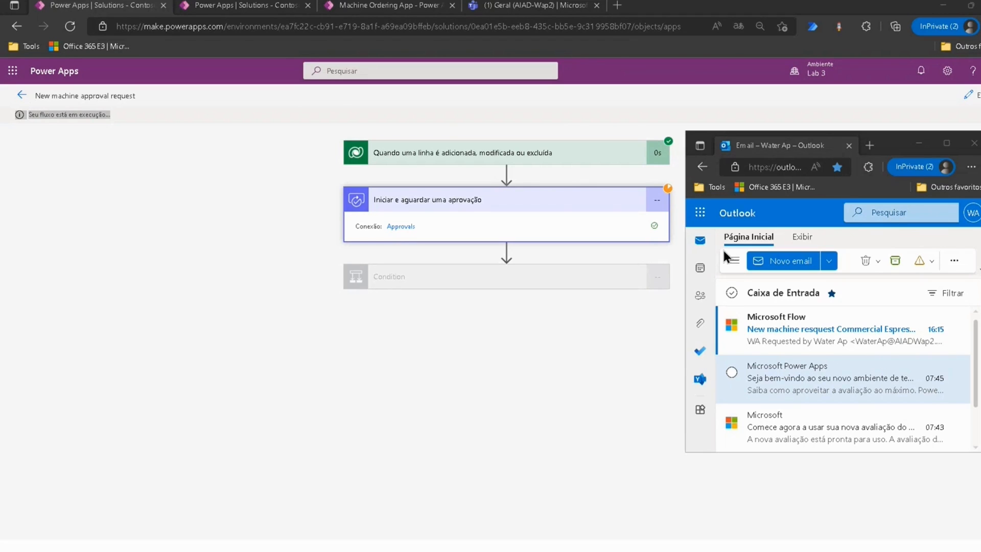
Step: Open the "New machine resquest" email from Microsoft Flow in Outlook and move its tab into the main browser window
click(787, 343)
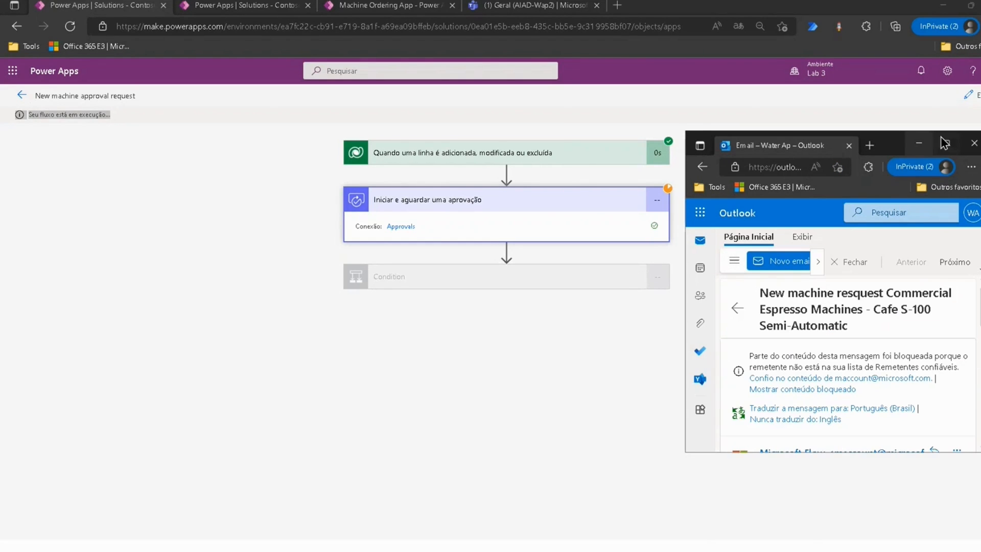
click(947, 143)
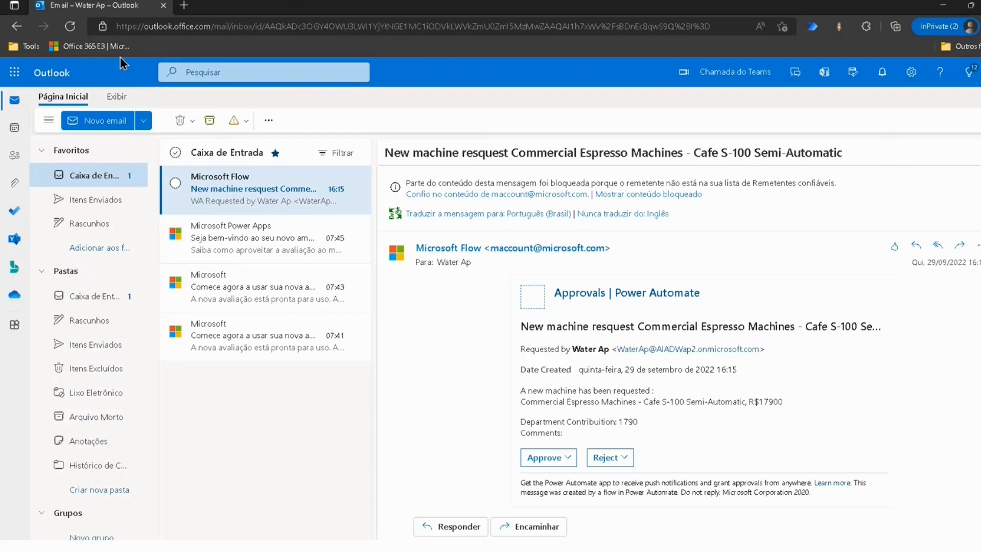
drag(103, 6, 686, 22)
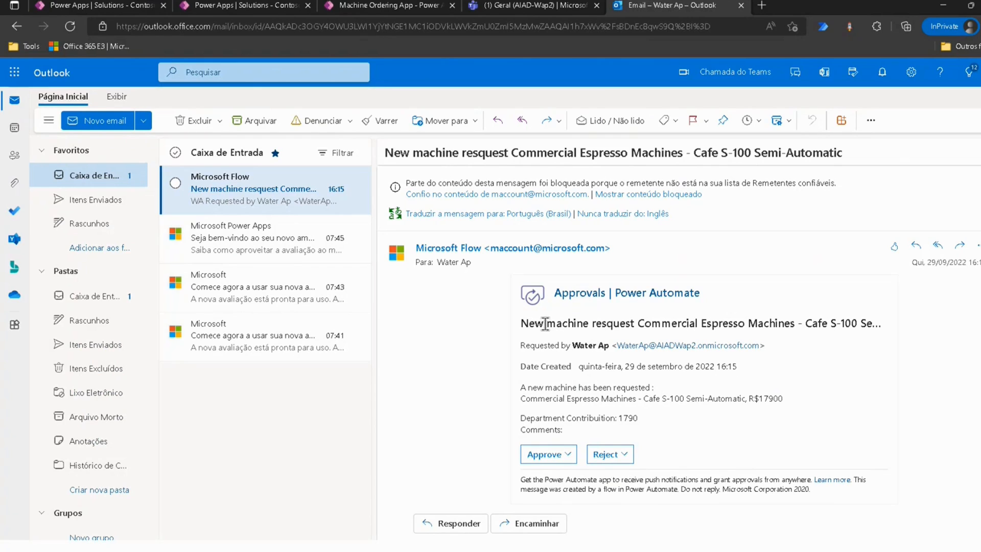
Step: Examine the approval request's title and machine name in the Microsoft Flow email
drag(522, 323, 704, 323)
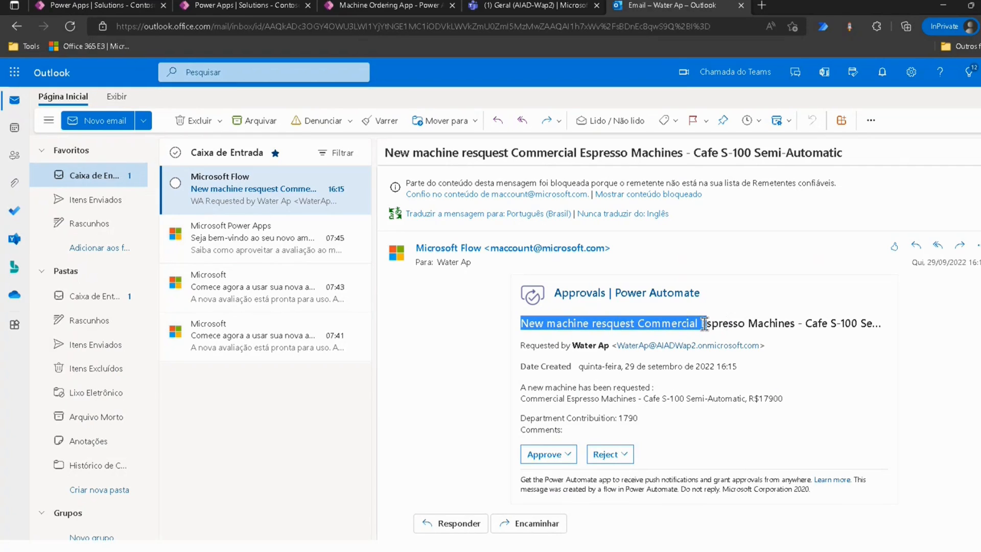
click(653, 323)
drag(637, 323, 882, 327)
click(883, 327)
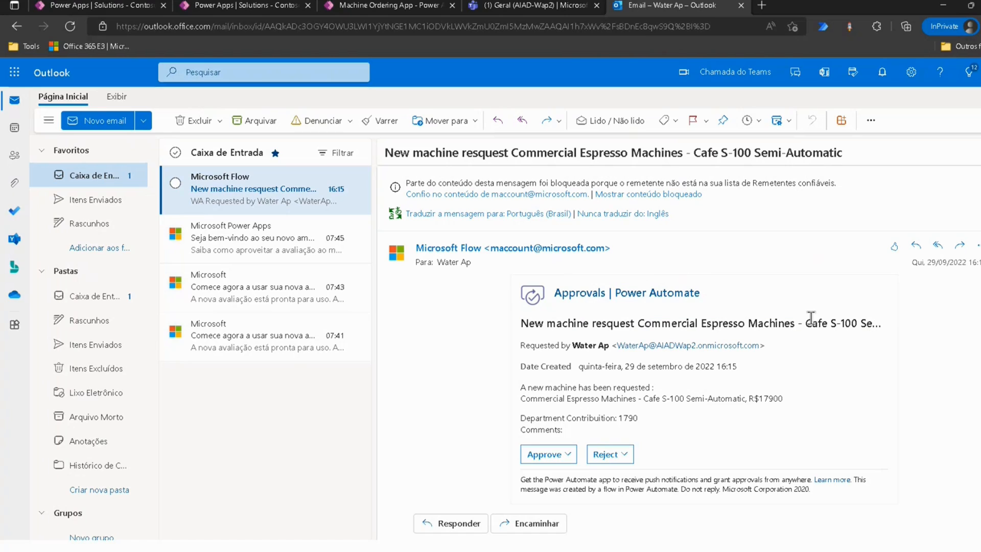
drag(711, 322, 812, 324)
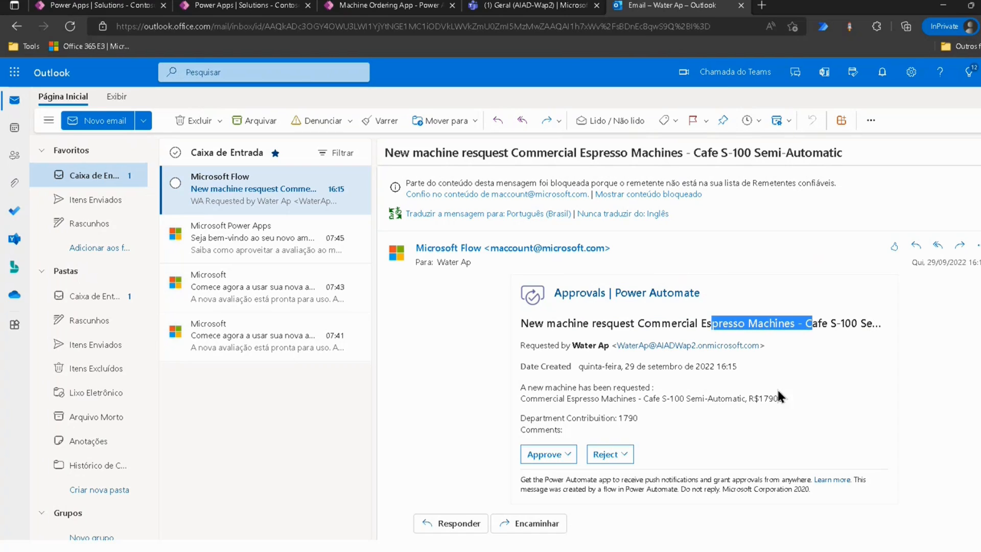
Step: Examine the request details describing the new machine in the Microsoft Flow approval email
click(798, 373)
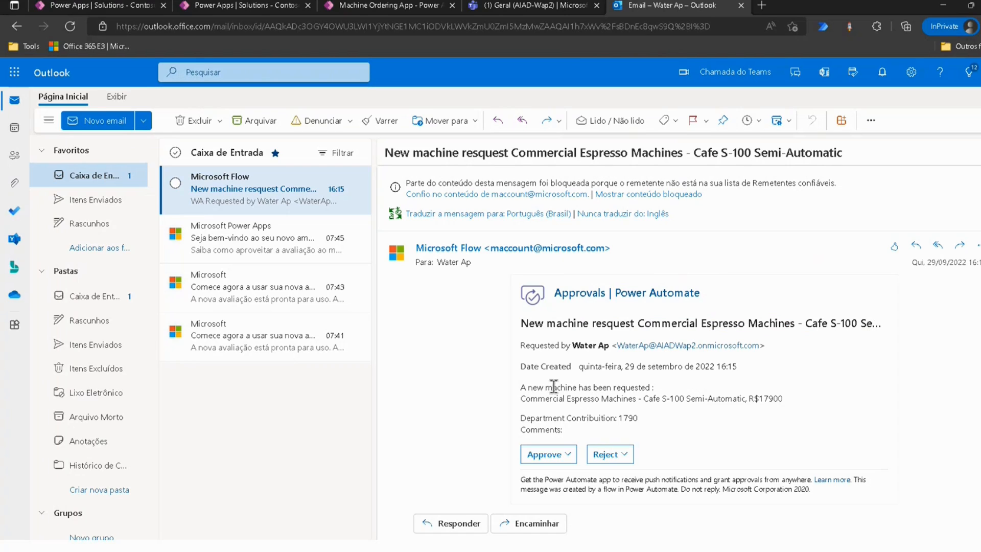
drag(525, 388, 658, 391)
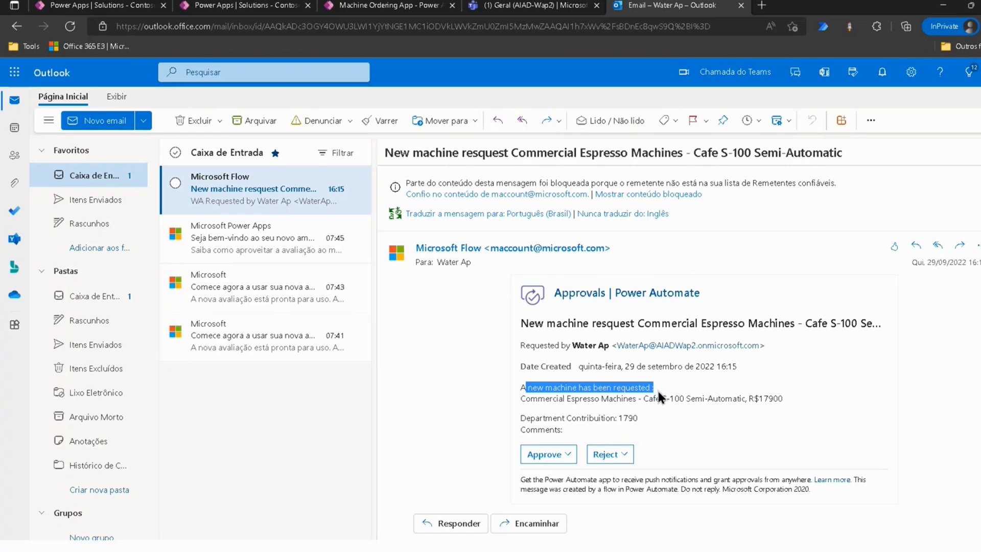
click(581, 381)
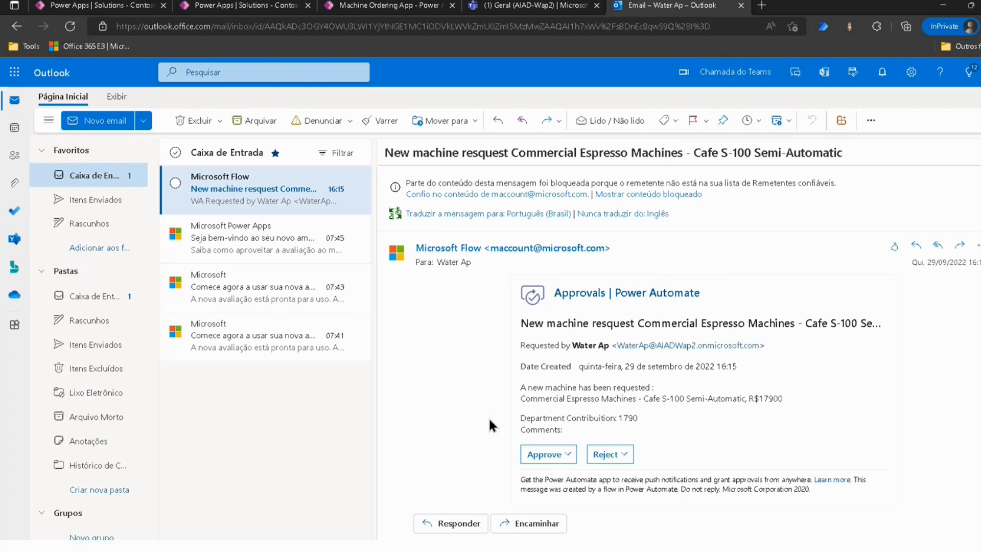
Step: Approve the machine request from within the email, submitting the comment "Ok..."
scroll(542, 429, down, 2)
mouse_move(563, 356)
mouse_down()
mouse_move(526, 347)
mouse_move(524, 356)
mouse_move(568, 361)
mouse_up()
click(552, 351)
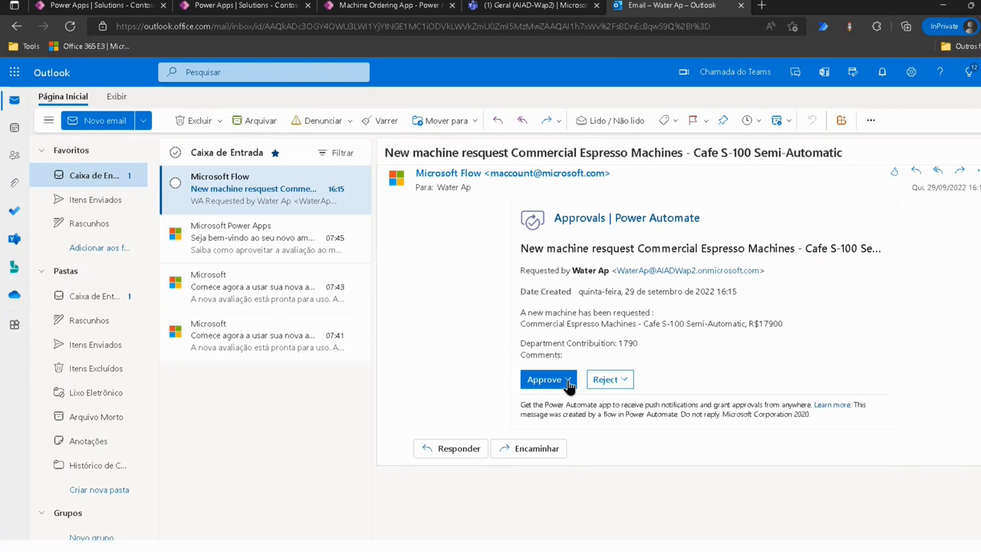
click(551, 381)
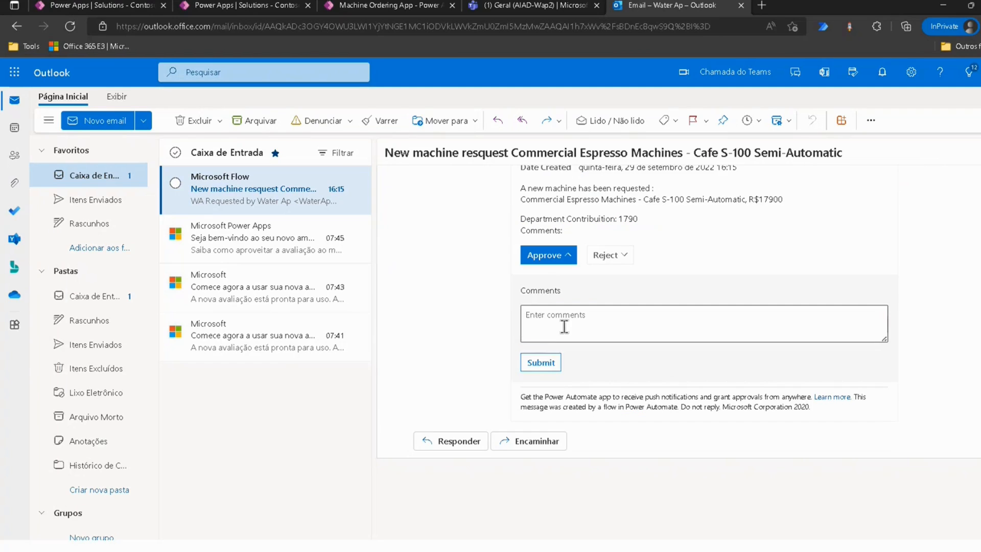
click(593, 307)
text(Ok...)
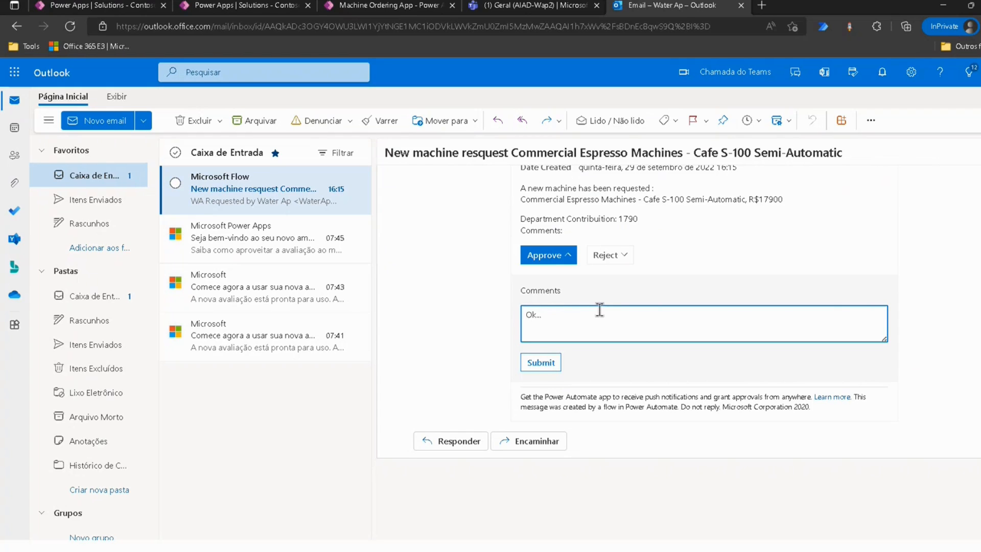
click(539, 364)
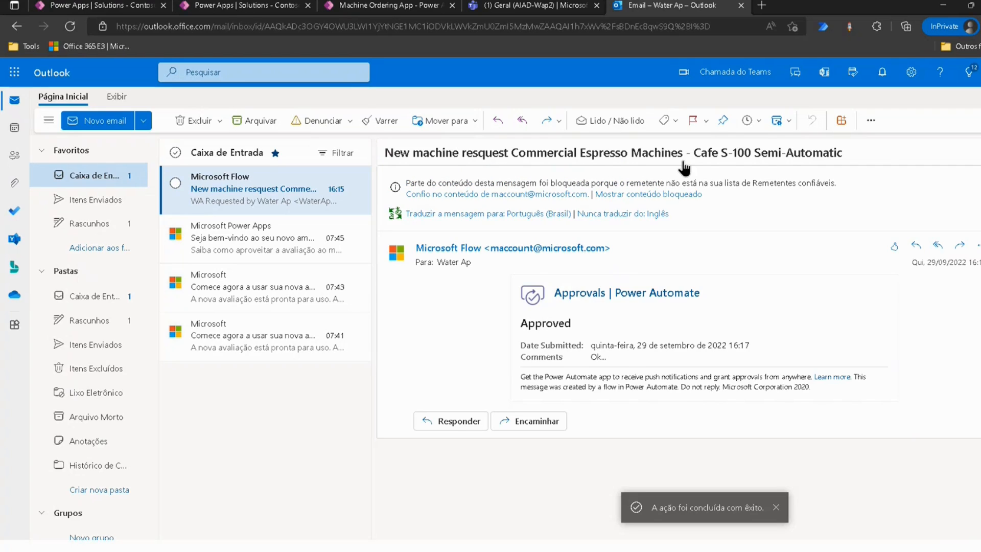
Step: Switch to Microsoft Teams, dismiss the welcome dialog, and open then close the machine approval request from the activity feed
click(562, 10)
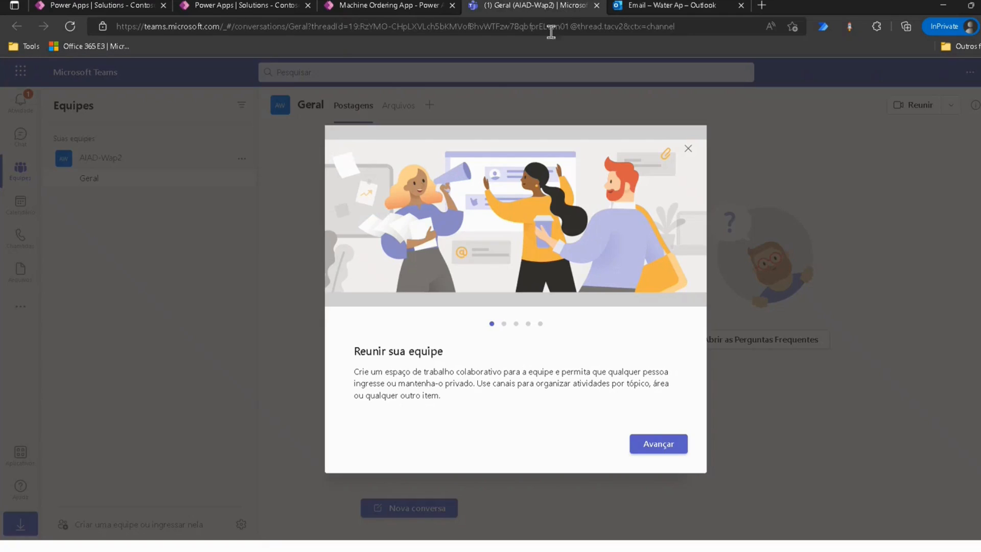
click(688, 148)
click(17, 110)
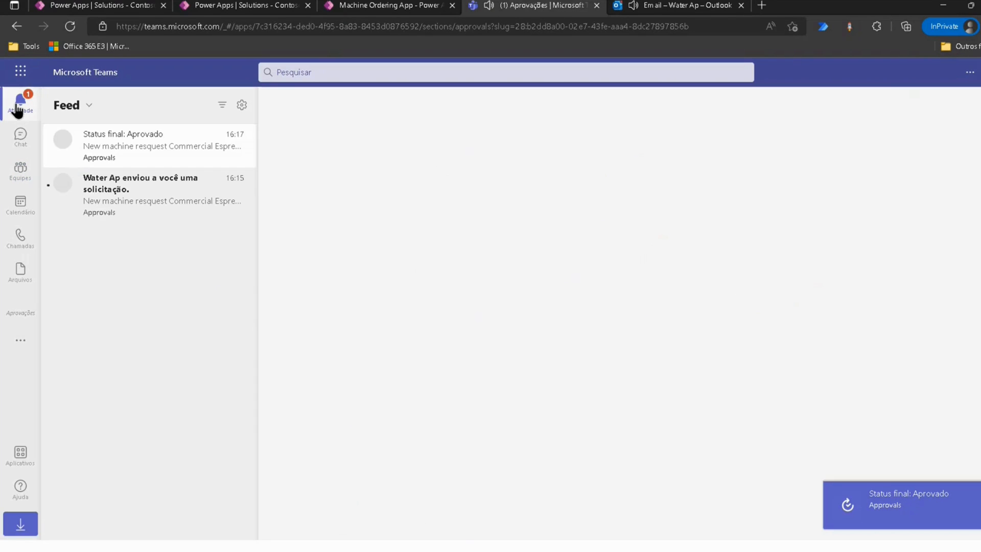
click(102, 197)
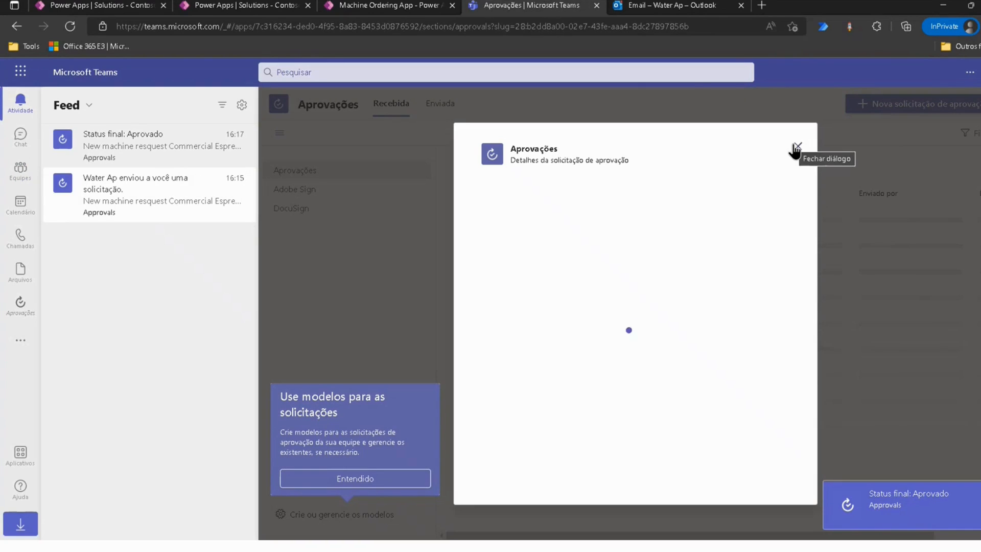
click(795, 148)
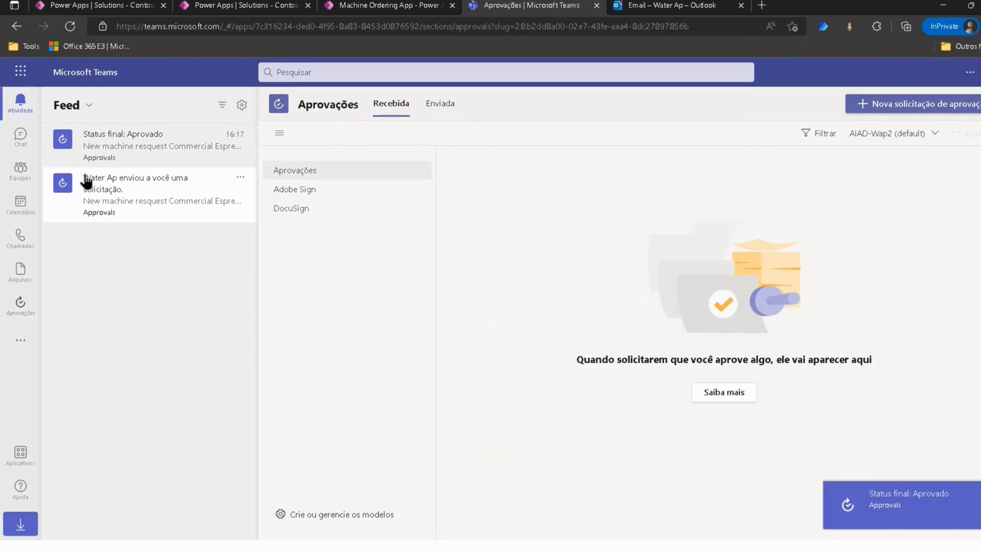
Step: Examine the approver, comment and requester in the final status notification, then close it and show the received approvals
click(90, 152)
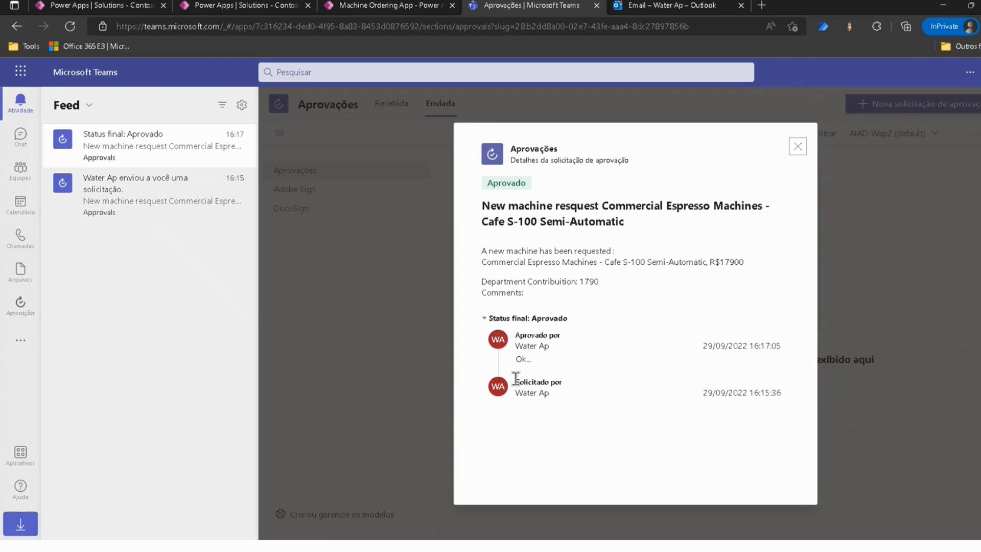
drag(515, 381, 578, 390)
drag(519, 336, 539, 369)
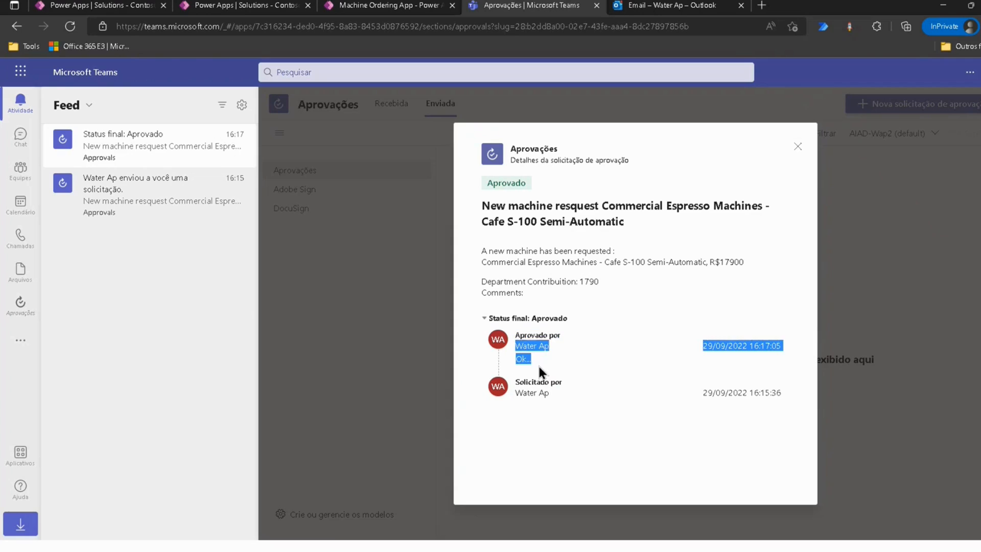
click(597, 410)
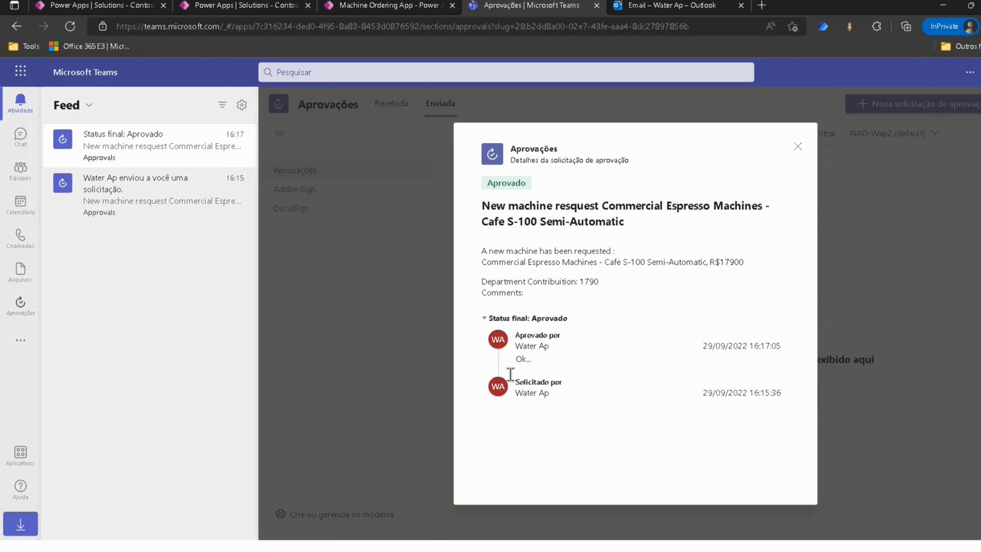
click(797, 147)
click(290, 172)
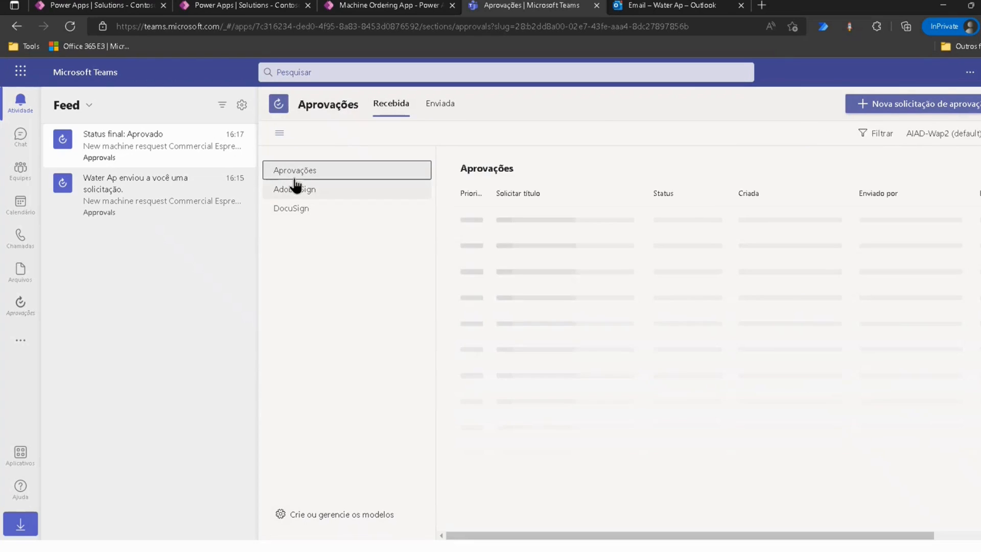
Step: Switch to Outlook and read the "Your machine order has been apprived!" email
click(666, 10)
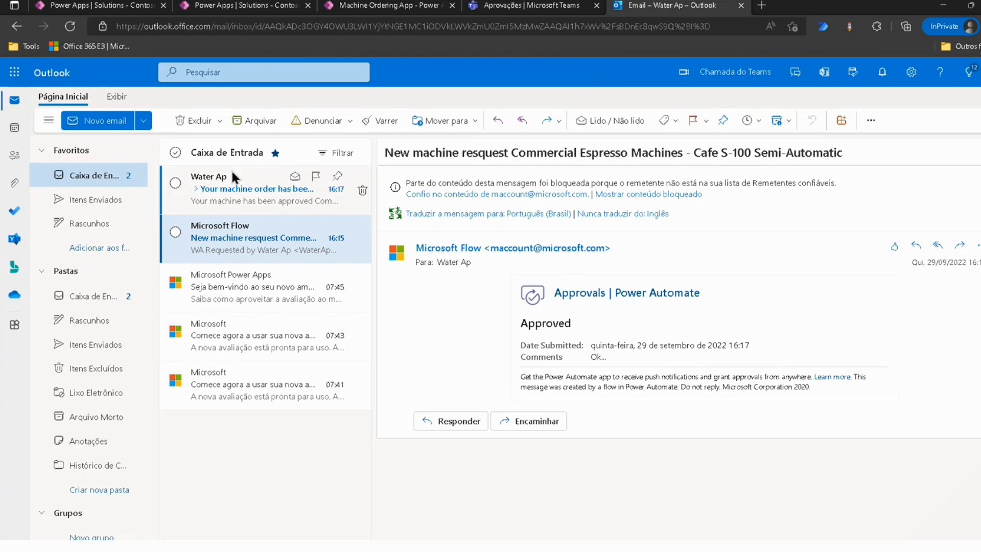
click(210, 204)
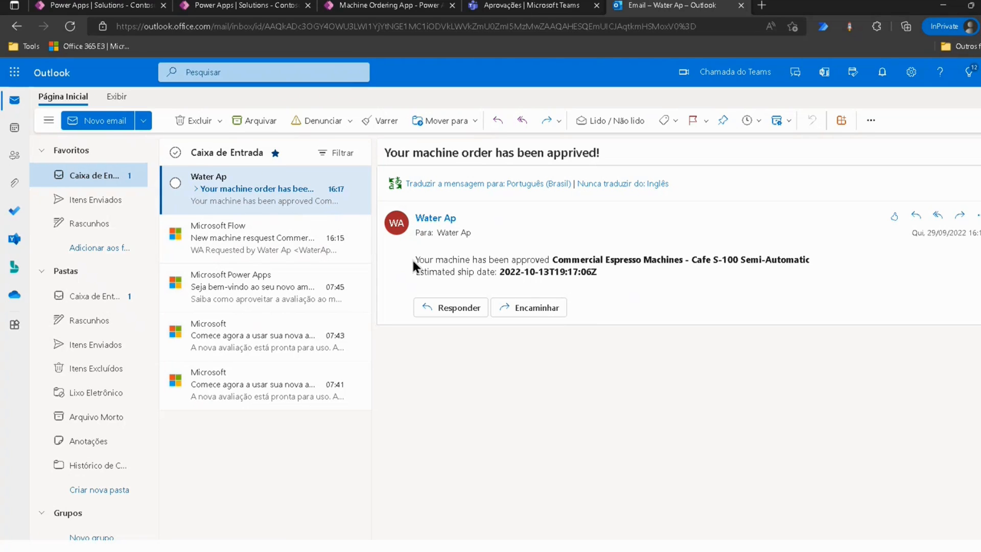
drag(418, 259, 604, 286)
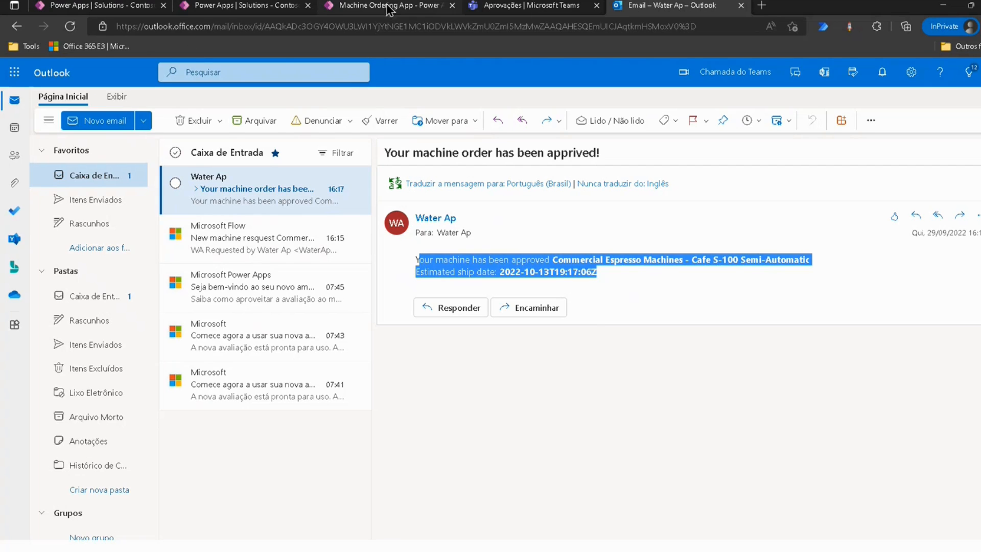
Step: Return to the New machine approval request flow run, review the approval action's outputs and collapse it
click(215, 7)
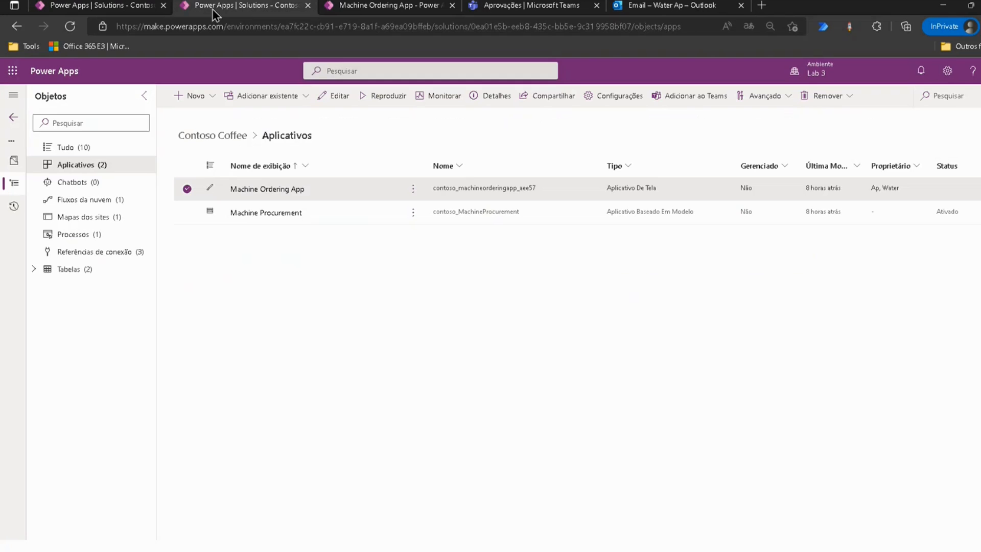
click(381, 7)
click(102, 6)
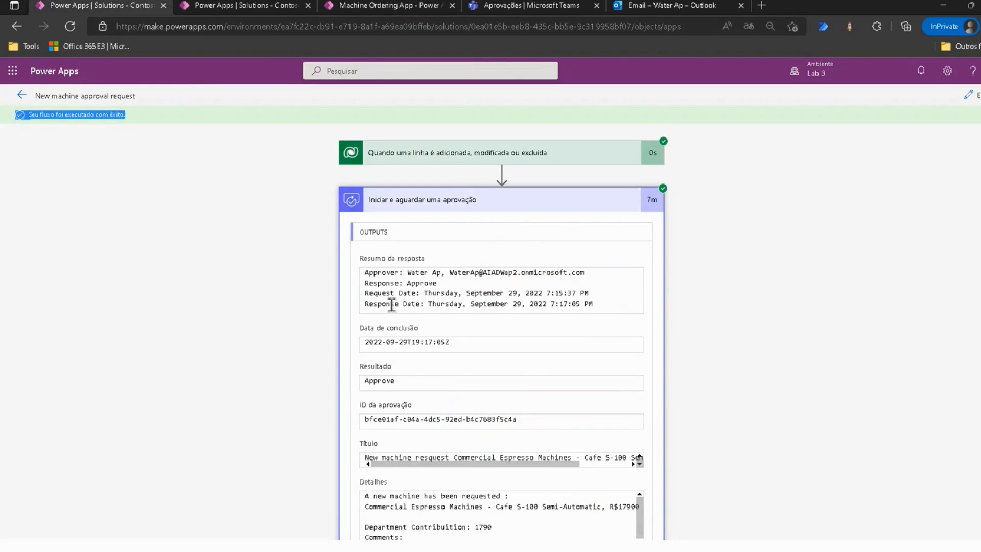
scroll(596, 362, down, 2)
scroll(607, 271, up, 2)
click(527, 200)
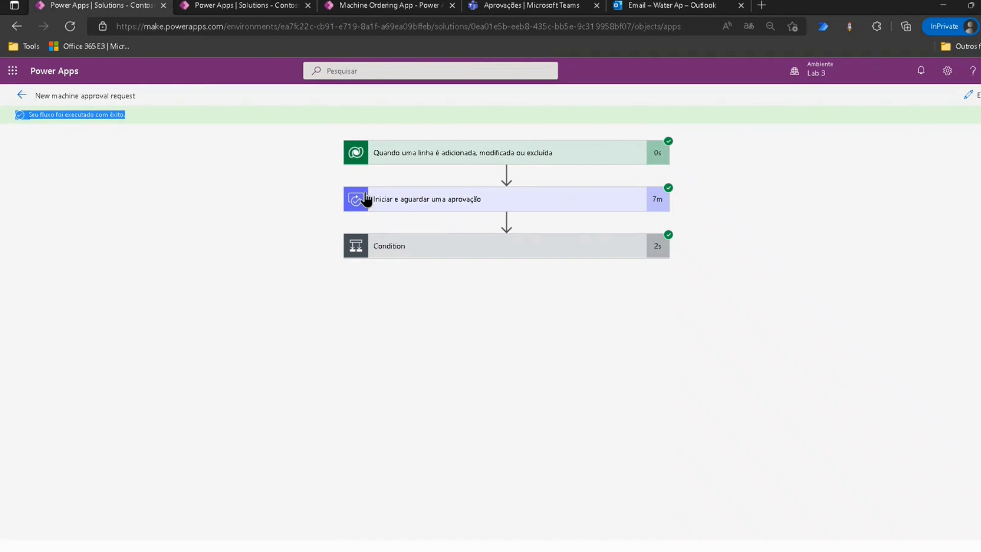
click(224, 219)
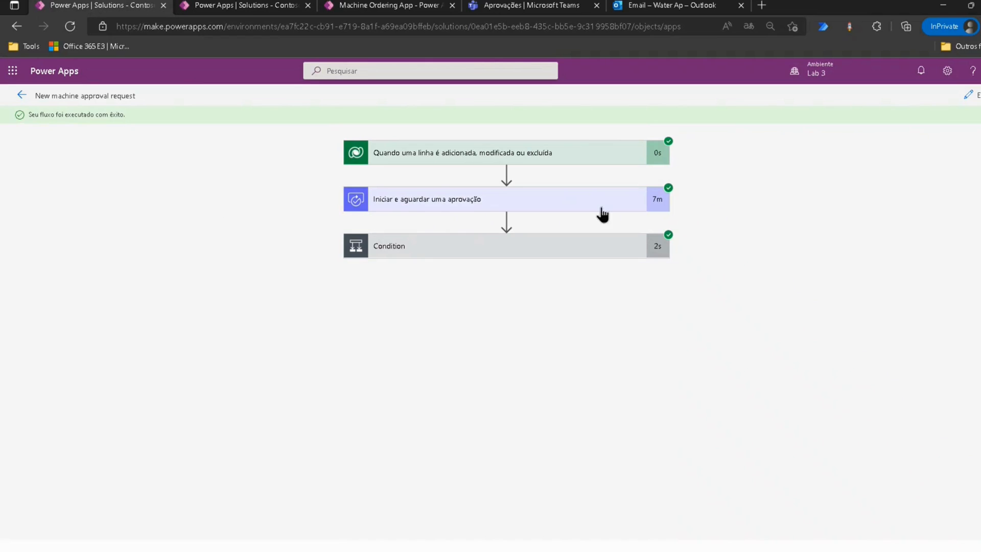
Step: Expand the Condition and the row update action in its If yes branch, and examine the inputs and outputs
click(433, 252)
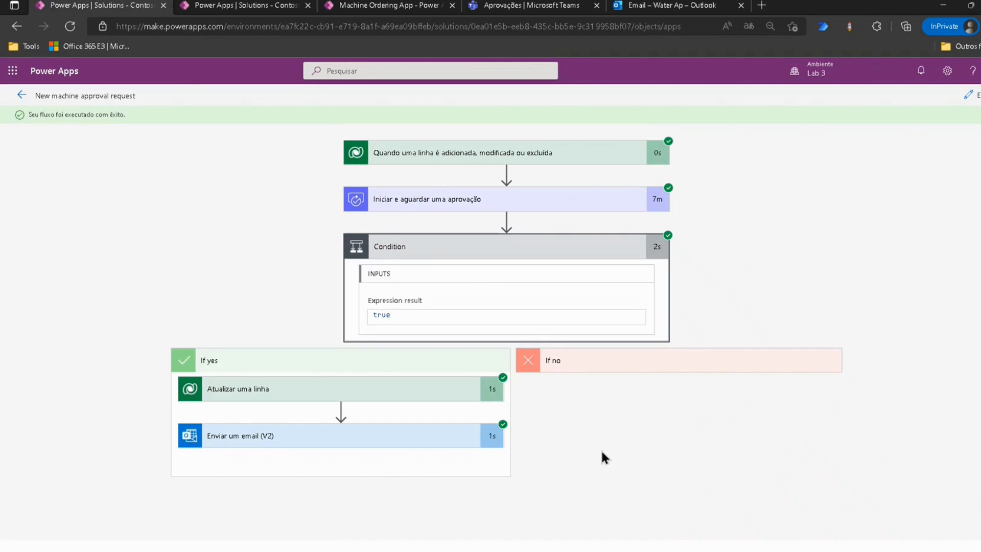
click(435, 386)
scroll(439, 357, down, 5)
scroll(450, 322, down, 3)
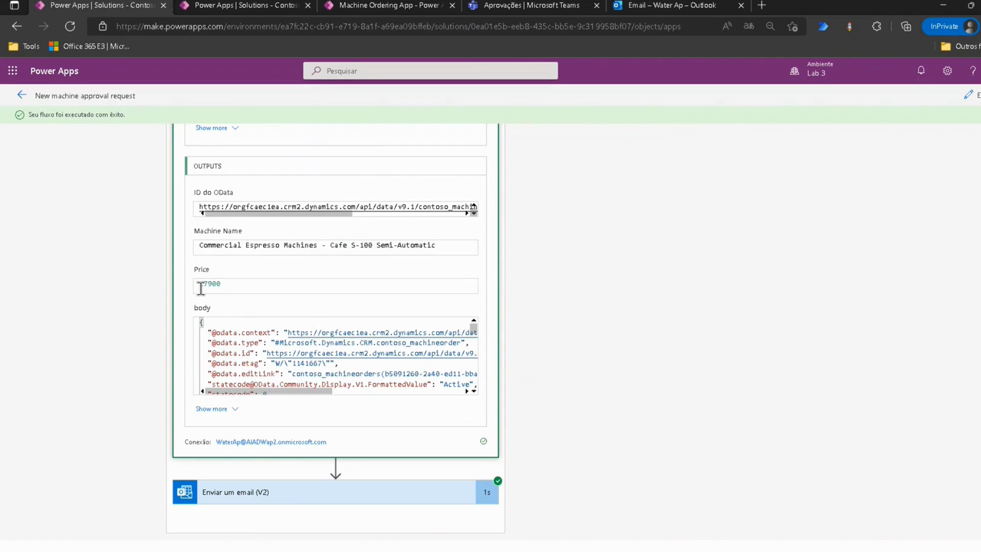
scroll(302, 401, up, 1)
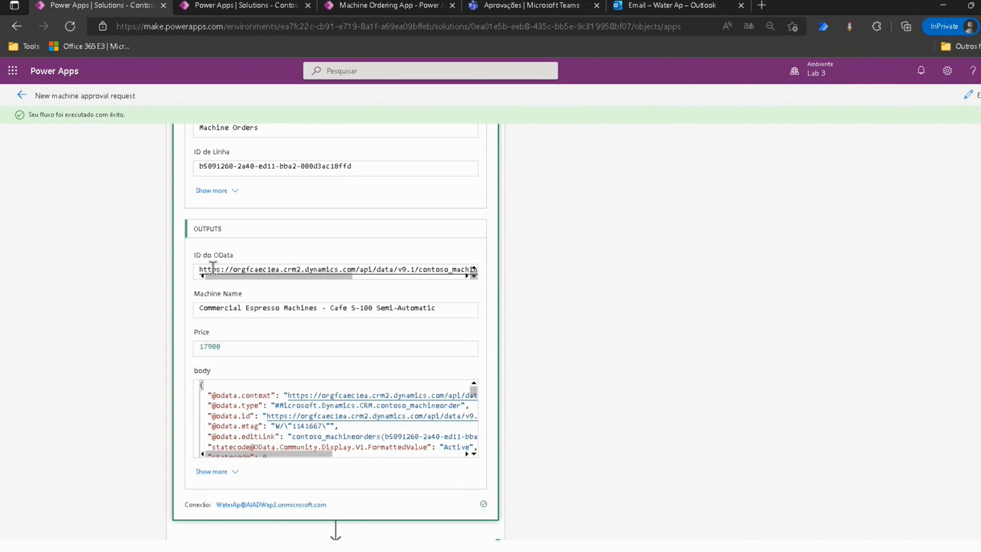
scroll(261, 357, up, 2)
scroll(271, 357, down, 5)
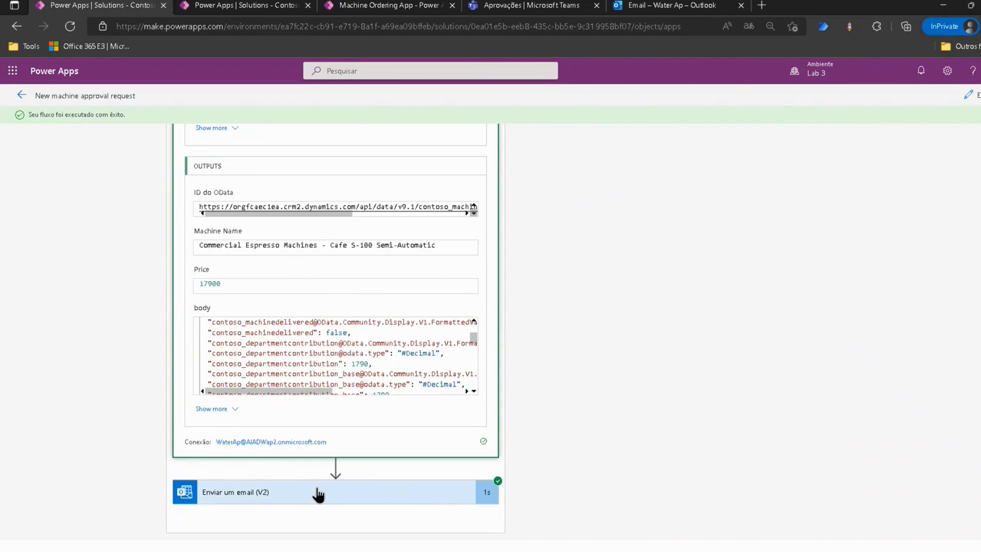
Step: Expand the Enviar um email (V2) action and examine its recipient, subject and body
click(316, 493)
scroll(298, 420, down, 2)
scroll(298, 420, down, 3)
scroll(329, 373, up, 3)
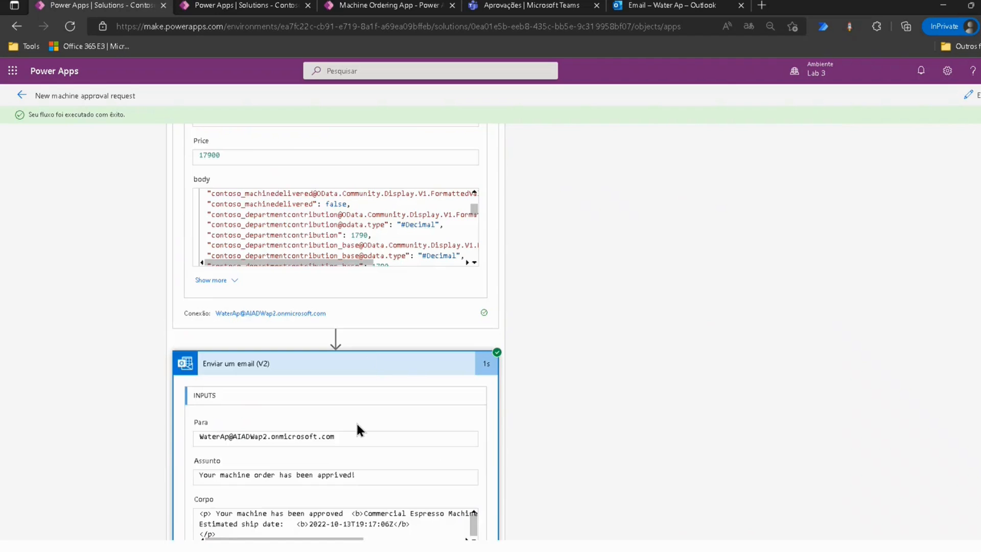
scroll(372, 363, up, 4)
scroll(388, 404, up, 3)
scroll(440, 373, up, 1)
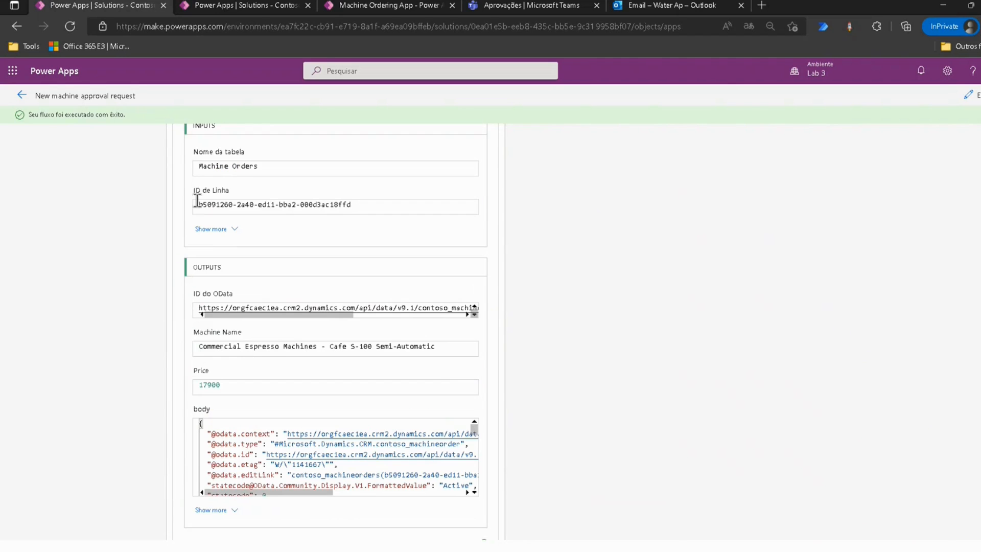
Step: Read the flow run's status message and dismiss it
drag(32, 116, 125, 116)
click(227, 155)
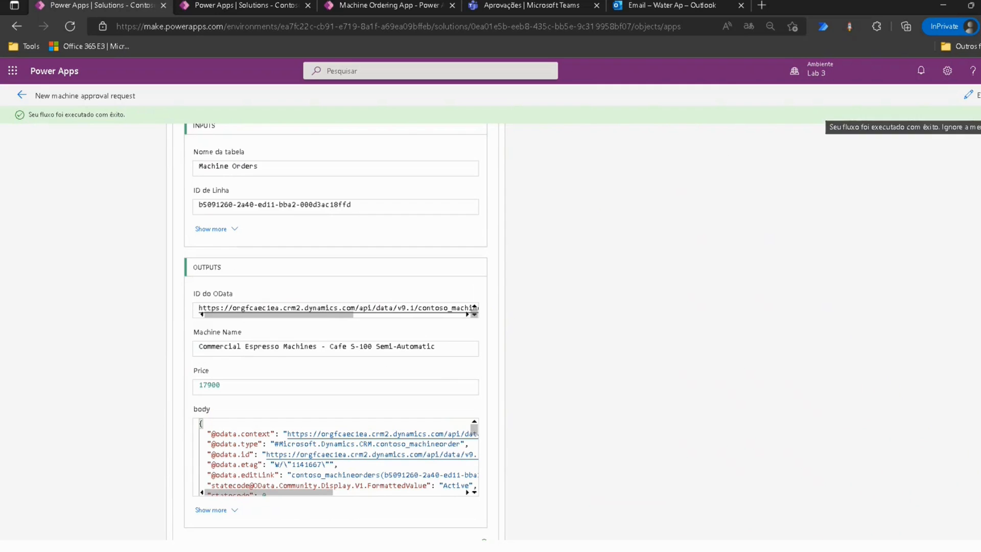
click(973, 114)
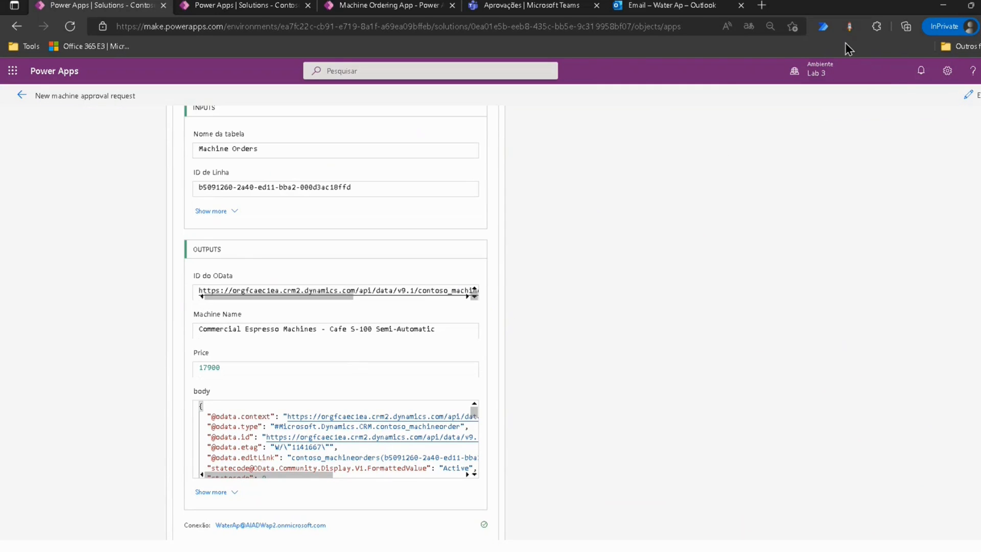
Step: Move the Machine Ordering App tab ahead of the flow run tab, then place the Contoso Coffee apps tab first and pin it
click(511, 7)
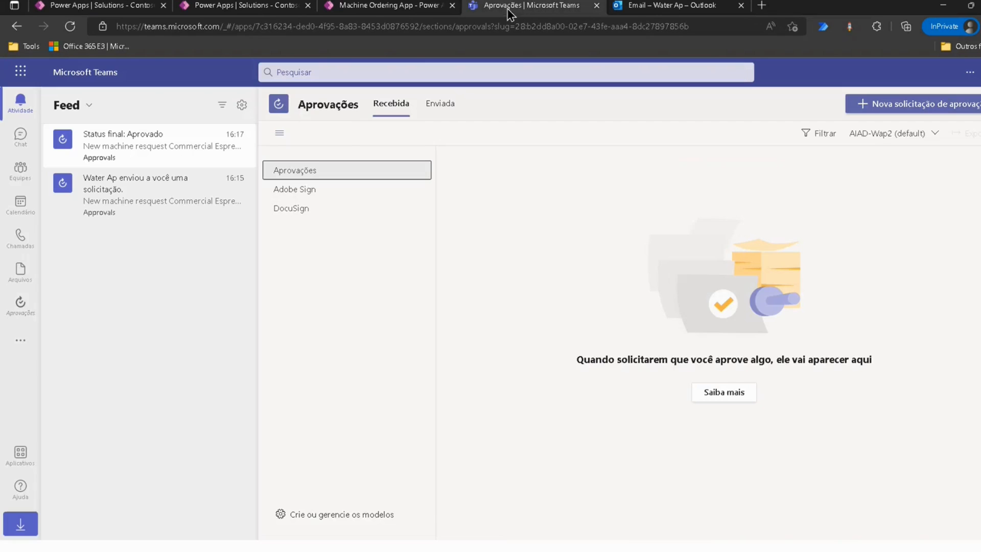
click(442, 7)
drag(420, 8, 246, 7)
click(259, 8)
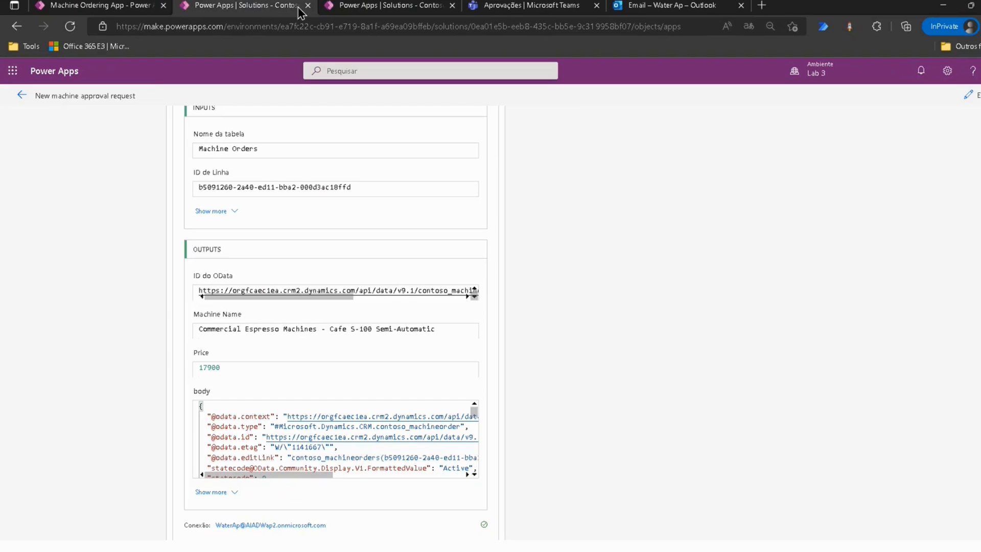
drag(352, 8, 81, 7)
right_click(82, 7)
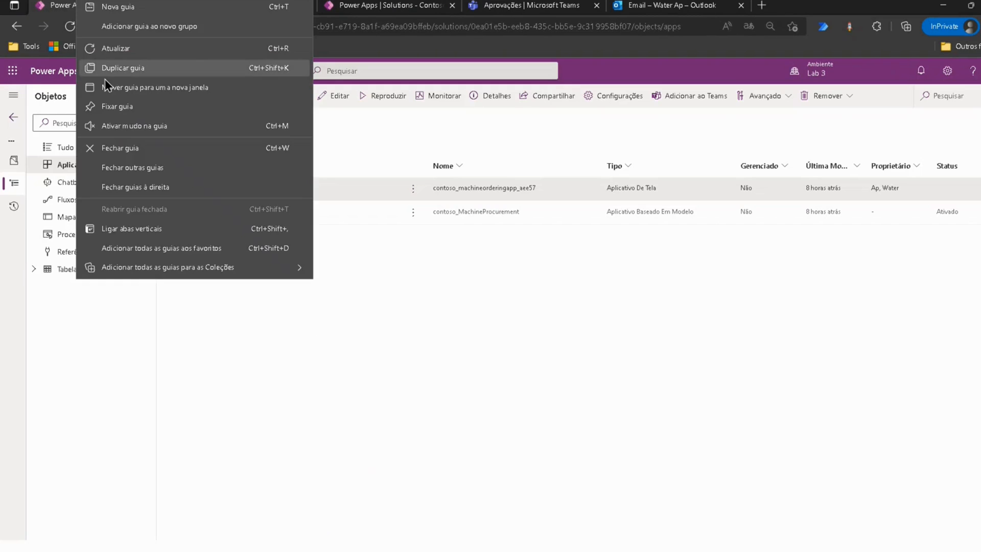
click(112, 108)
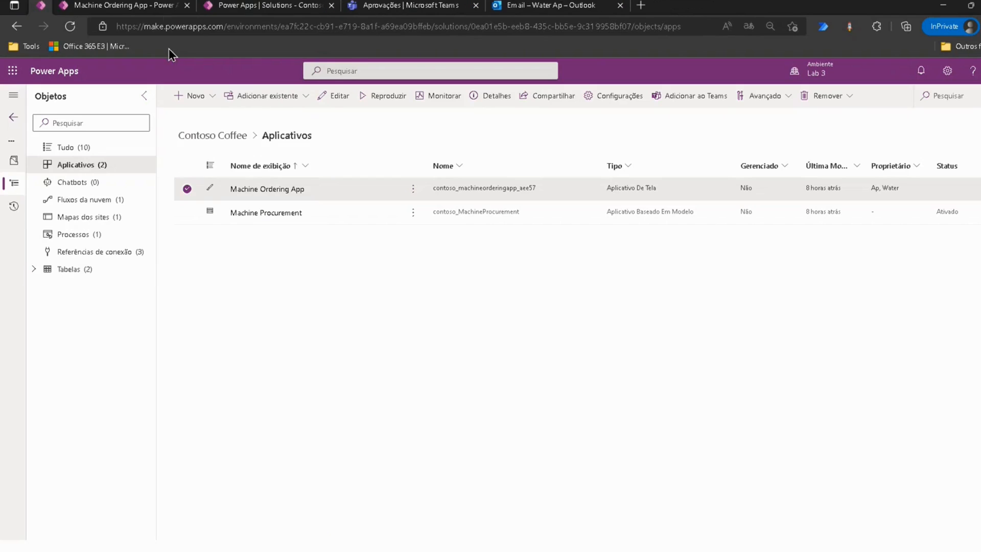
Step: Check the Machine Ordering App tab, then return to the Condition in the flow run
click(148, 9)
click(249, 11)
scroll(735, 260, up, 5)
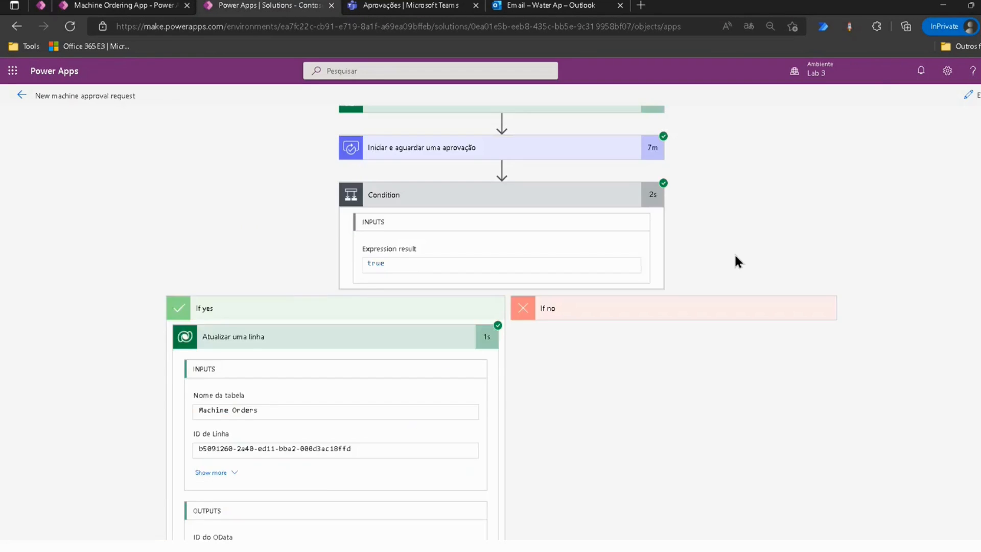
Step: Open the flow for editing, expand the If yes branch and collapse its Enviar um email (V2) action
scroll(763, 261, up, 1)
click(977, 99)
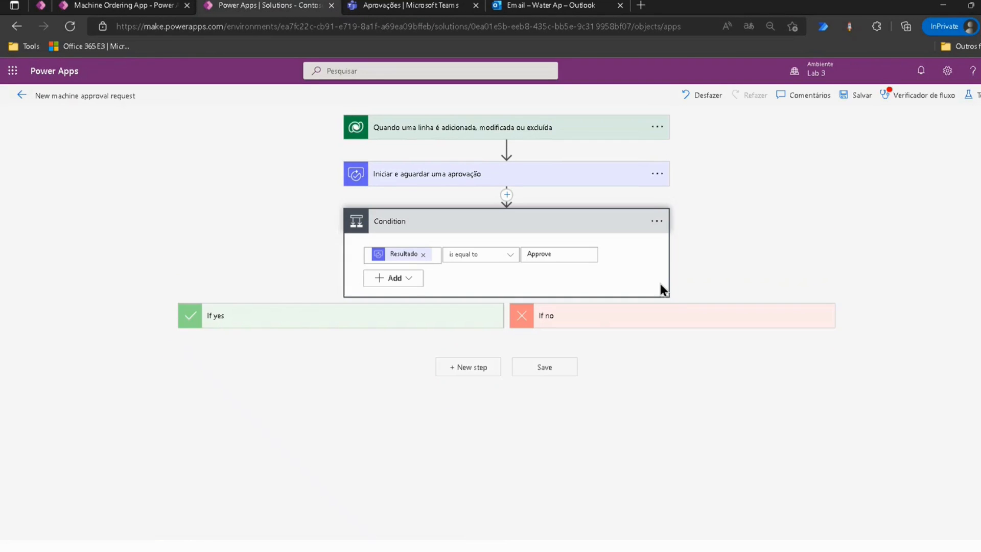
click(421, 322)
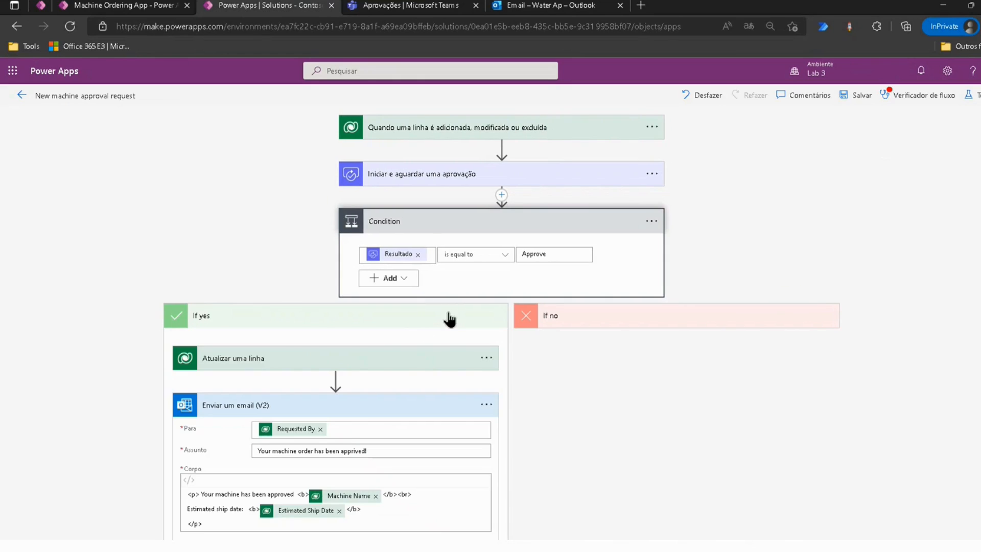
click(262, 407)
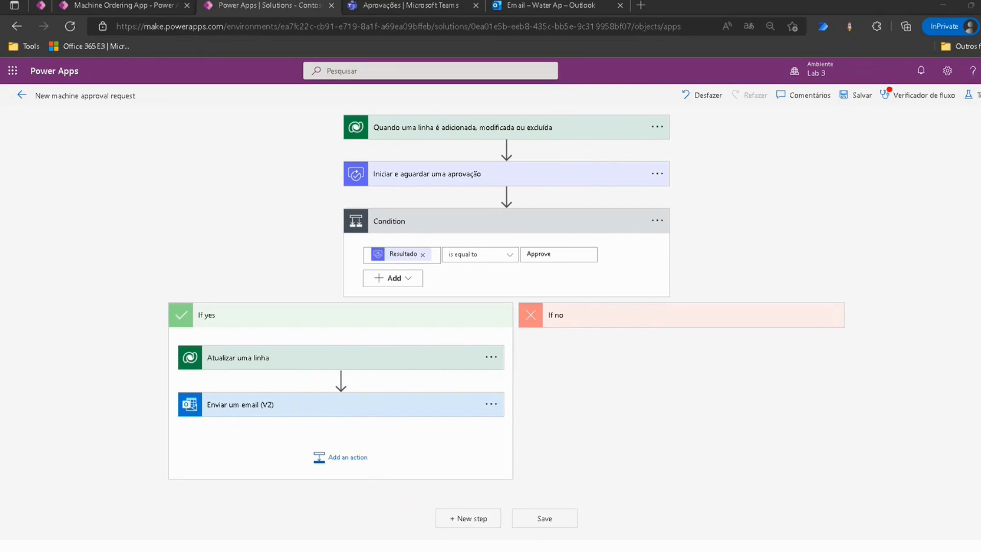
Step: Add the Microsoft Dataverse action Atualizar uma linha to the If no branch of the Condition
click(667, 322)
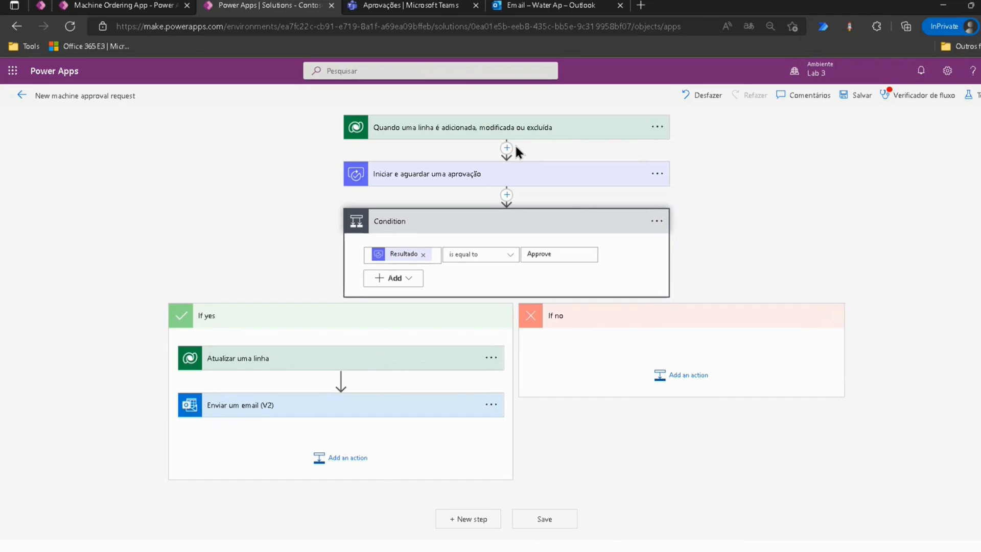
click(675, 383)
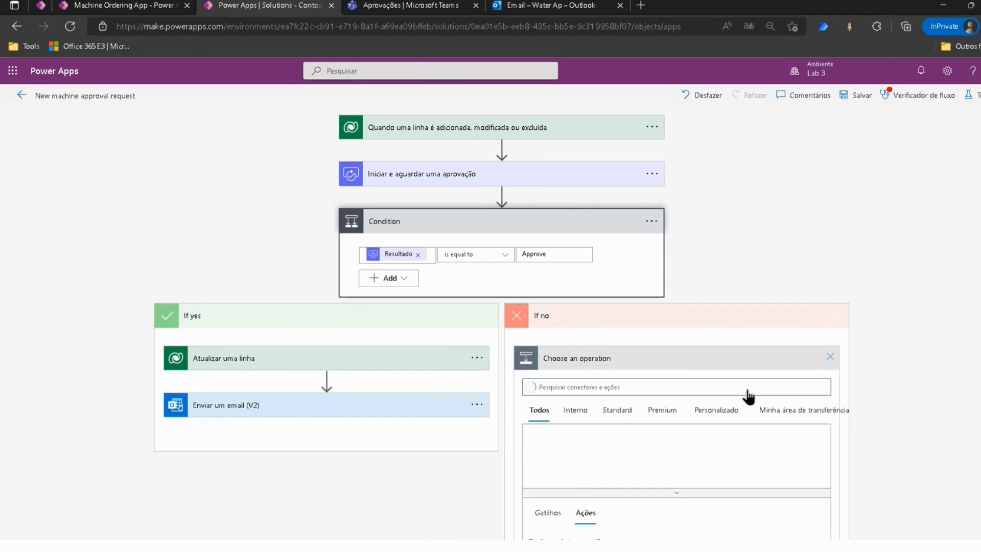
click(752, 452)
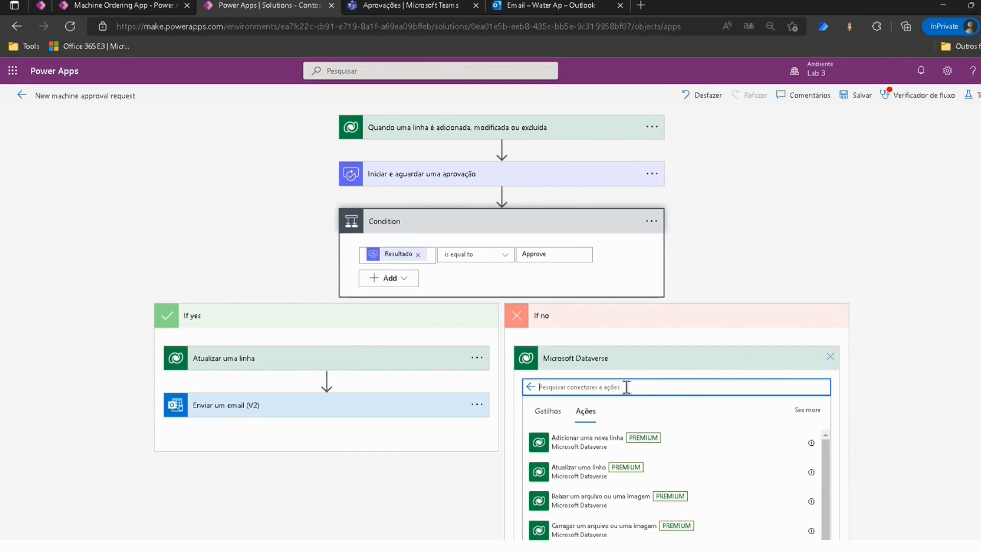
text(Atu)
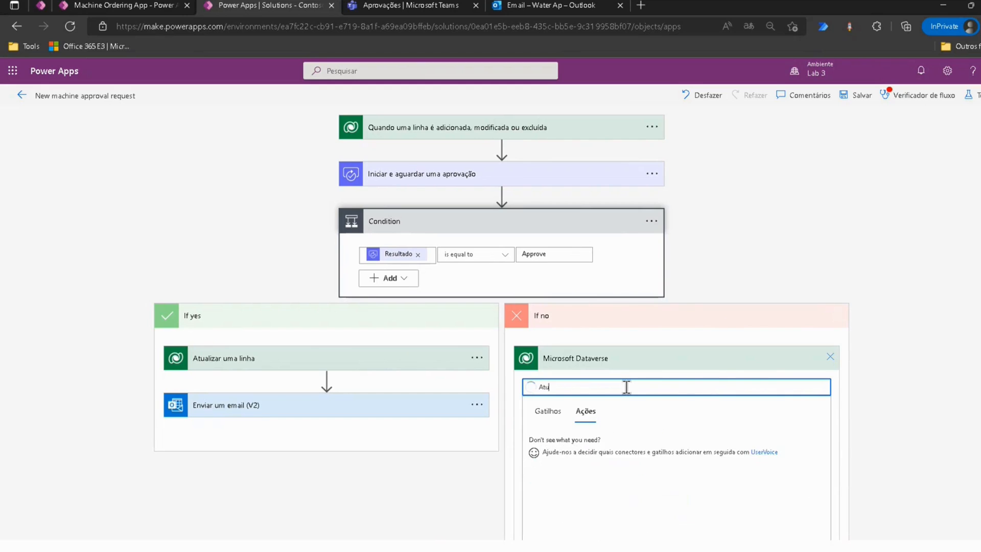
text(aliza)
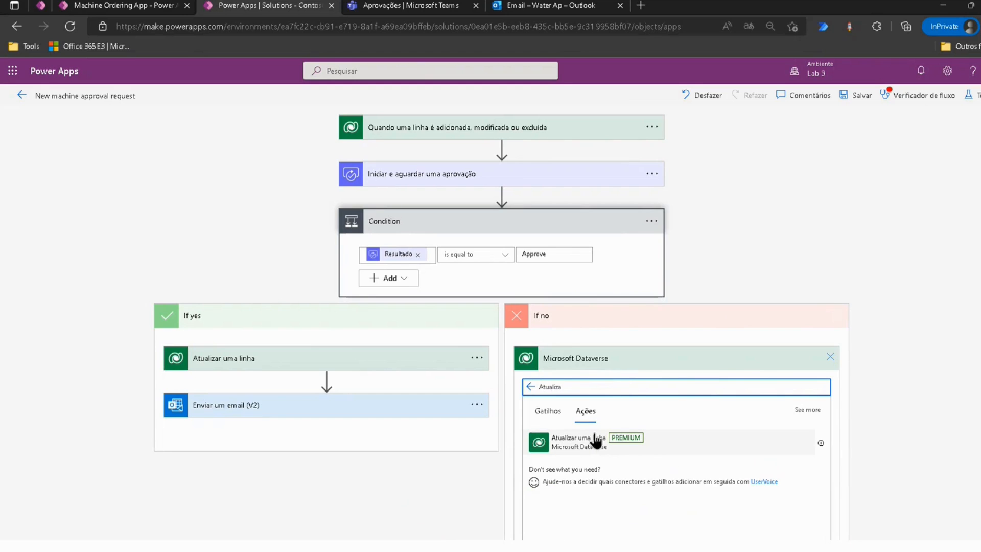
click(564, 447)
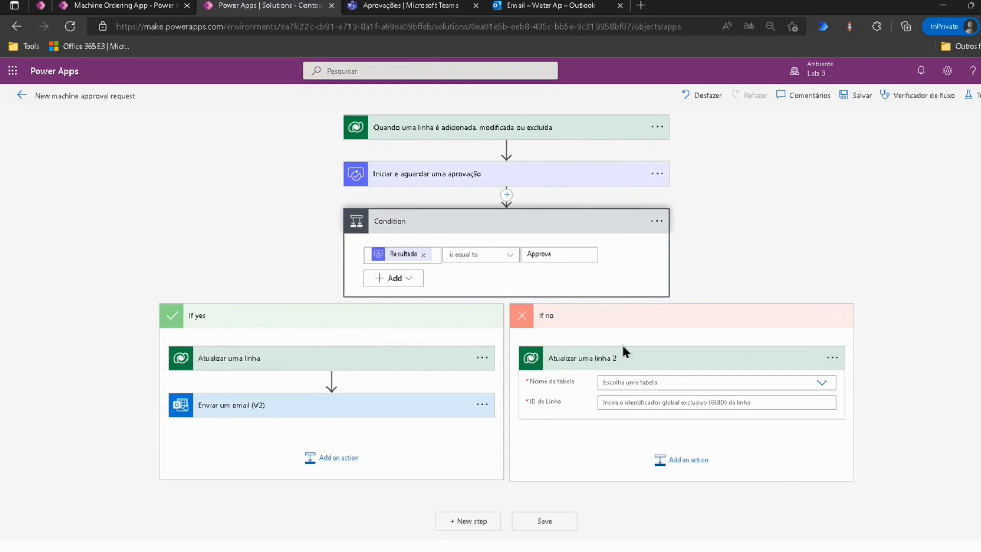
Step: Set the table name of Atualizar uma linha 2 to Machine Orders
click(641, 381)
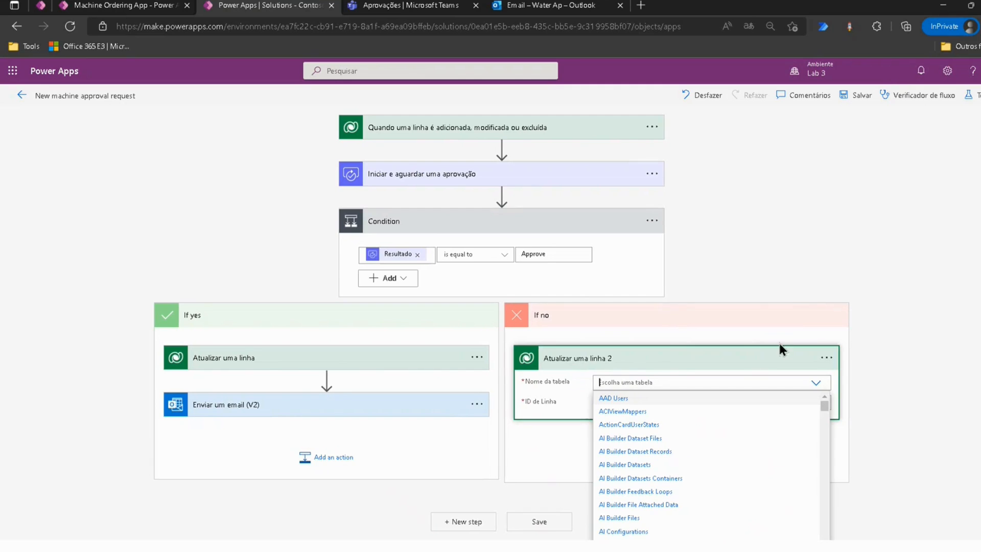
text(Ma)
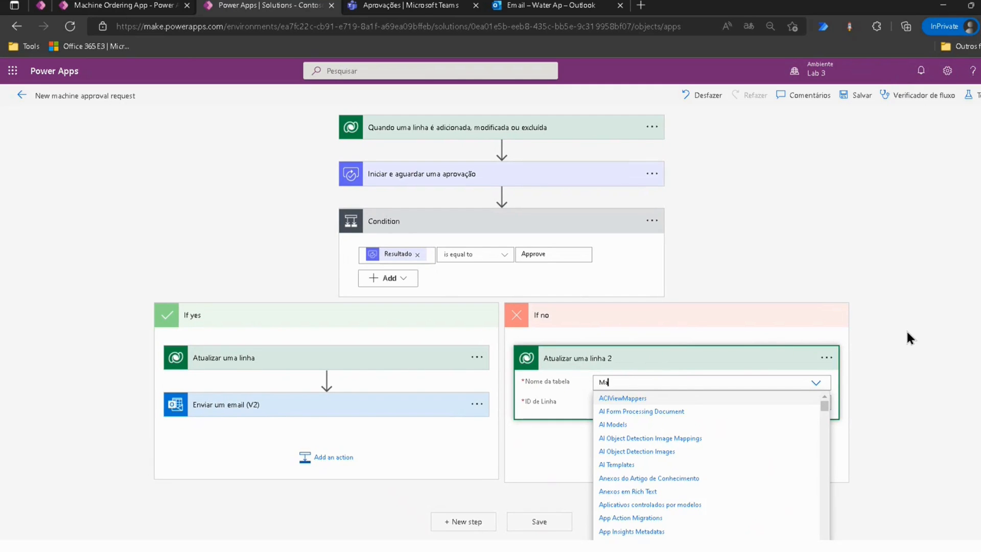
text(chin)
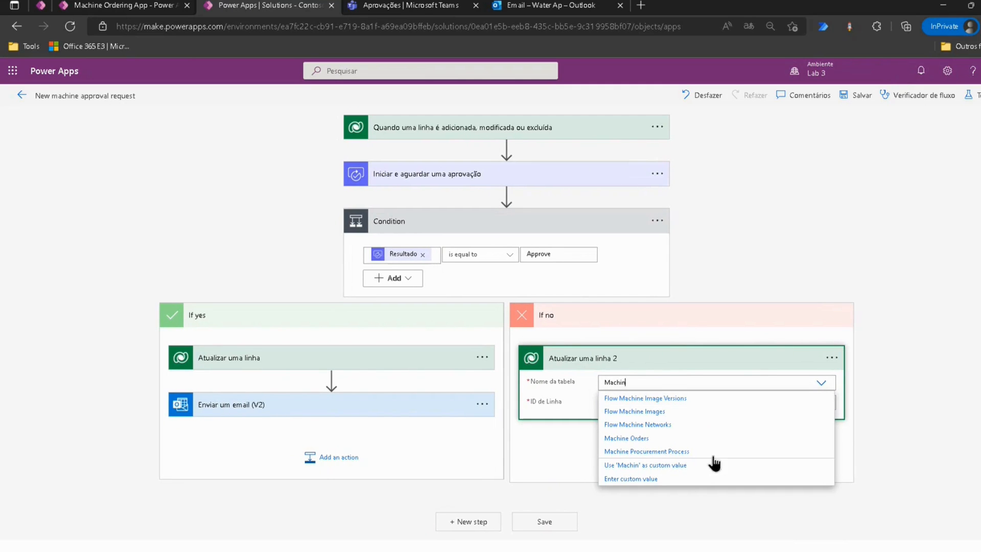
click(627, 443)
click(681, 401)
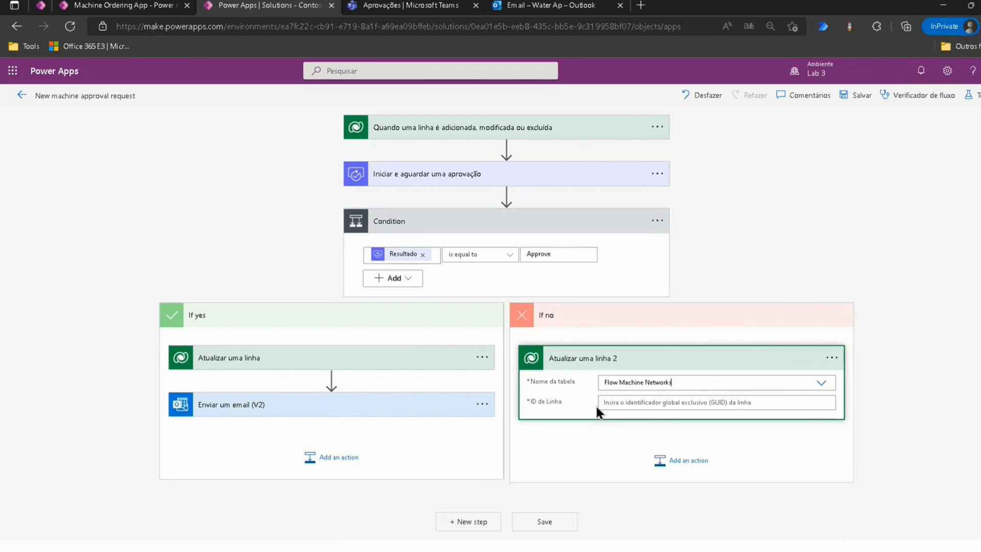
text(Machin)
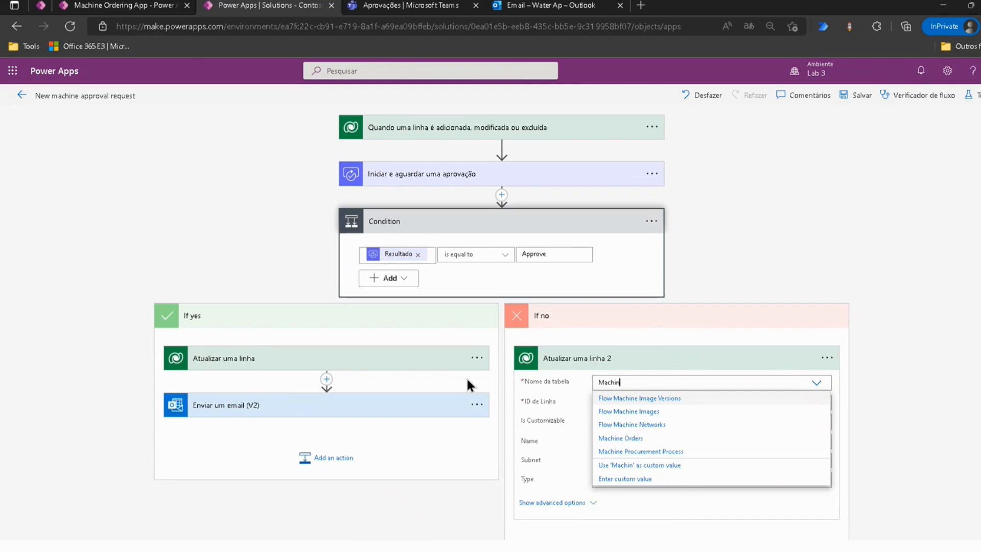
click(629, 448)
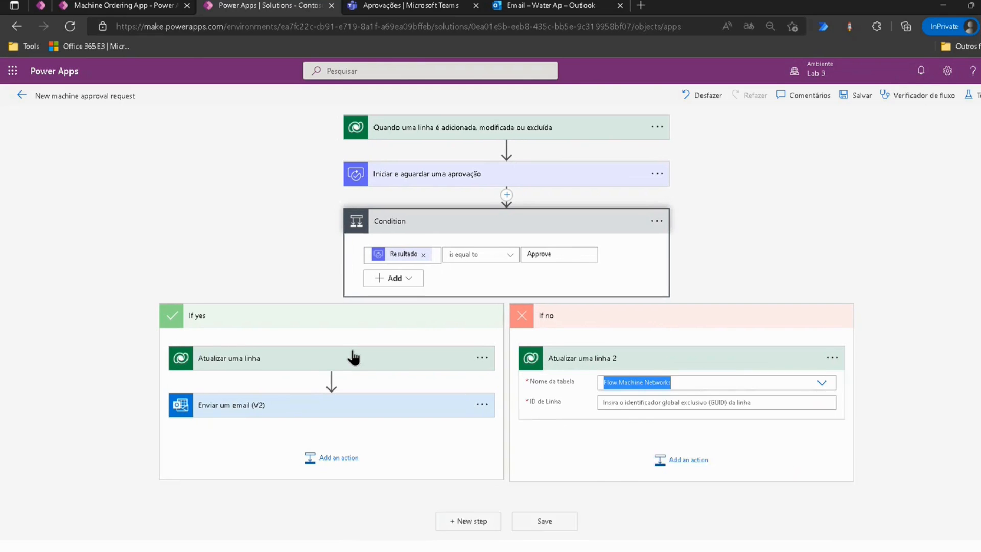
text(Machin)
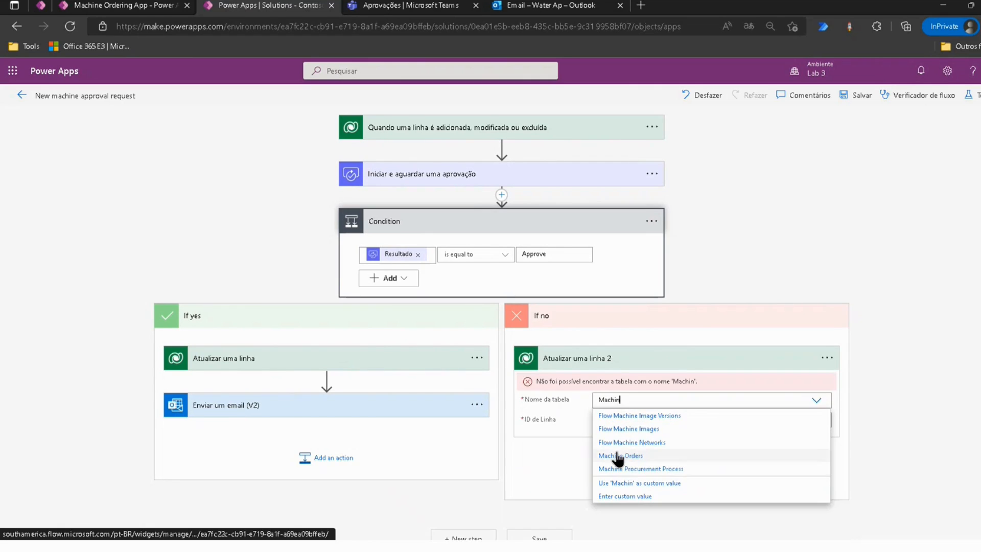
click(619, 456)
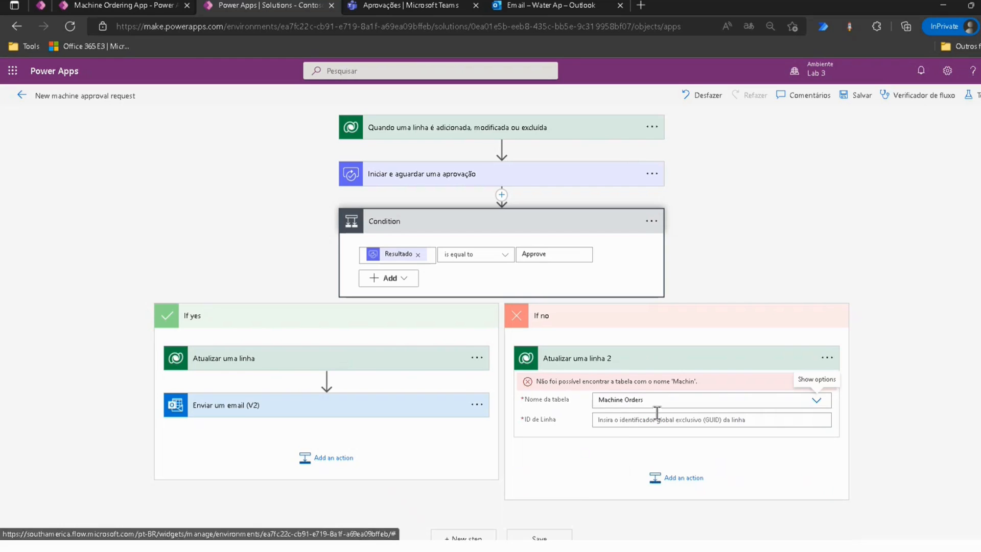
Step: Fill the row ID of Atualizar uma linha 2 with the trigger's Machine Order dynamic content
click(623, 418)
scroll(842, 406, down, 3)
click(865, 332)
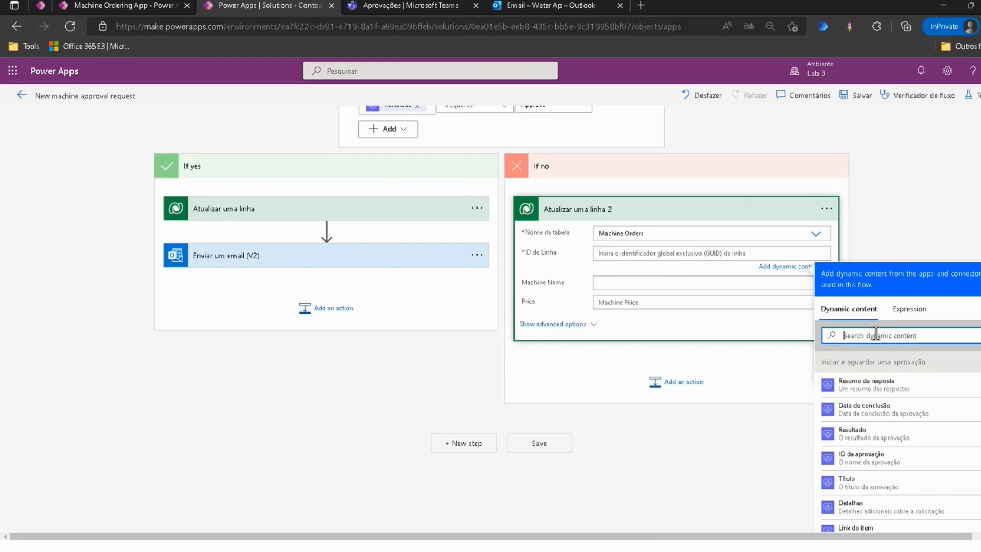
text(Machine)
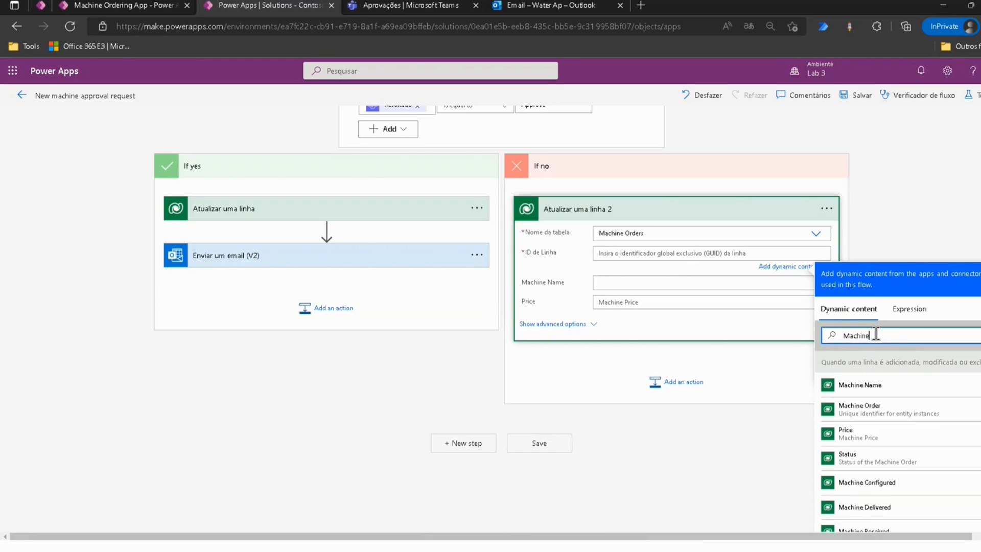
click(820, 406)
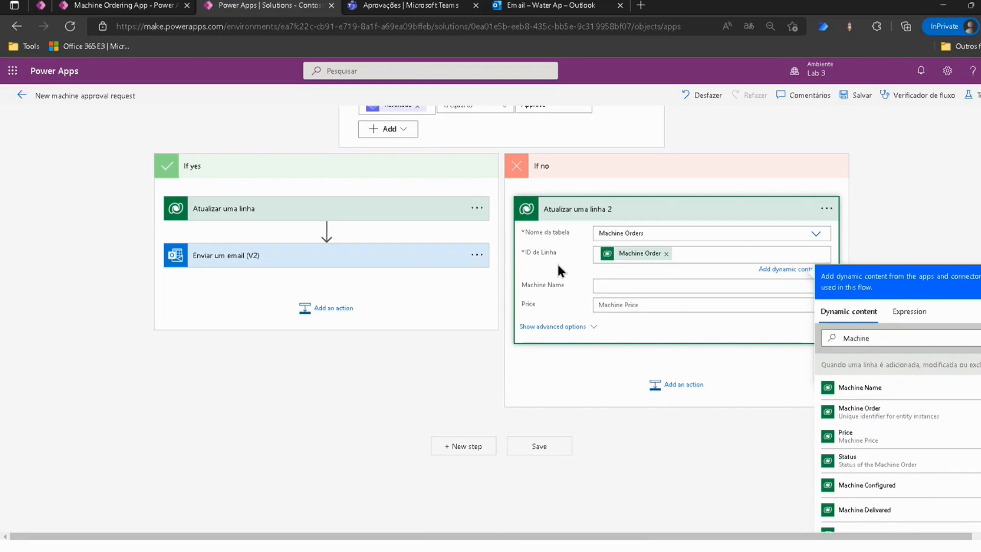
Step: Show the advanced options of Atualizar uma linha 2, set Approval Status to Reject and collapse the action
scroll(553, 276, up, 2)
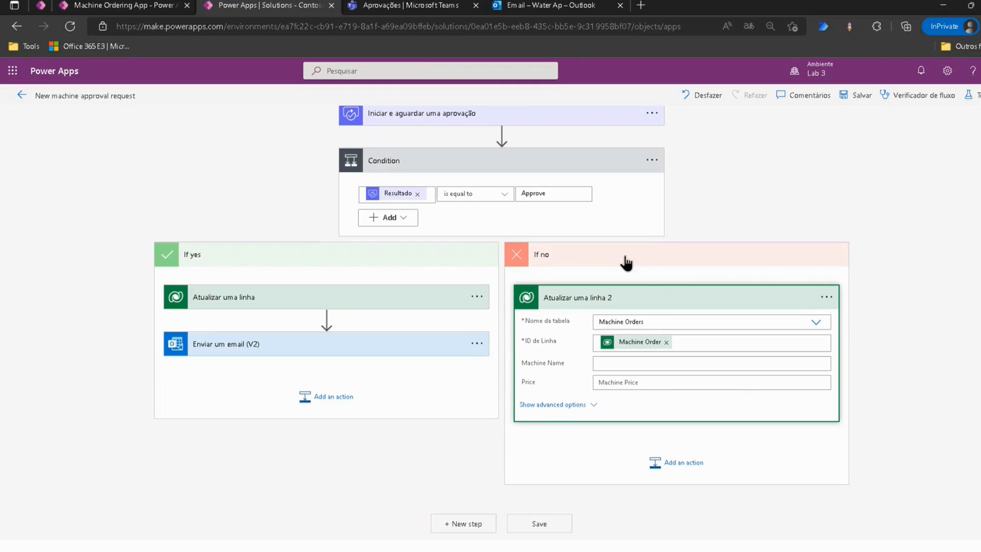
click(567, 413)
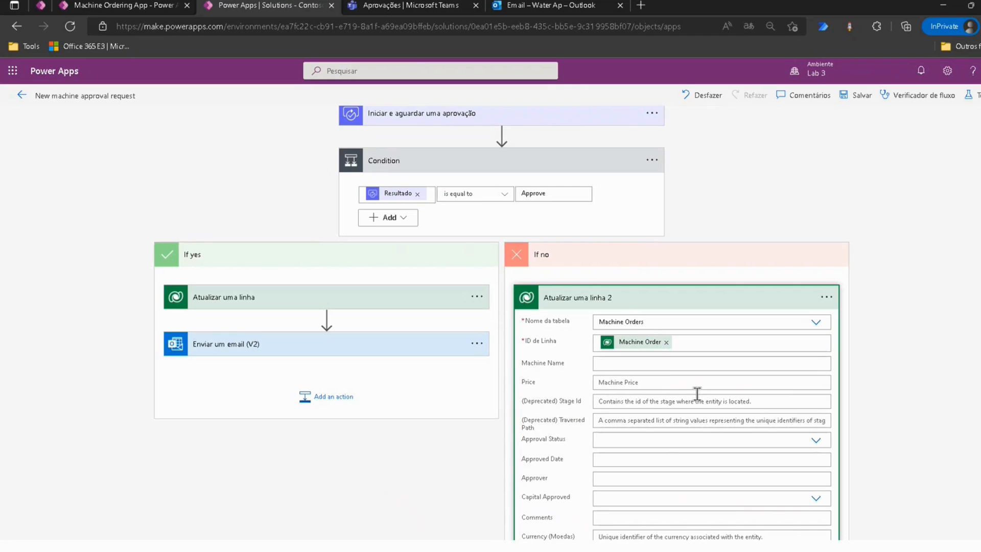
click(707, 440)
click(816, 440)
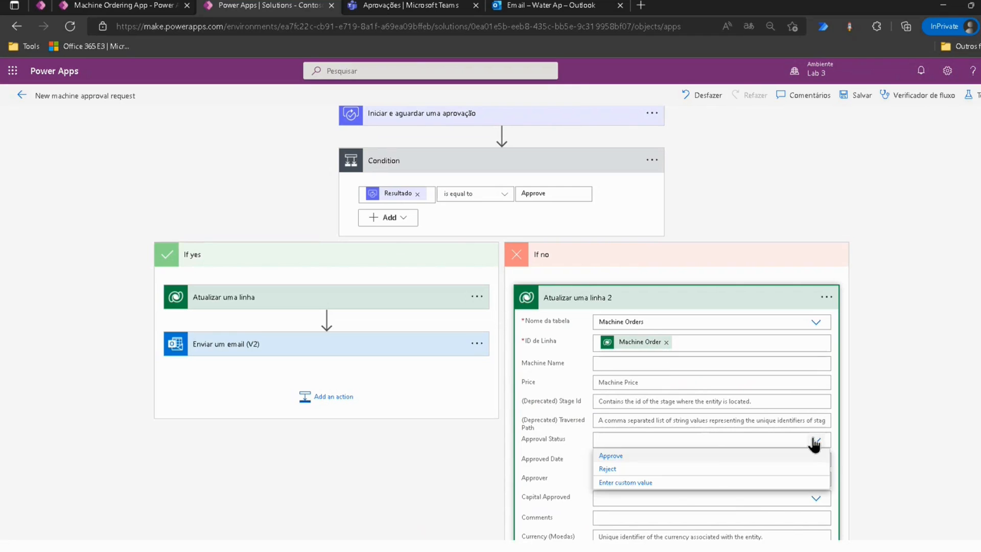
click(606, 470)
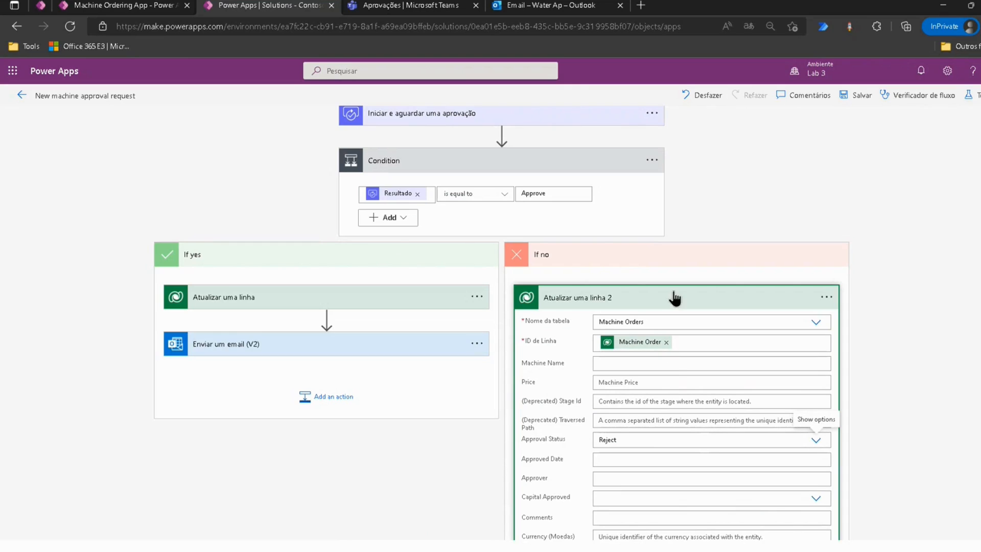
click(655, 298)
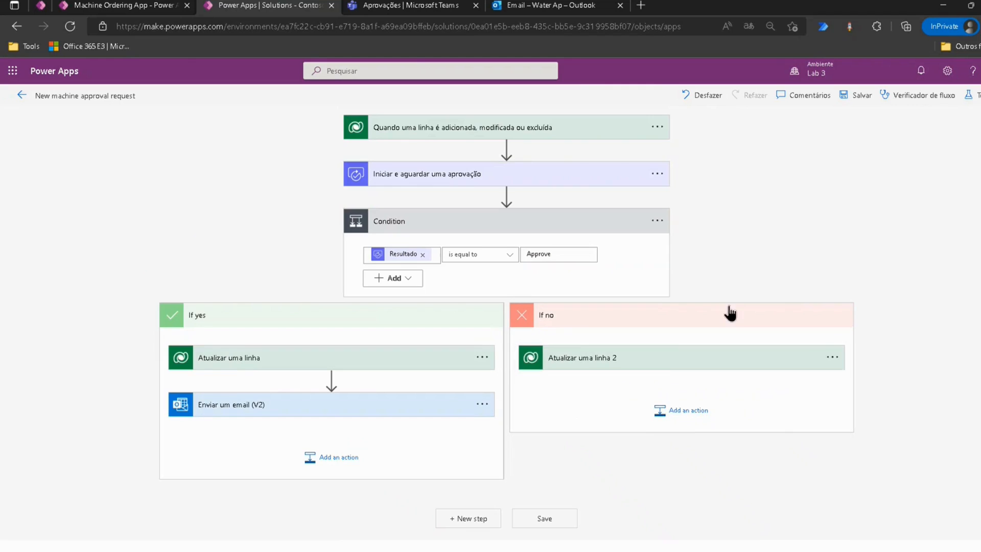
Step: Add the Office 365 Outlook action Enviar um email (V2) after Atualizar uma linha 2 in the If no branch
click(692, 415)
scroll(671, 422, down, 3)
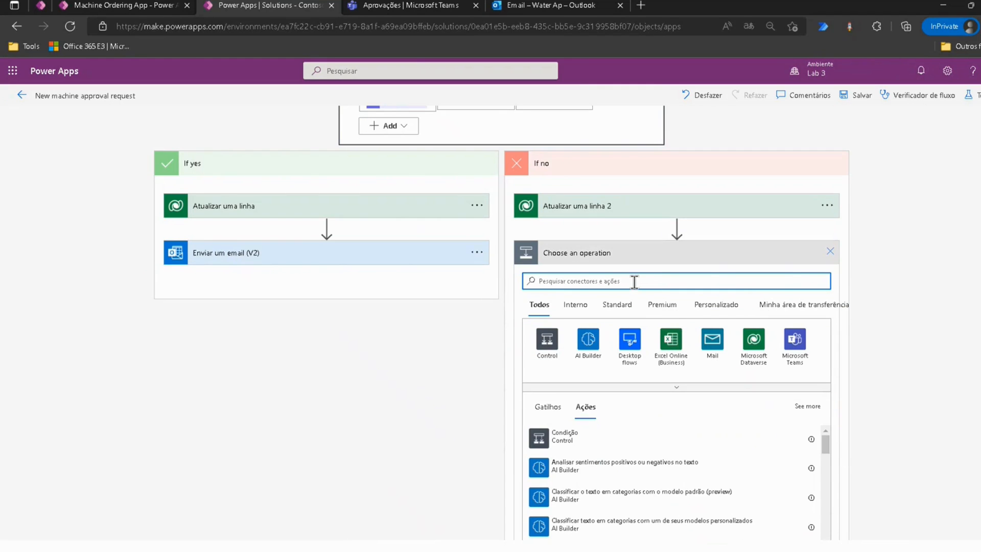
text(outloo)
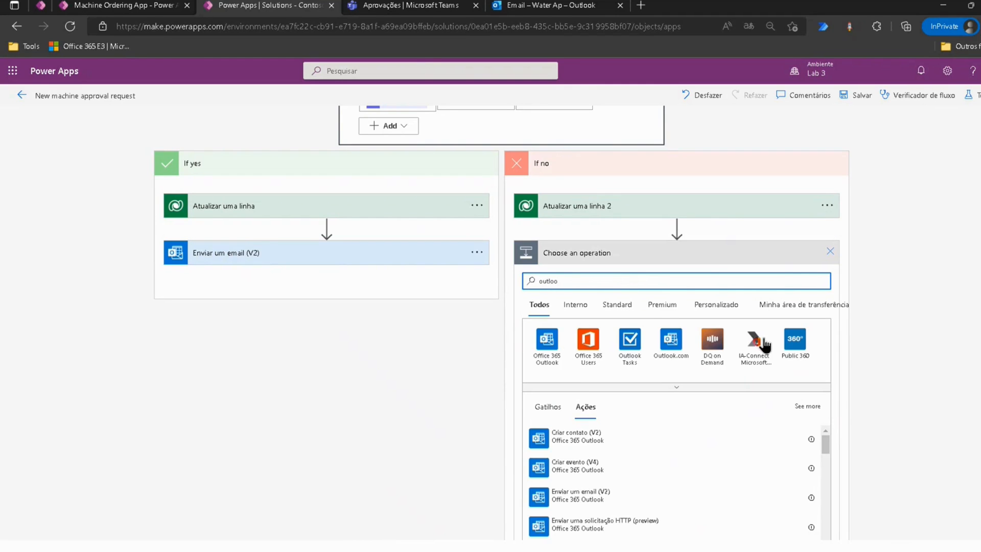
click(560, 352)
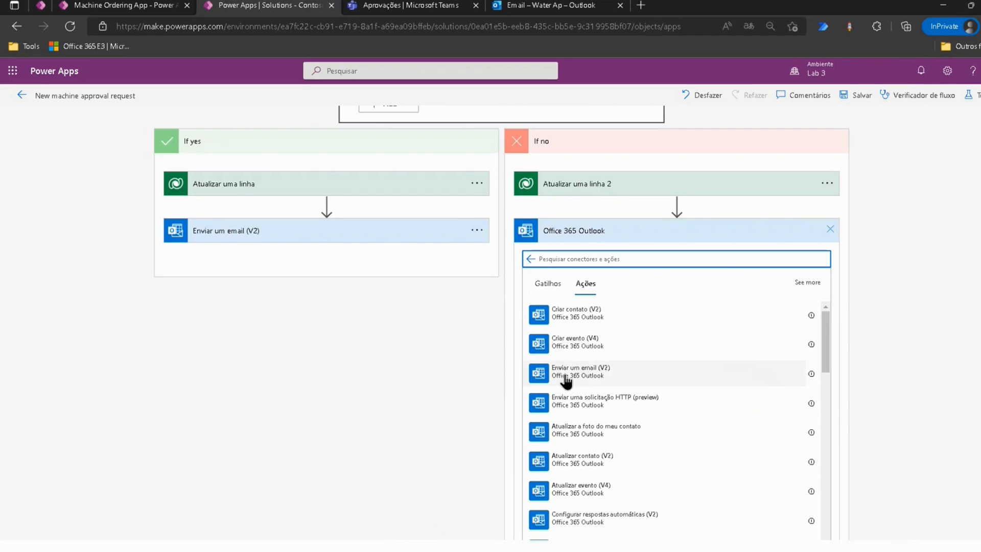
click(579, 375)
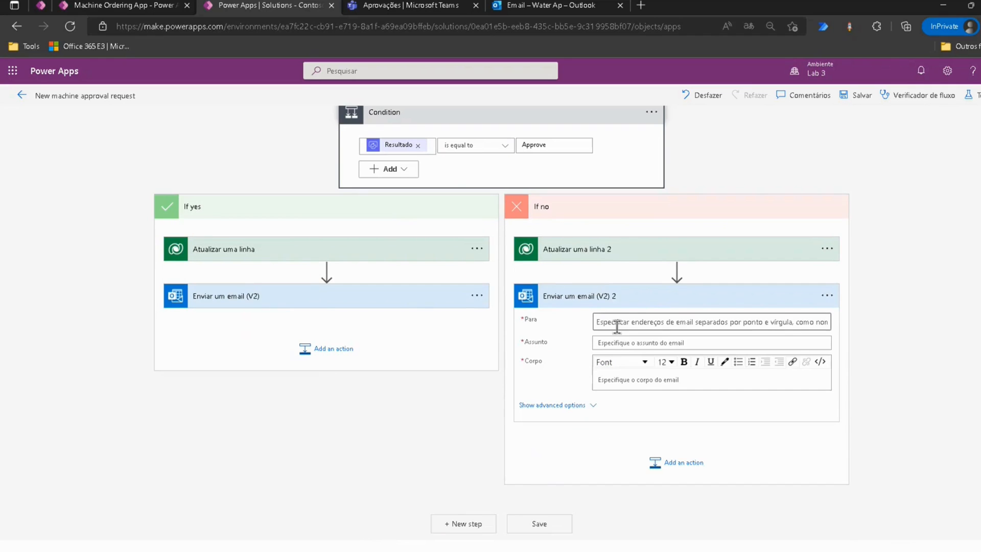
Step: Set the Para field of Enviar um email (V2) 2 to the trigger's Requested By dynamic content
click(825, 375)
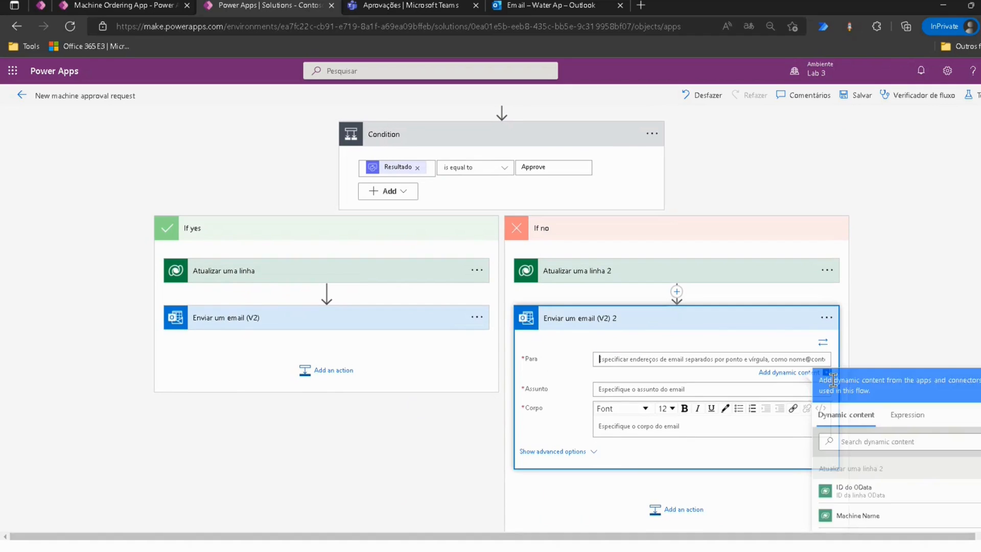
click(870, 441)
scroll(903, 392, down, 2)
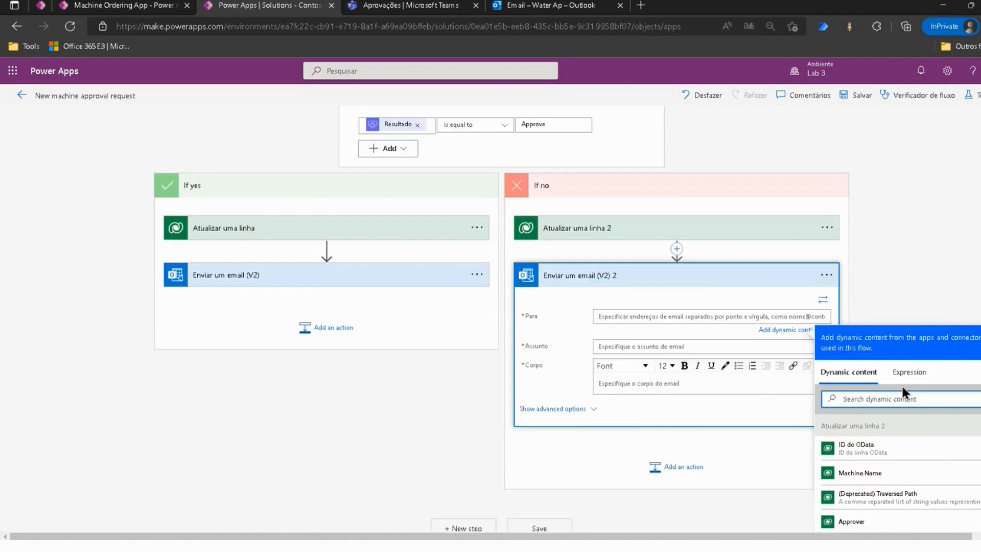
text(Reque)
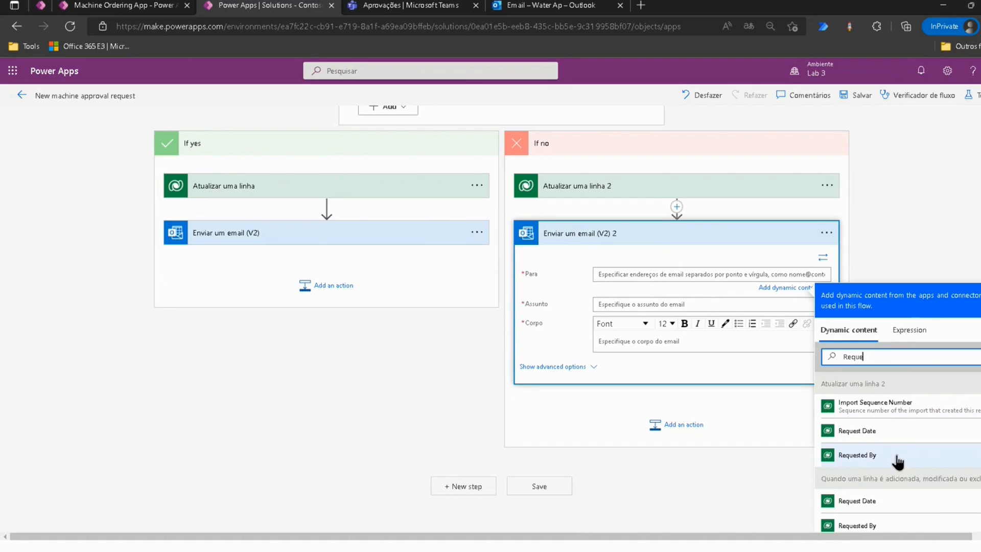
scroll(884, 439, down, 1)
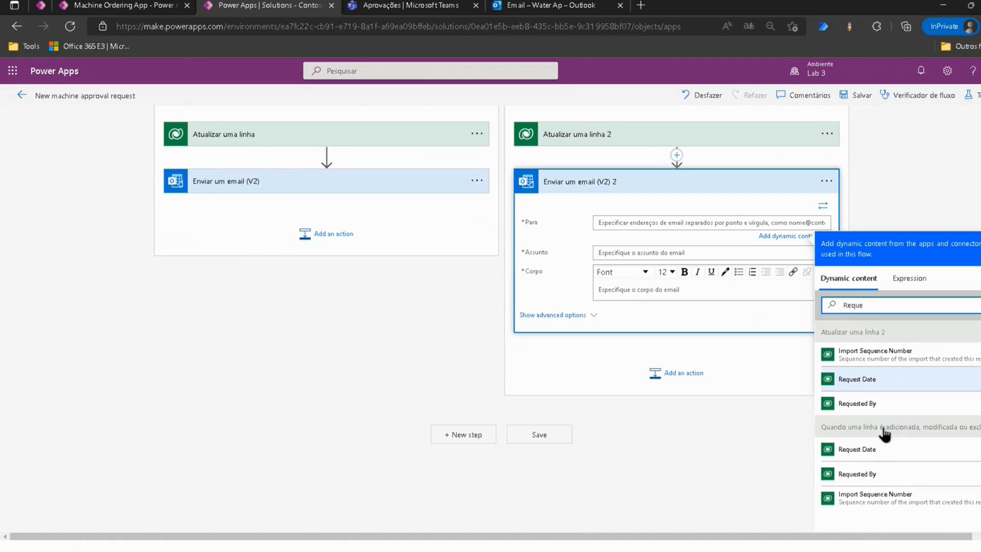
click(858, 474)
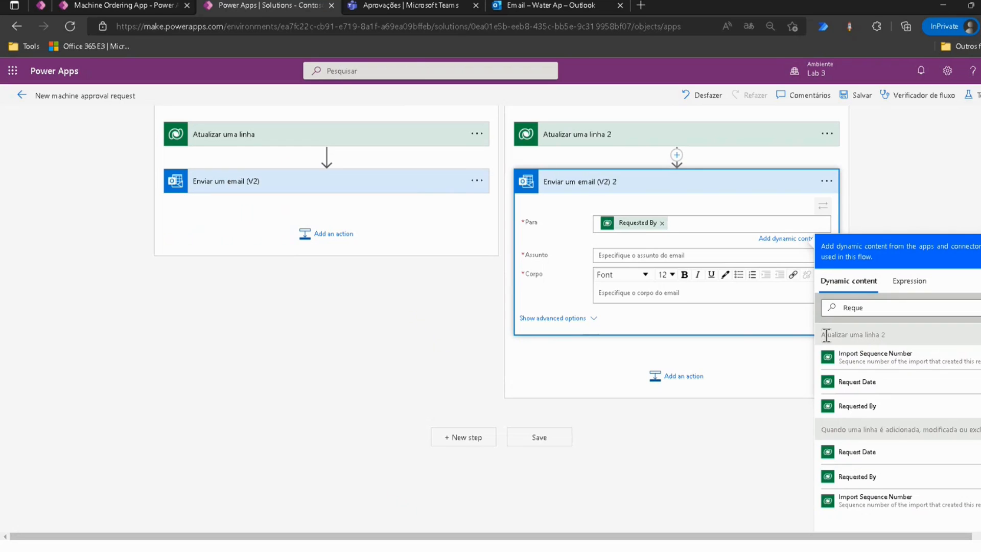
scroll(838, 337, up, 2)
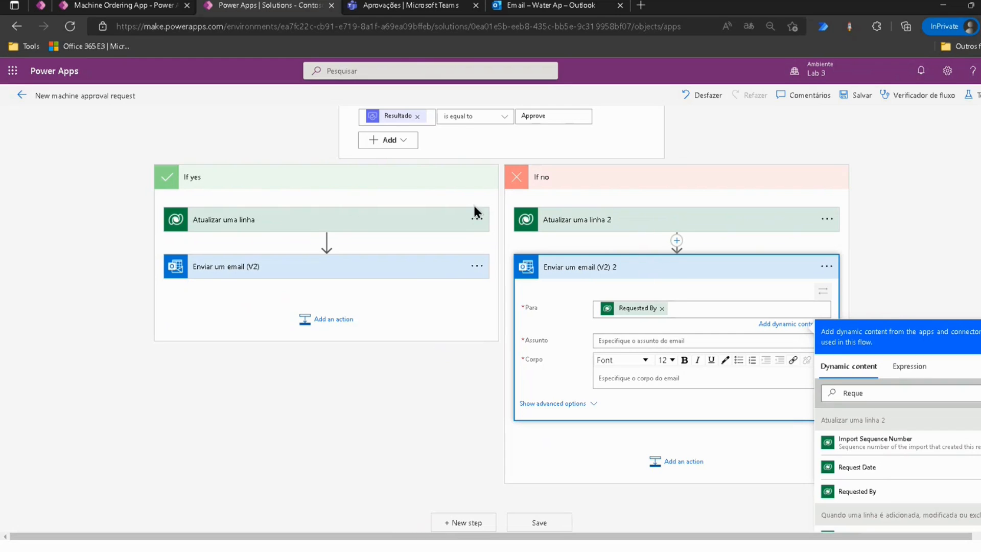
Step: Set the subject of Enviar um email (V2) 2 to "Your machine was not approved"
scroll(840, 417, down, 2)
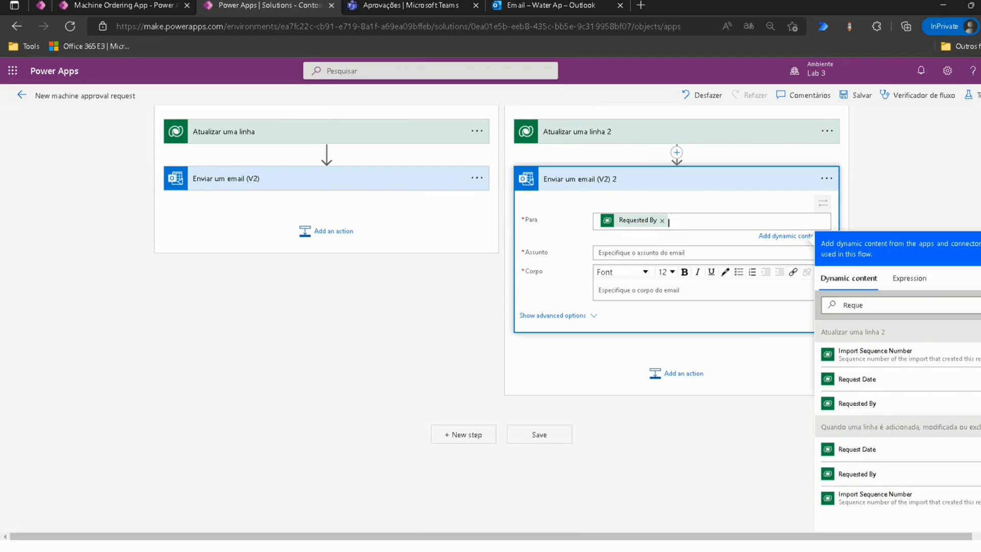
scroll(513, 299, up, 5)
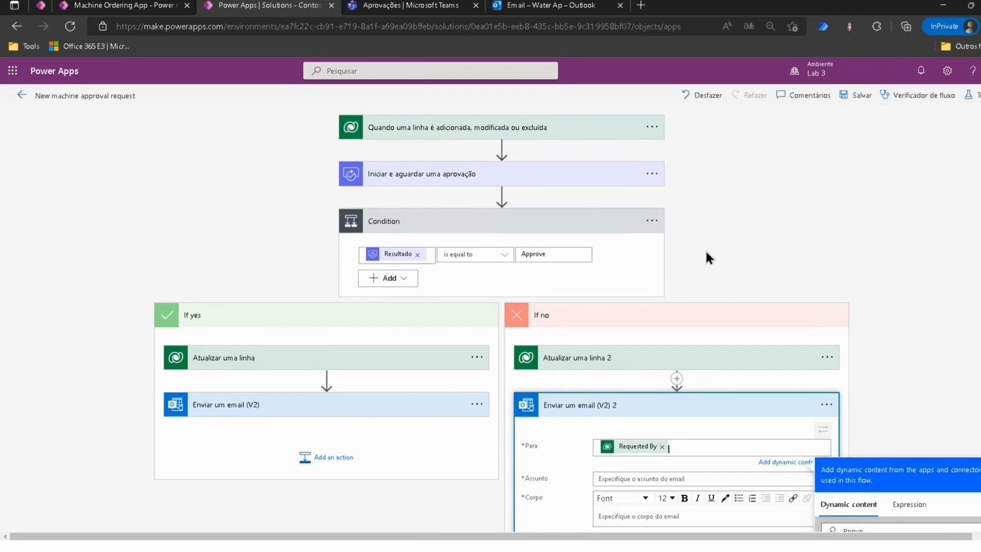
scroll(883, 269, down, 3)
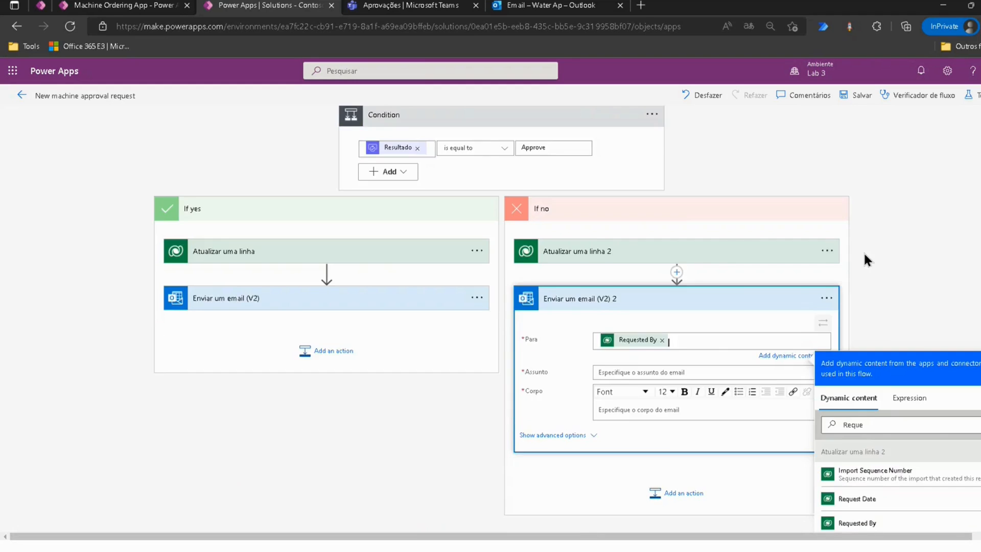
scroll(846, 278, down, 1)
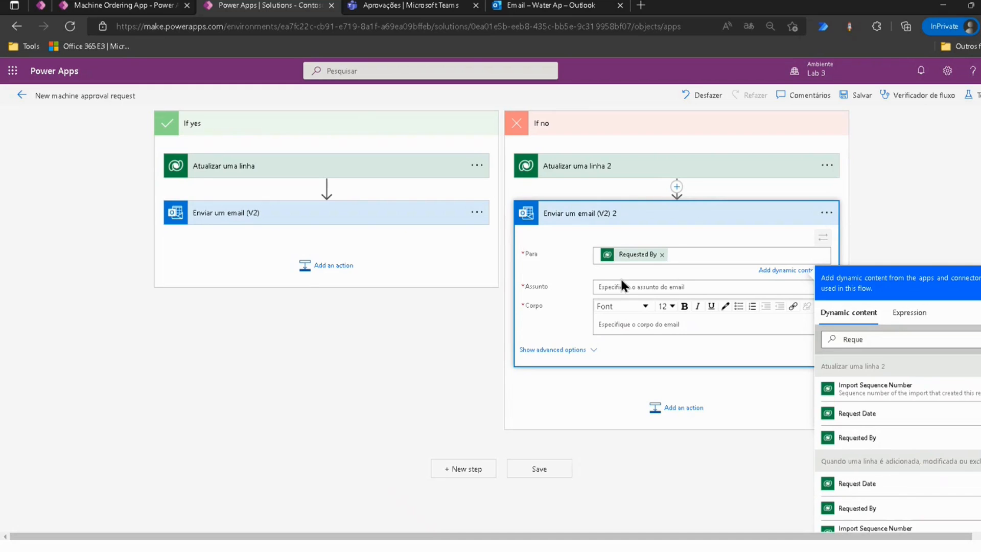
click(680, 287)
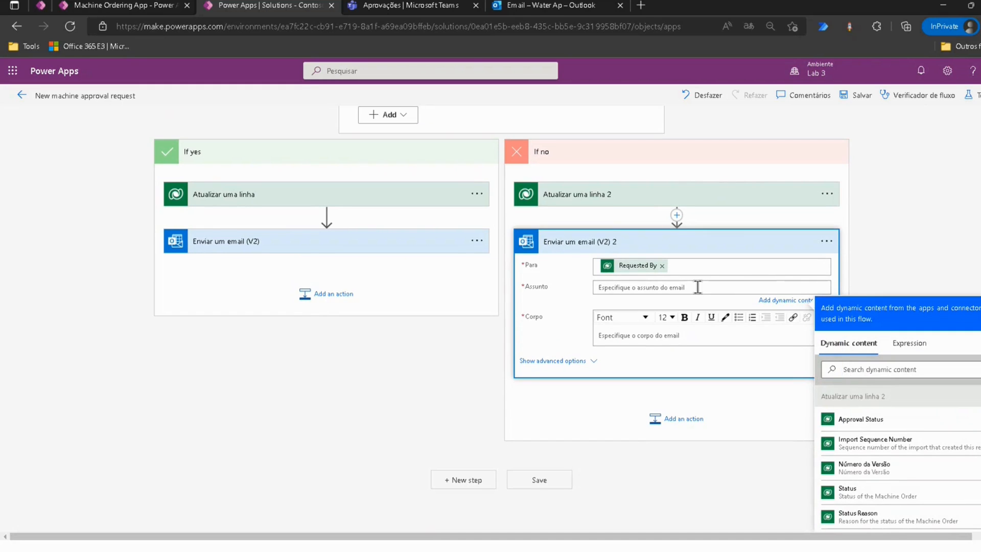
text(Your)
text(machine was not approved)
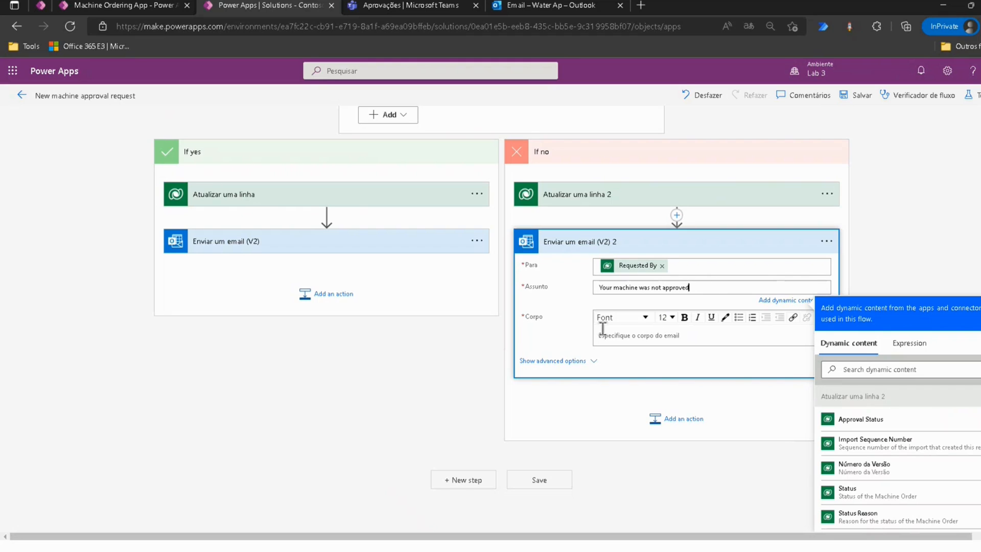
click(561, 296)
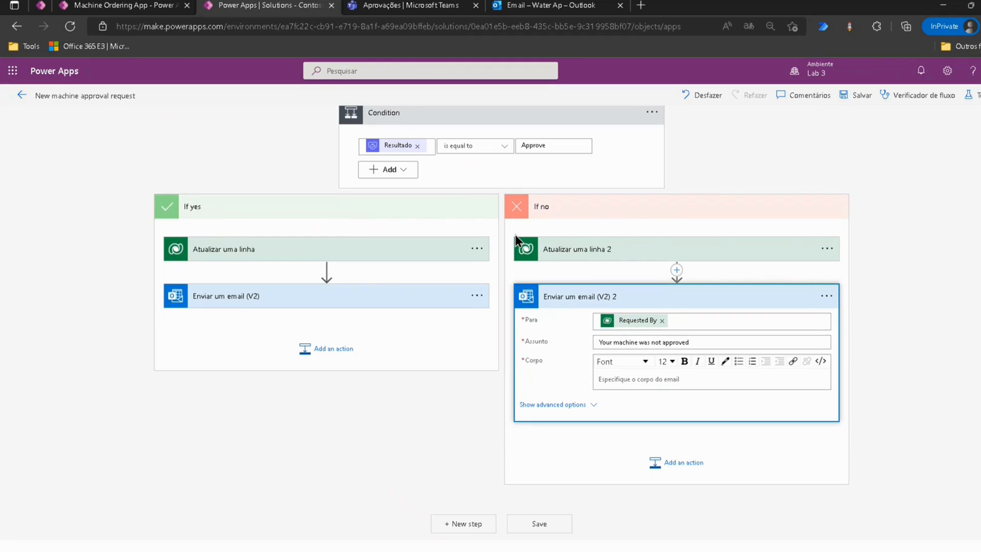
Step: Write the email body as "Sorry, your request for [Machine Name] was NOT APPROVED.", using the trigger's Machine Name dynamic content
click(634, 376)
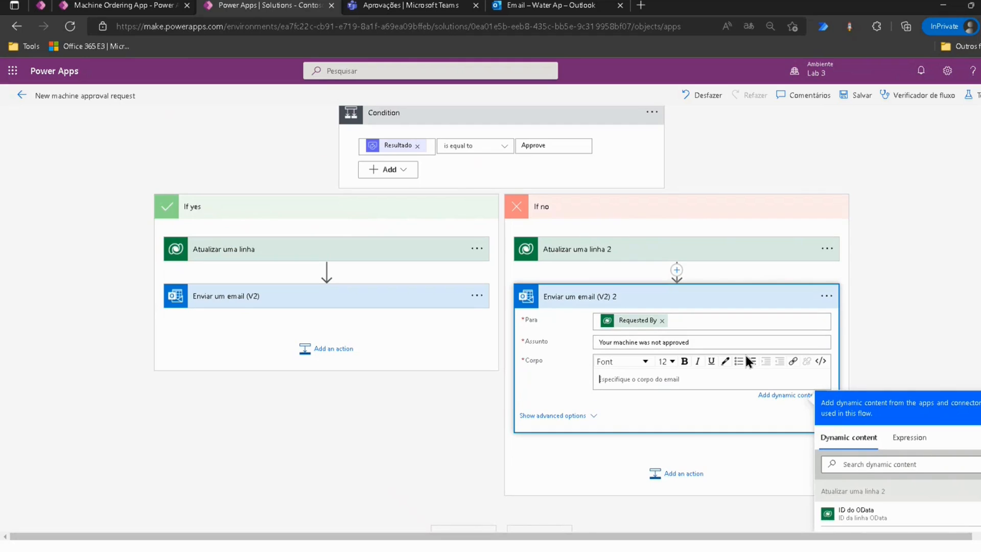
text(Sorry, your request for)
click(877, 458)
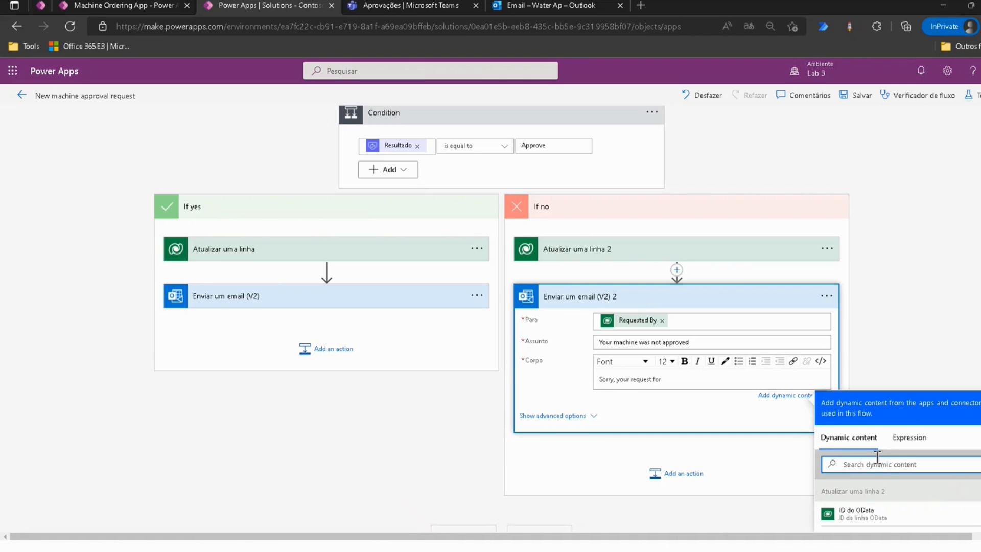
text(Machin)
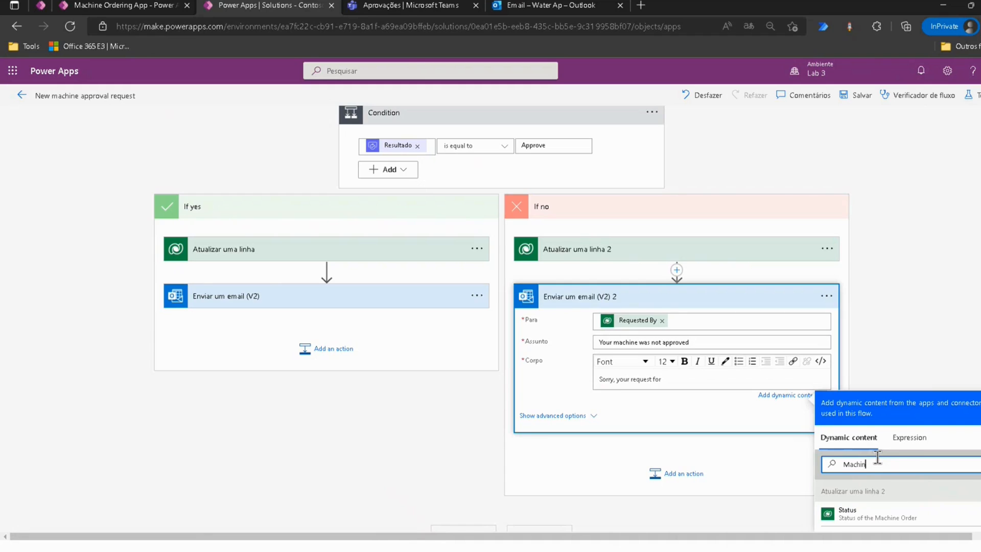
scroll(835, 410, down, 3)
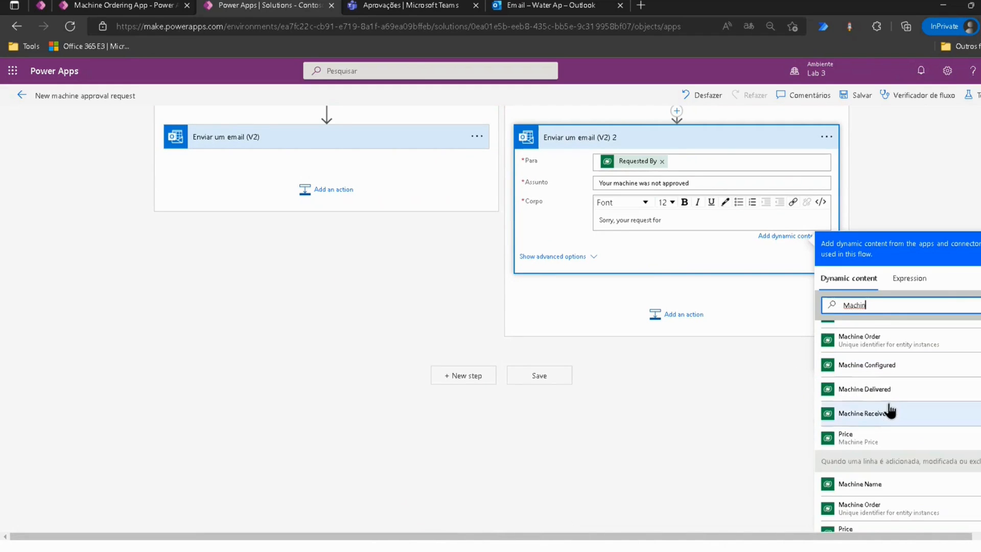
scroll(890, 410, down, 1)
click(856, 443)
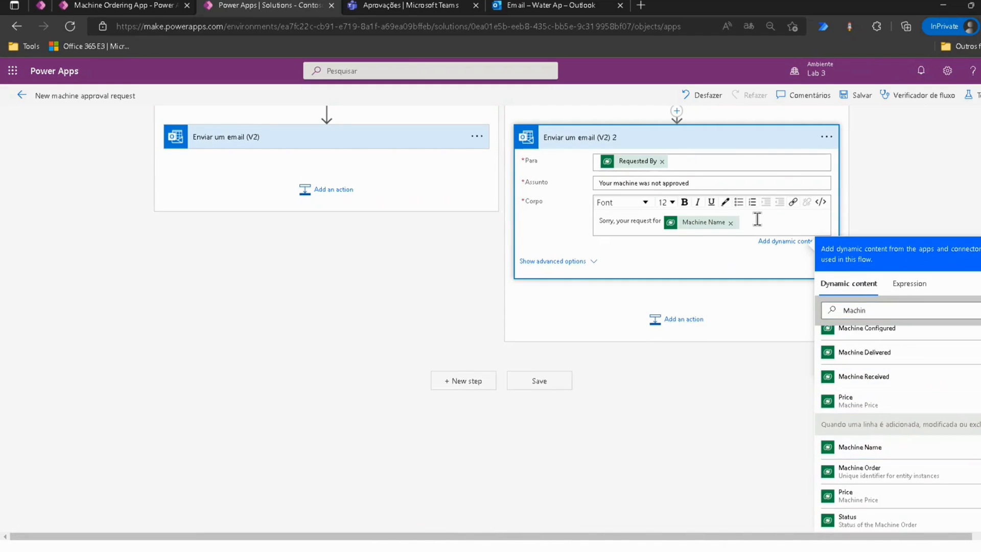
text(was NOT APPROVED.)
Step: Add the approval's Resumo da resposta dynamic content on a new line of the rejection email body
key(Return)
scroll(783, 220, down, 1)
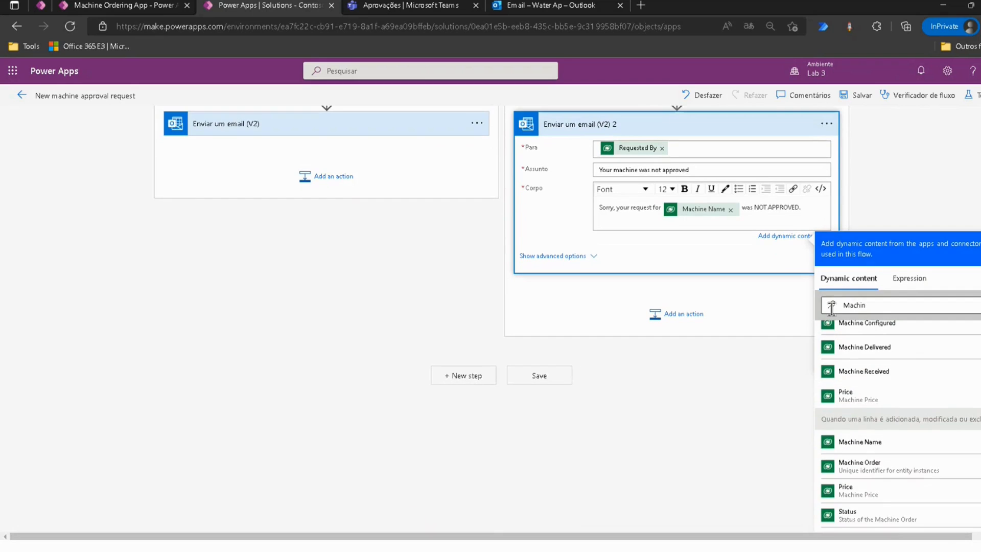
drag(876, 307, 741, 288)
key(BackSpace)
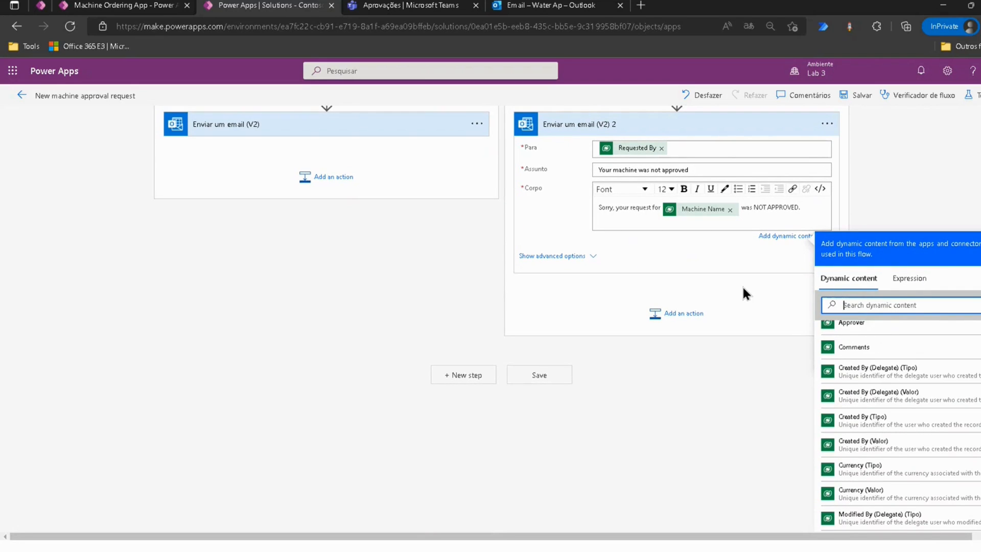
scroll(936, 366, down, 4)
scroll(941, 361, up, 5)
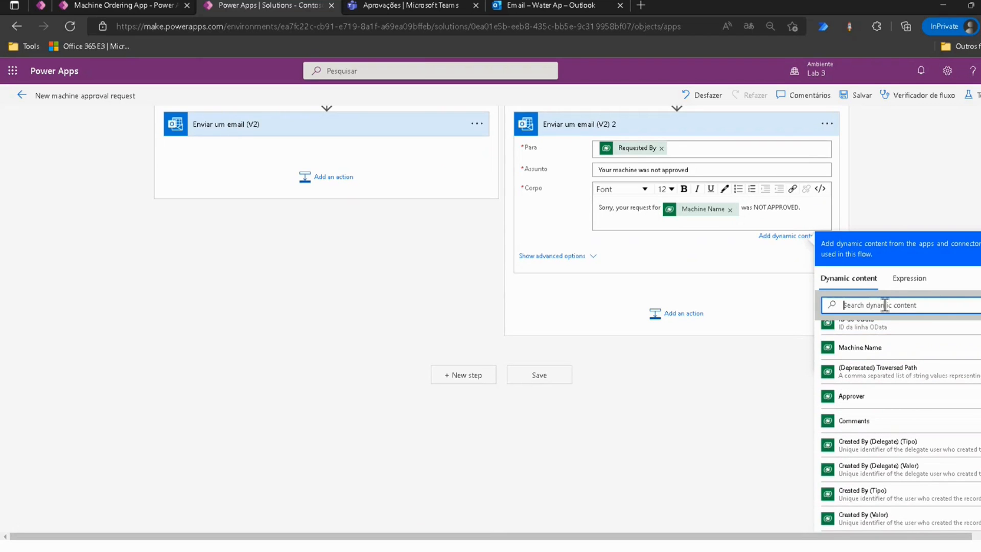
text(RESPOS)
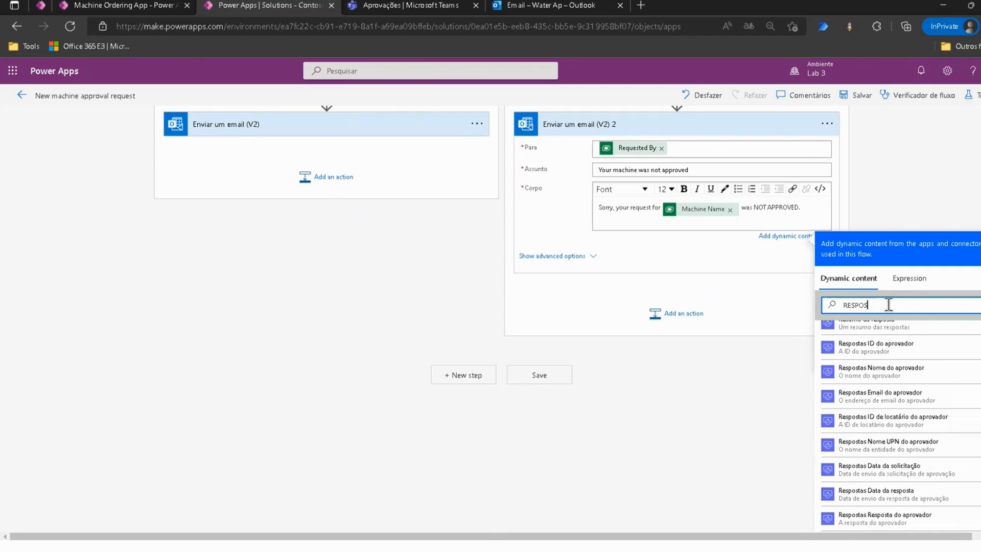
scroll(903, 341, up, 1)
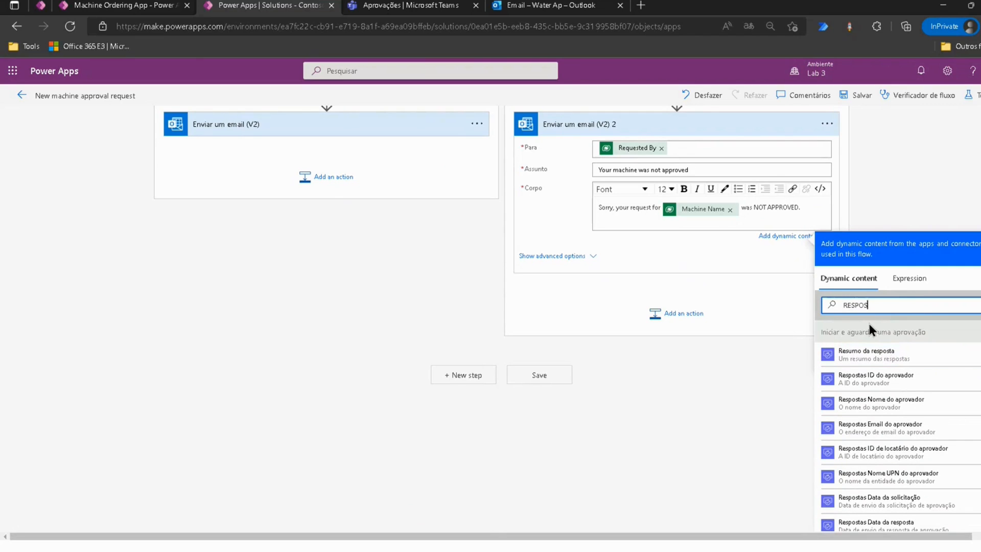
click(869, 354)
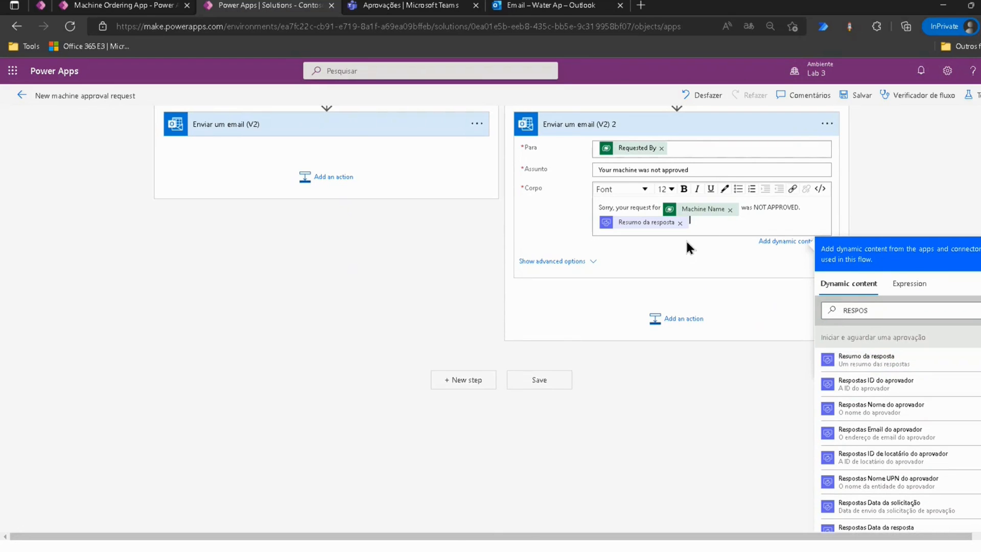
click(688, 238)
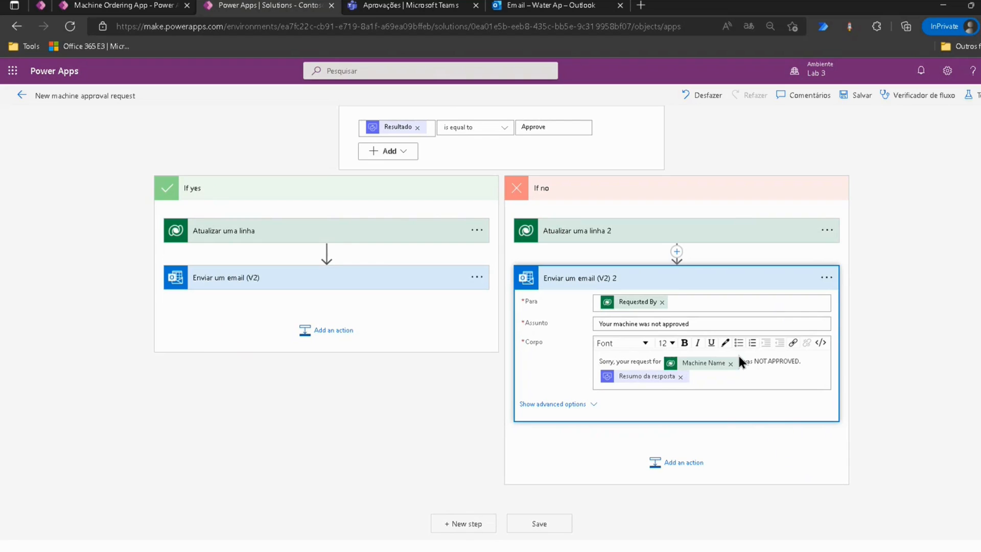
Step: Save the flow with the rejection email action collapsed and start a manual test
click(685, 276)
click(855, 95)
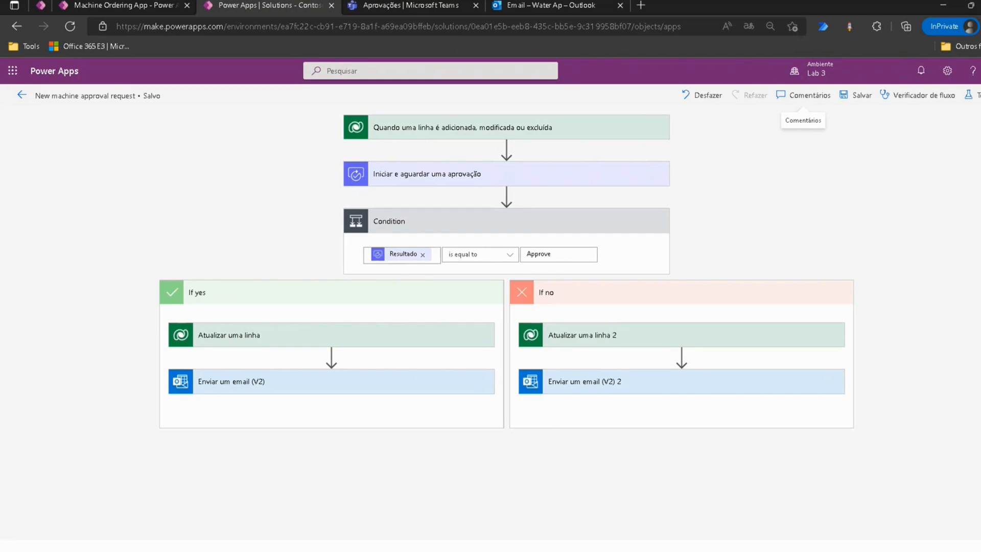
click(971, 96)
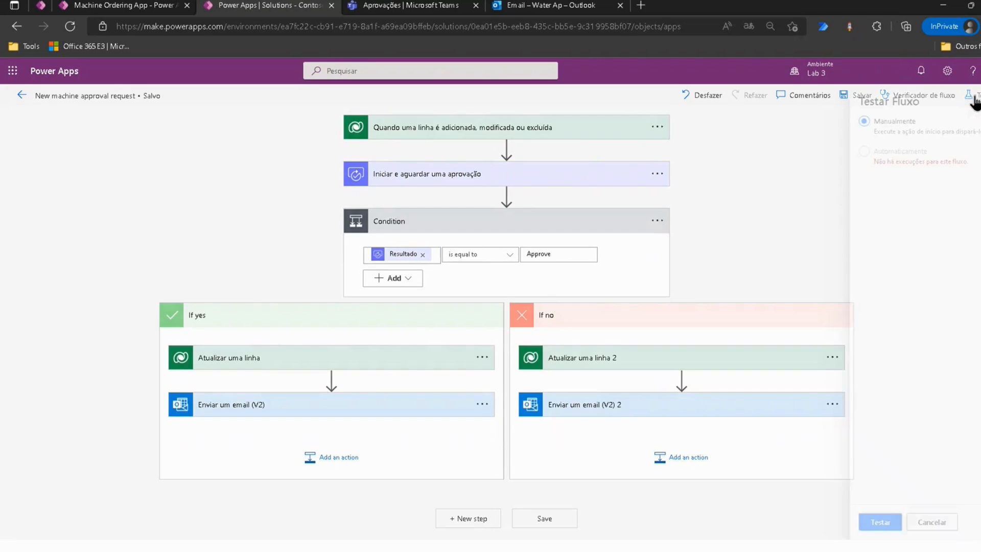
click(843, 151)
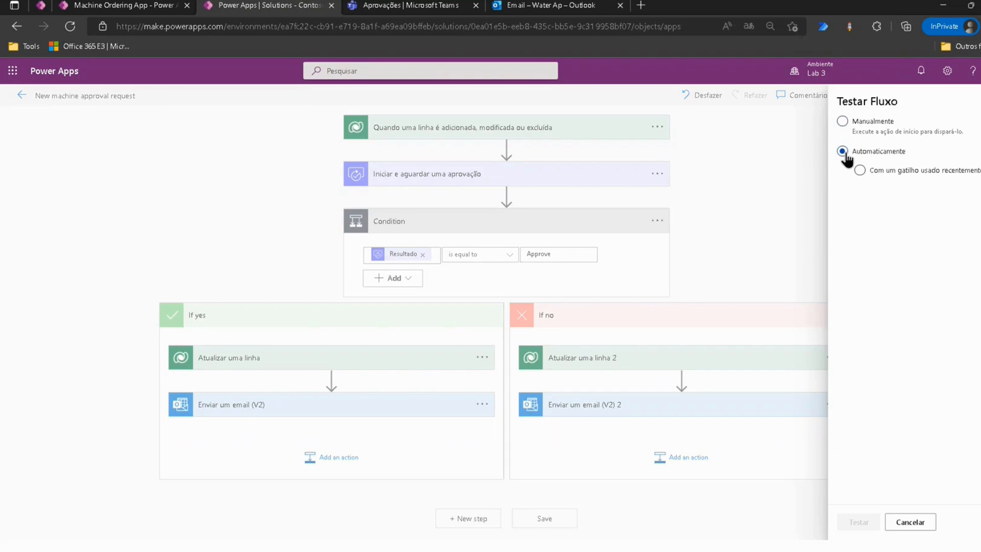
click(842, 122)
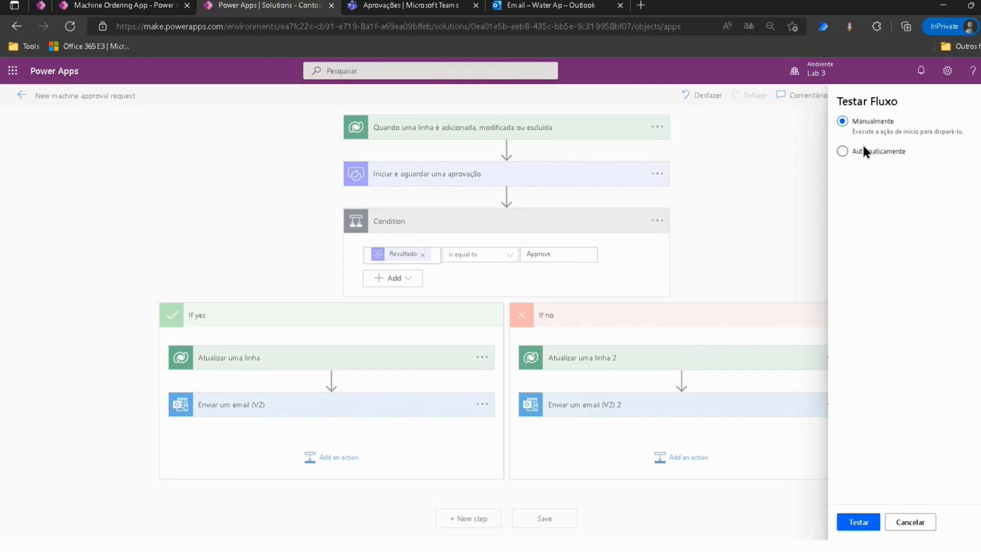
click(870, 525)
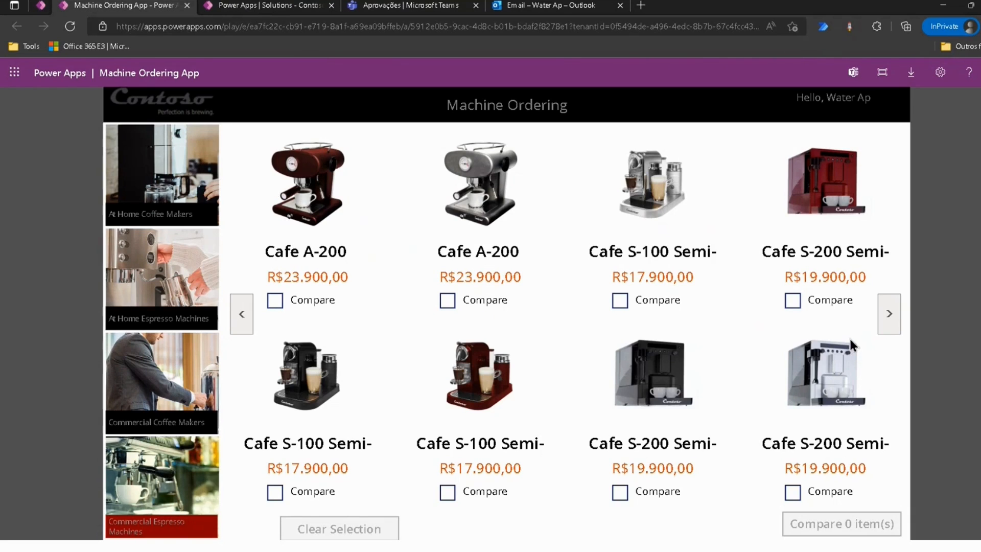
Step: In the Machine Ordering App, compare the black commercial Cafe S-200 Semi- with the red at-home Crema Cafe XL
click(890, 321)
click(890, 321)
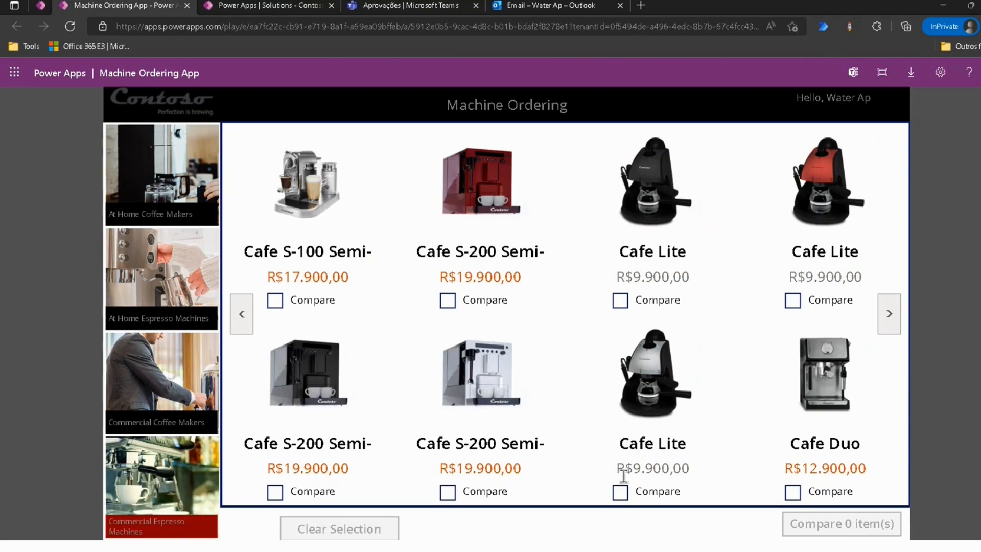
click(276, 492)
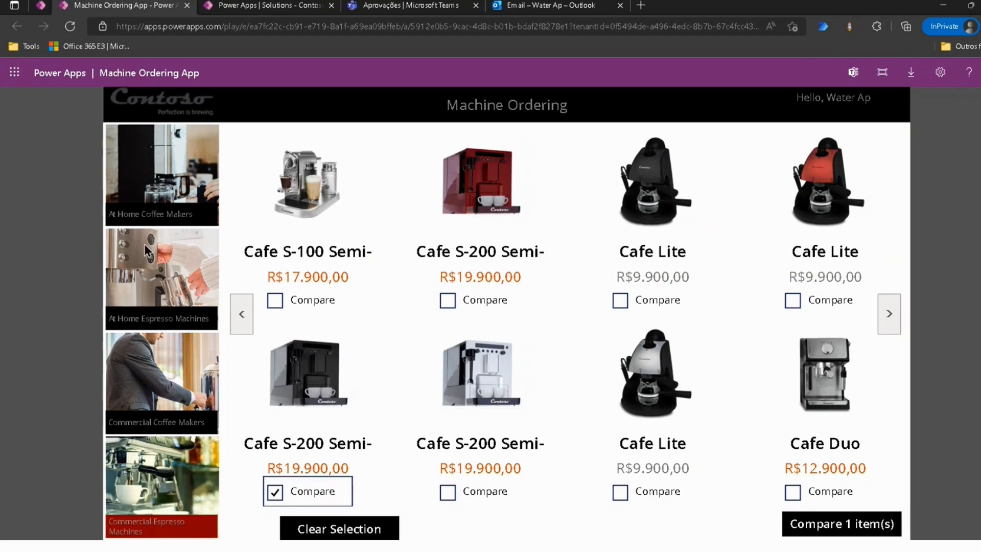
click(163, 282)
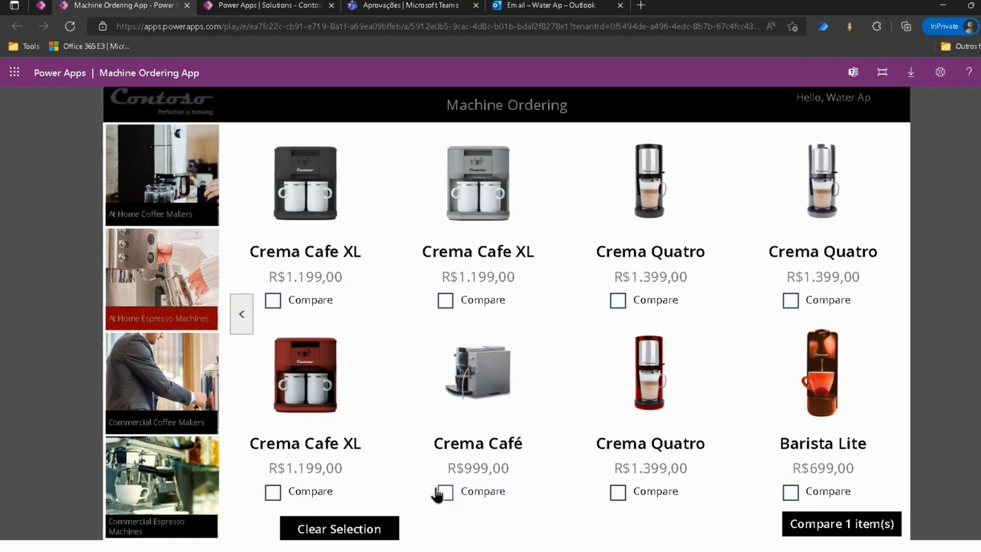
click(273, 492)
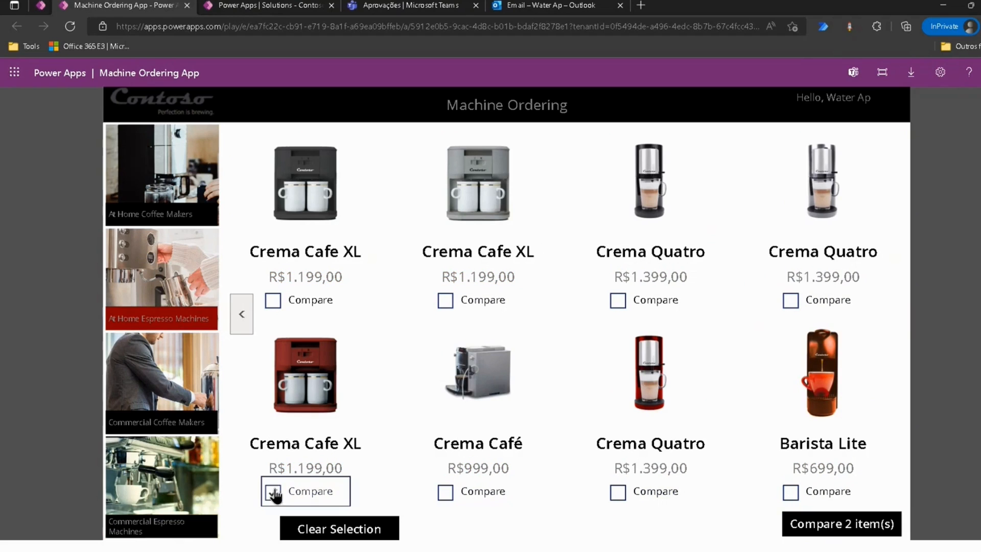
click(848, 526)
Step: Select the Crema Cafe XL, submit its machine request and close the confirmation
click(322, 317)
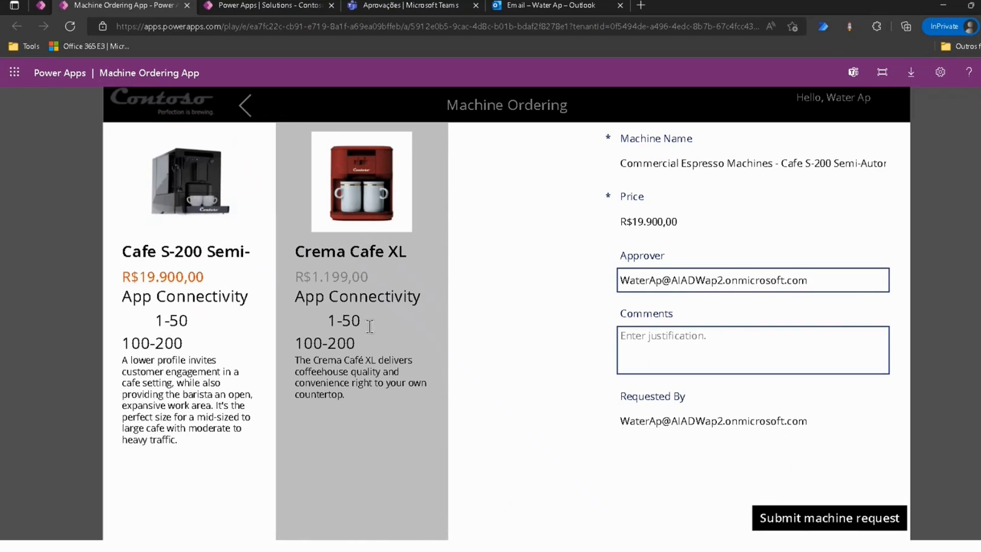
click(824, 529)
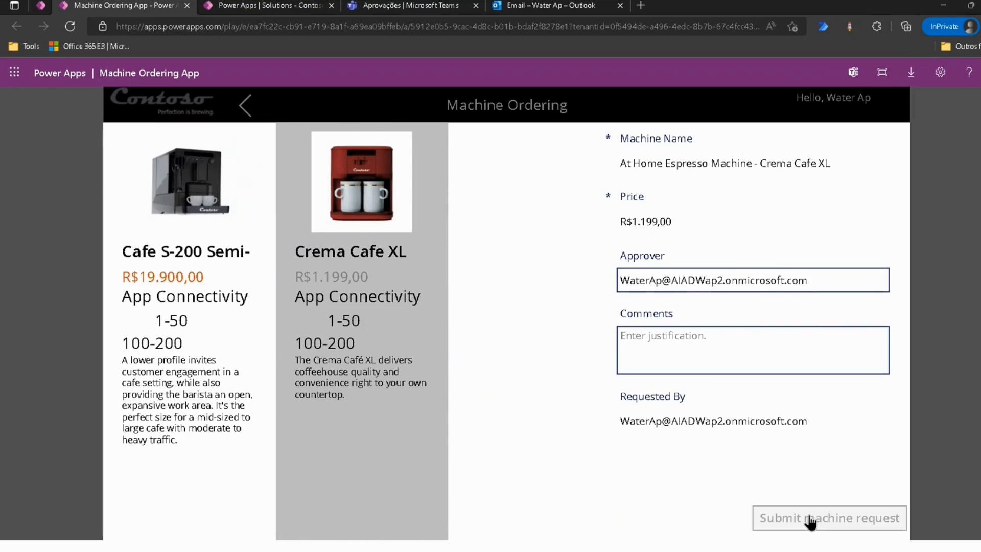
click(509, 476)
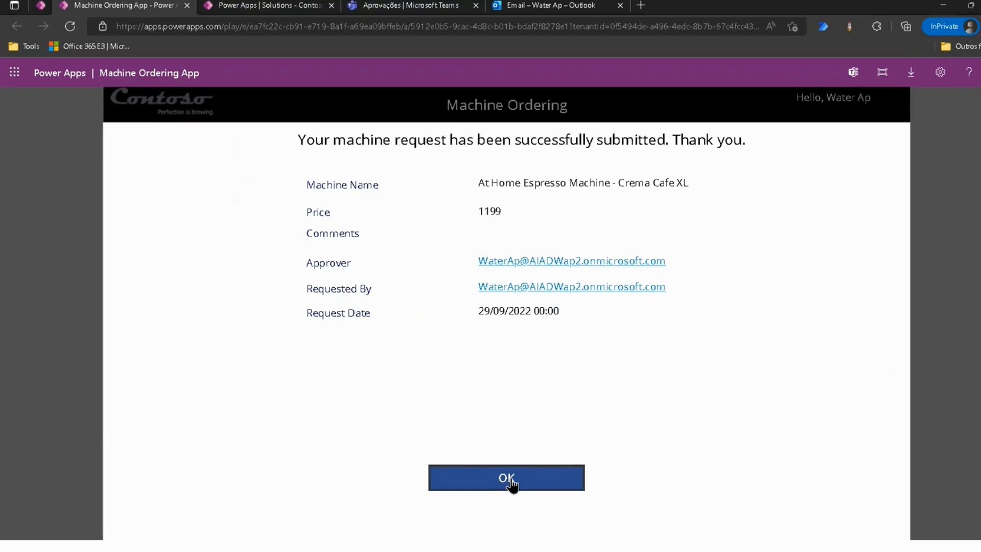
Step: Return to the New machine approval request flow and check the test run's status
click(251, 10)
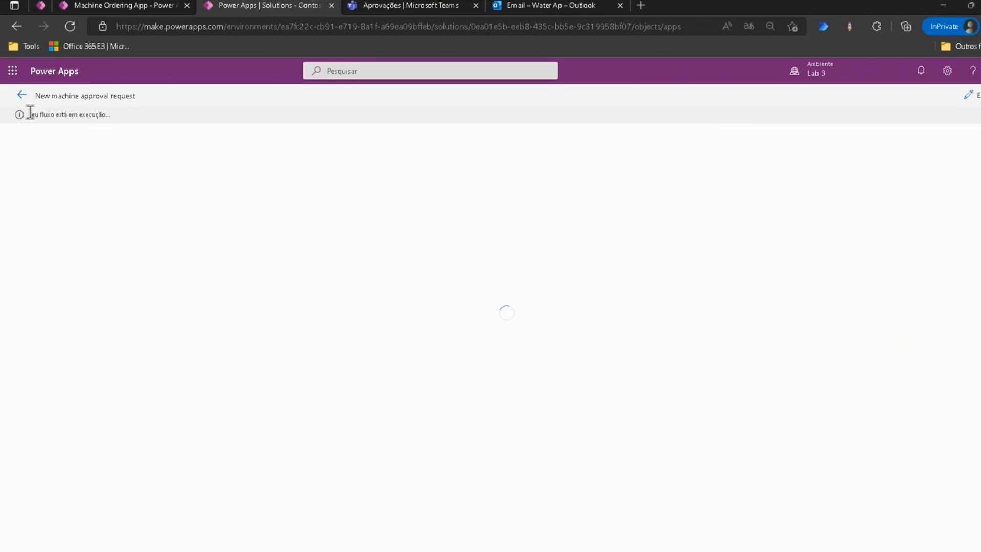
drag(28, 115, 111, 114)
click(61, 130)
Step: Switch to Outlook and open the approval request email for At Home Espresso Machine - Crema Cafe XL
click(526, 6)
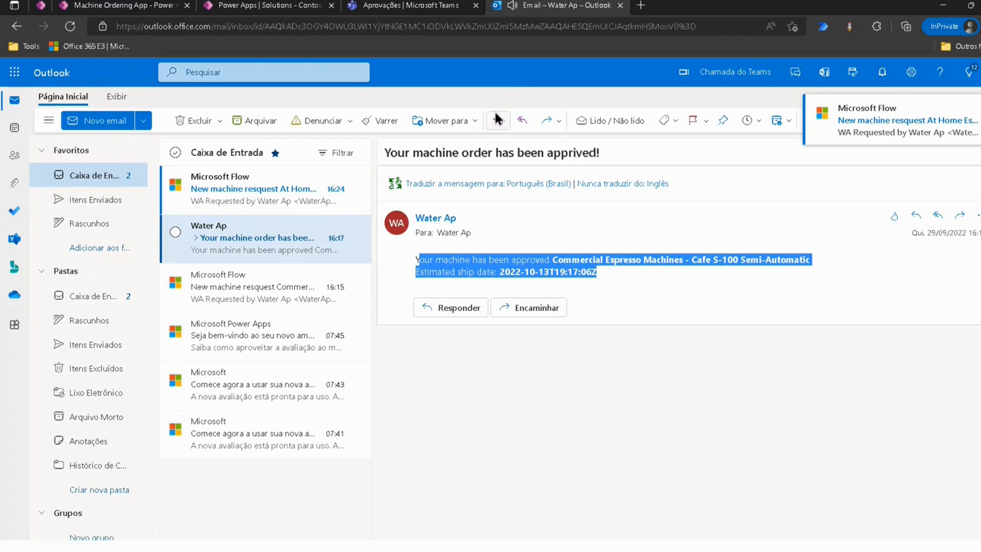
click(236, 187)
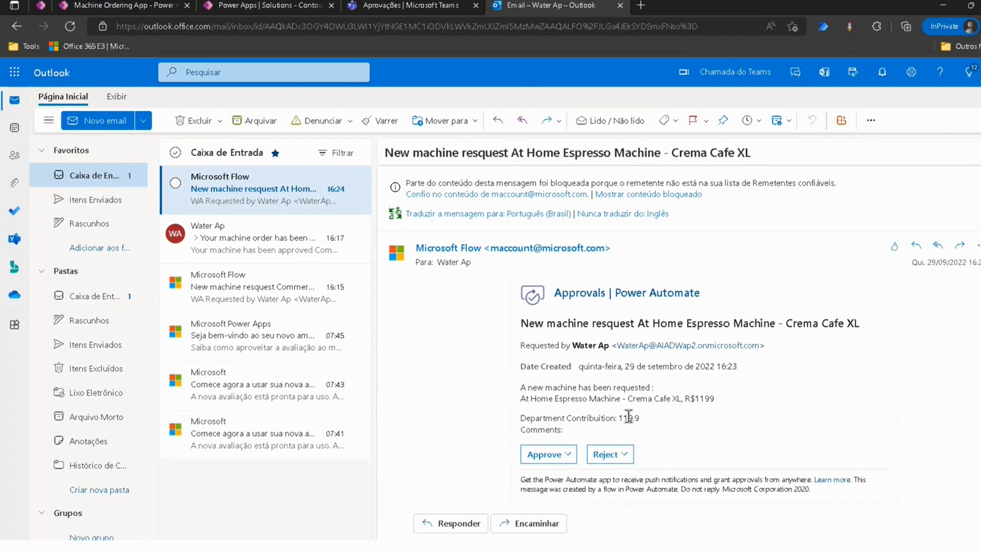
scroll(615, 414, down, 1)
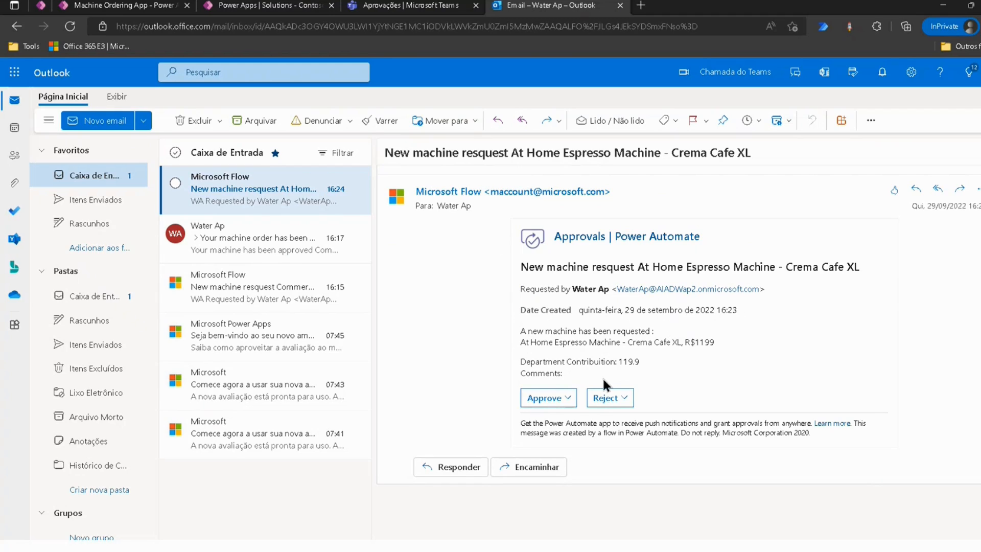
Step: Reject the Crema Cafe XL approval request with the comment ".." and submit the response
click(610, 398)
click(559, 316)
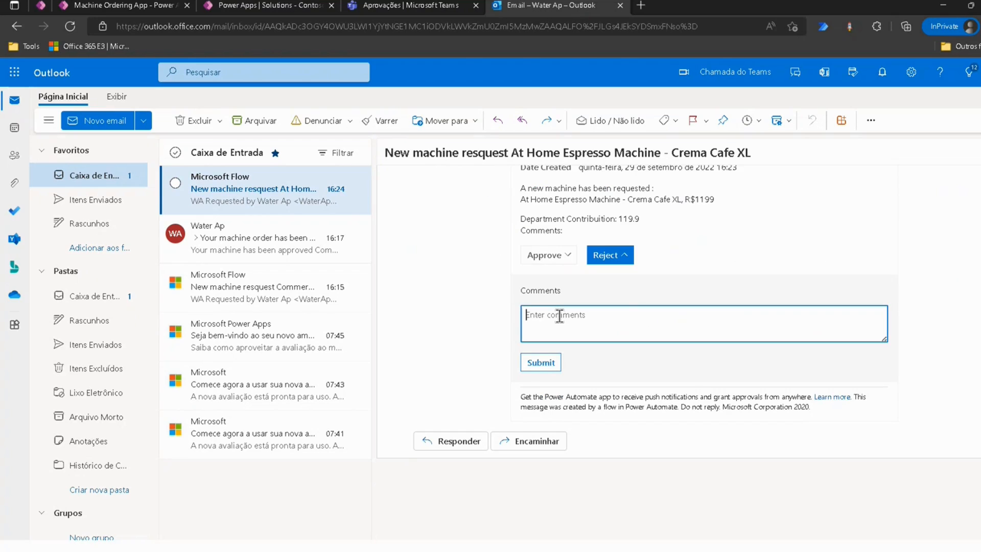
text(..)
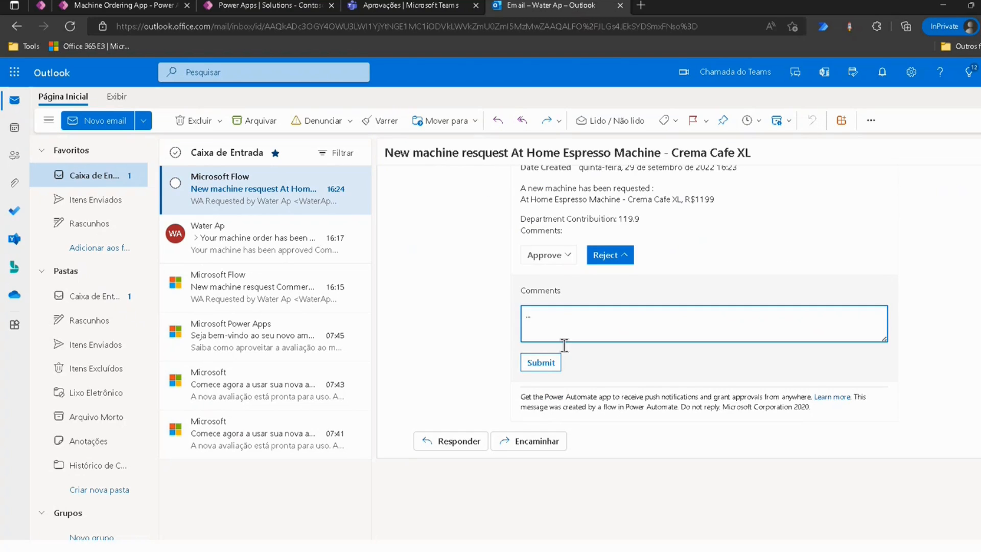
click(551, 364)
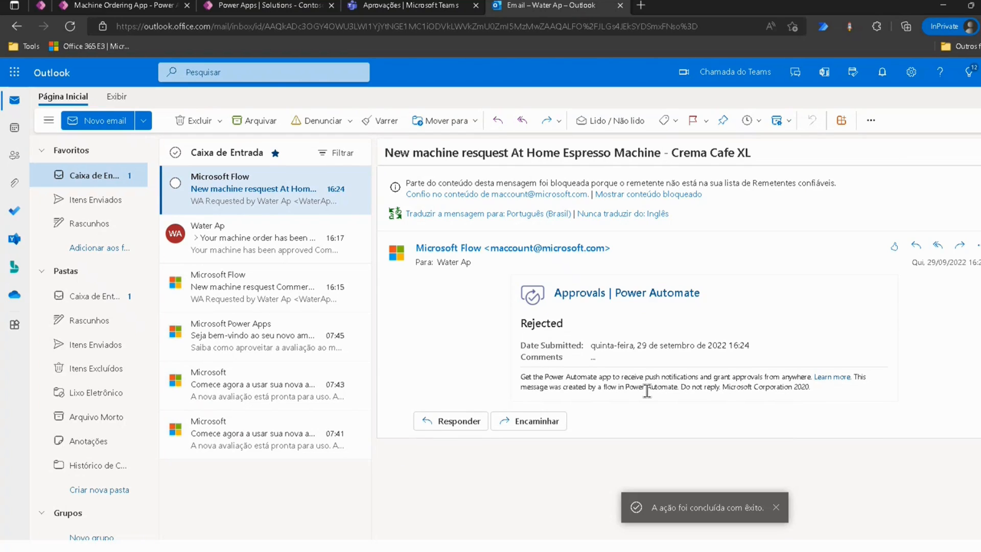
Step: Open the email "Your machine was not approved" and read its machine name, rejection wording and approver details
click(219, 227)
click(225, 189)
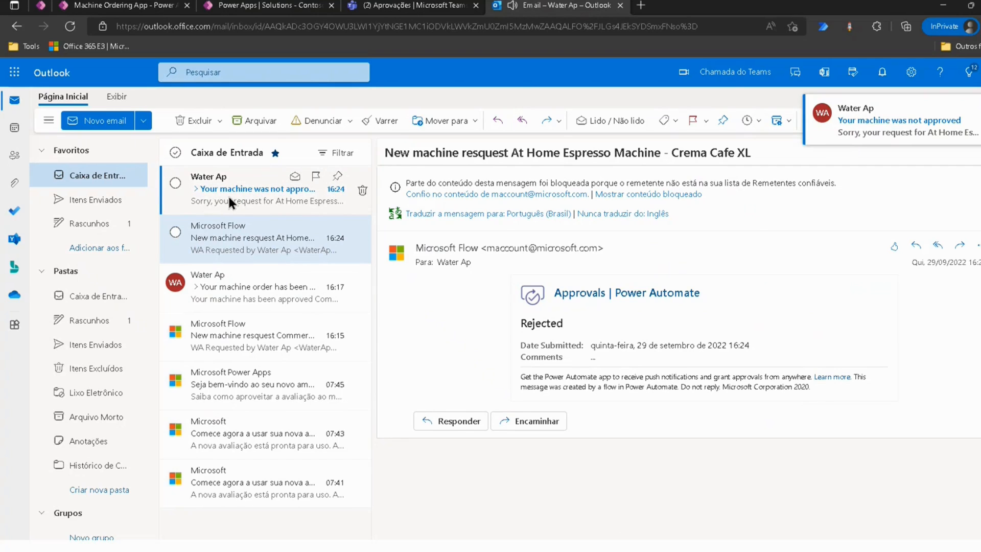
click(238, 189)
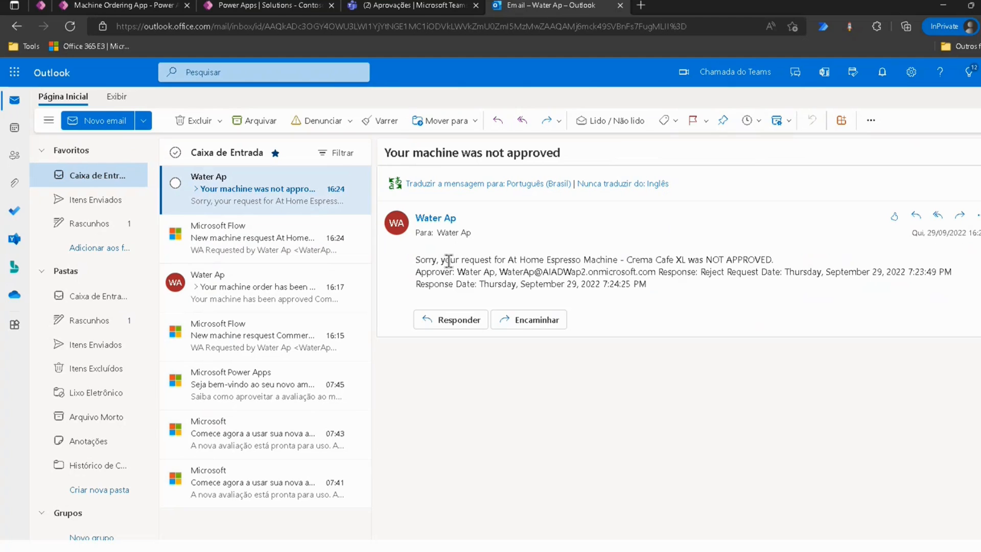
drag(416, 259, 581, 259)
click(654, 259)
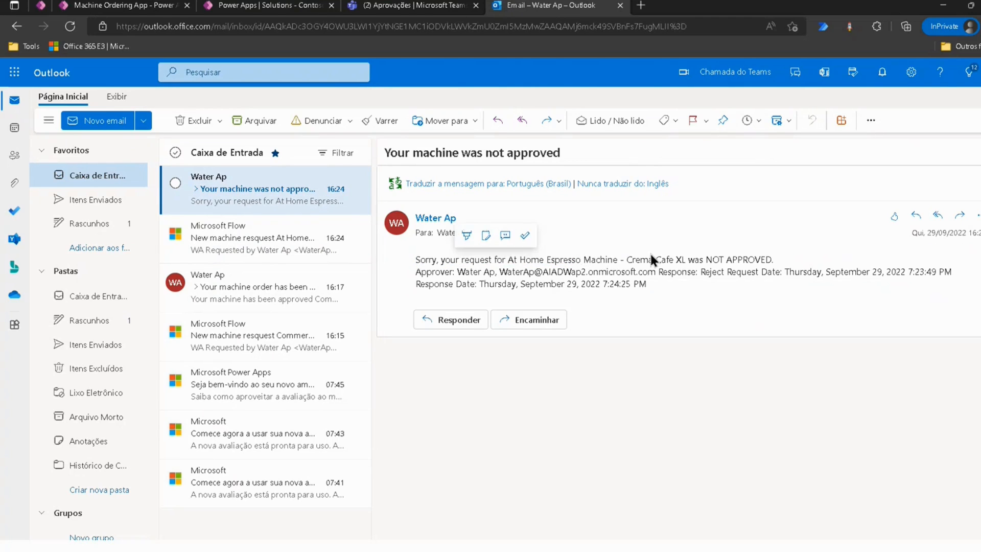
drag(694, 259, 731, 259)
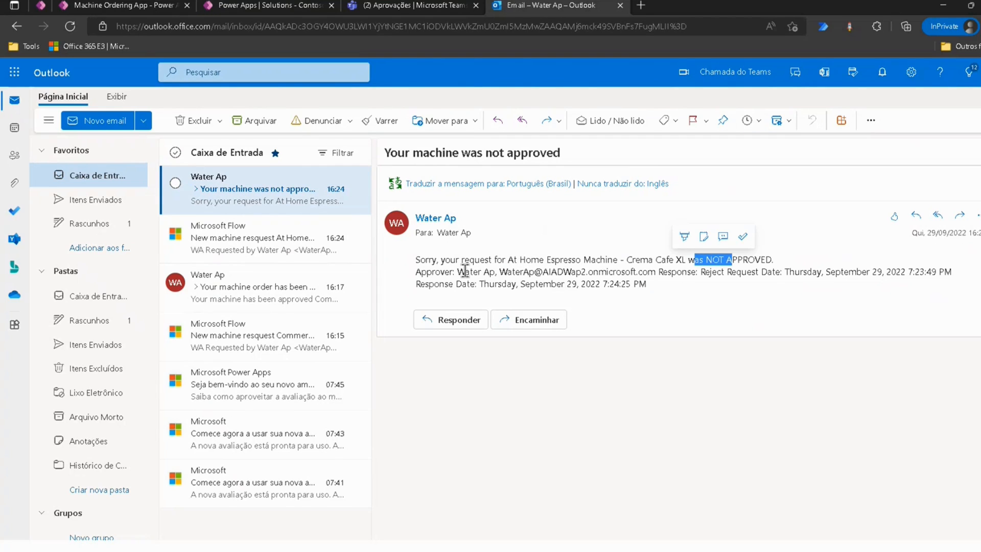
drag(426, 271, 490, 271)
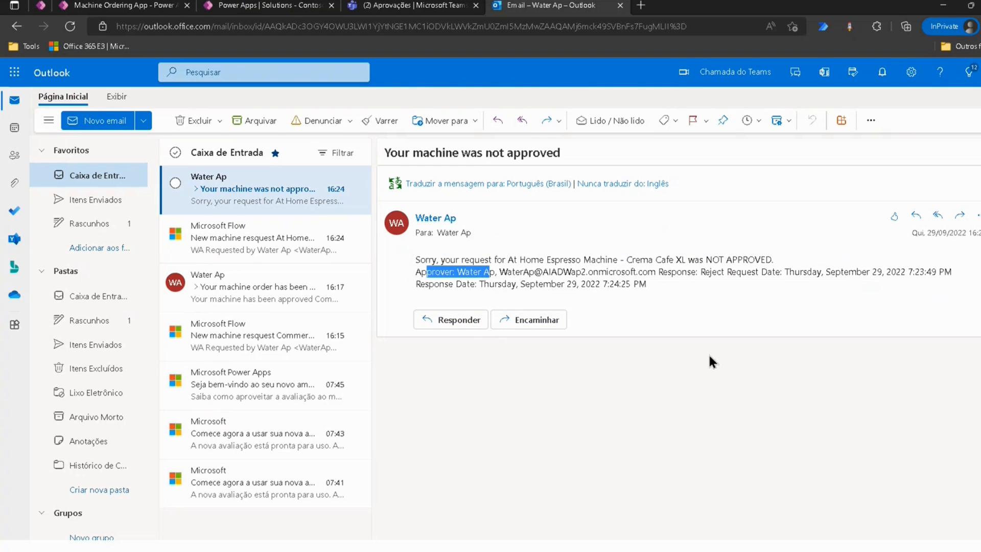
click(672, 259)
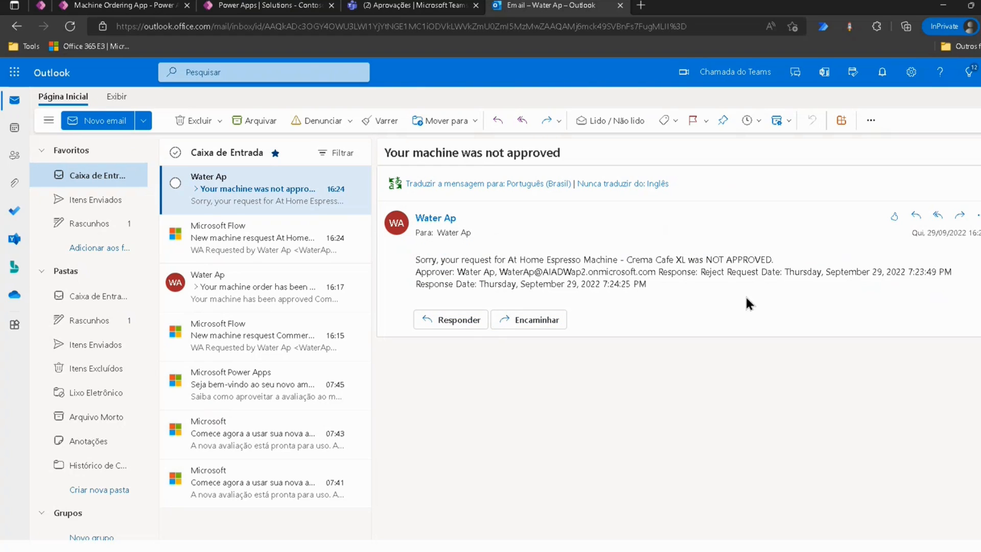
drag(484, 271, 658, 271)
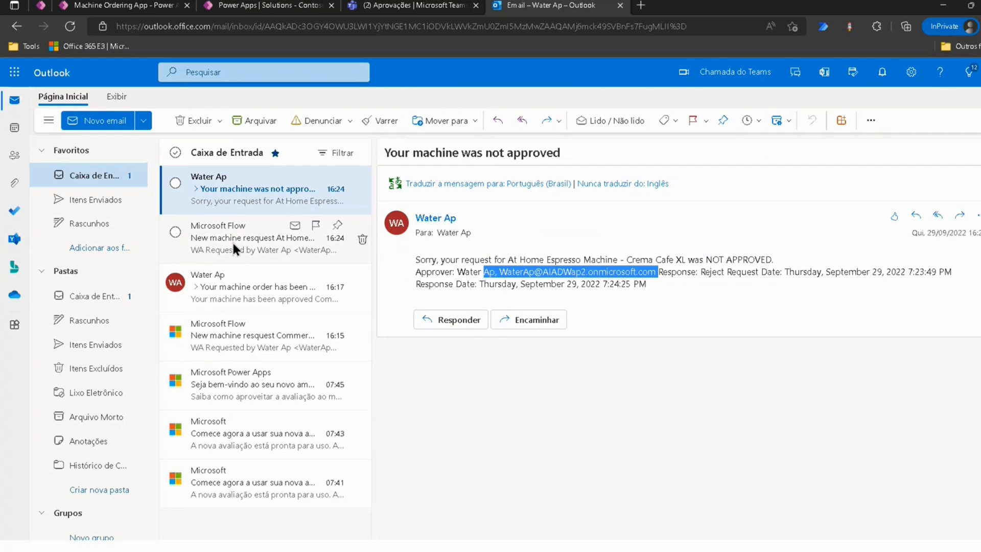
click(227, 191)
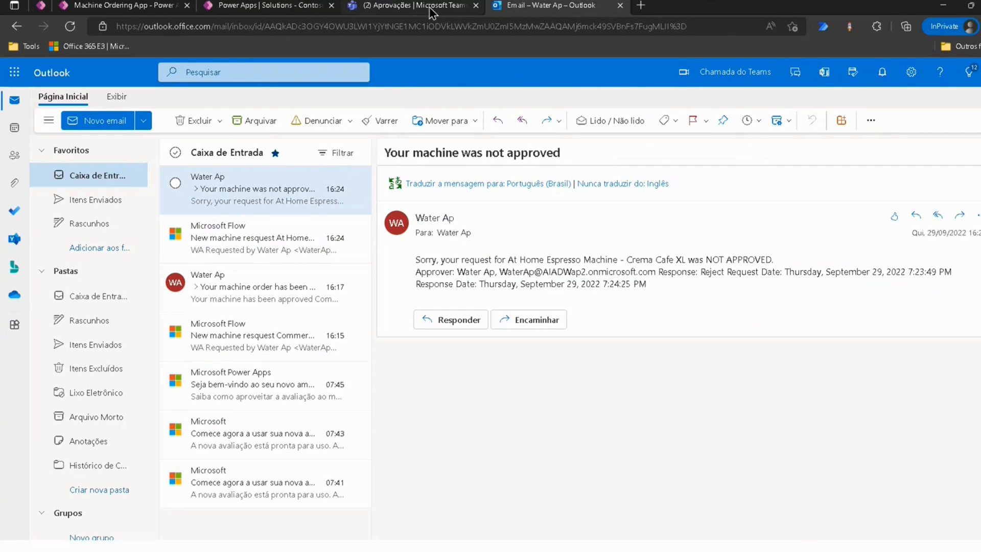
Step: Switch to Microsoft Teams and review the Crema Cafe XL request and final status notifications, closing each details dialog
click(460, 5)
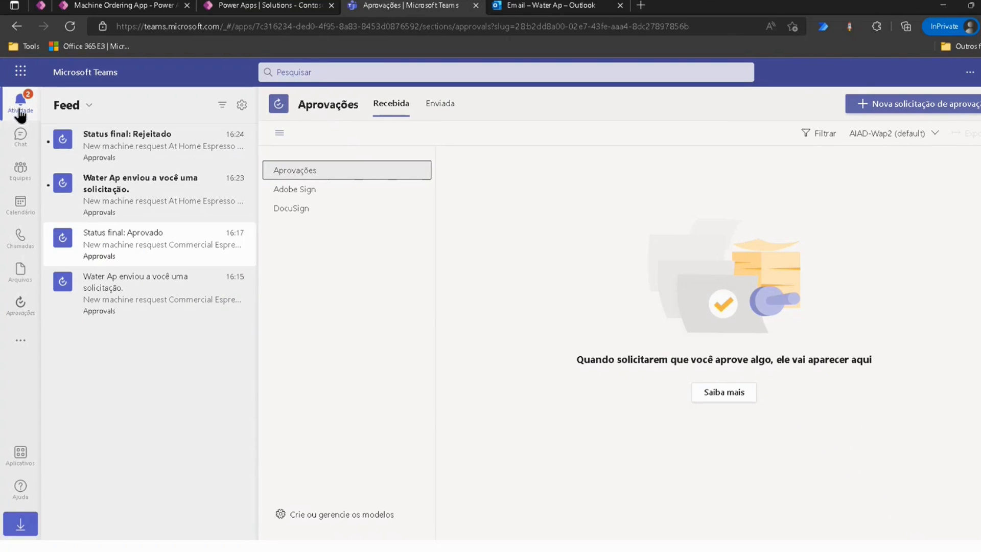
click(118, 200)
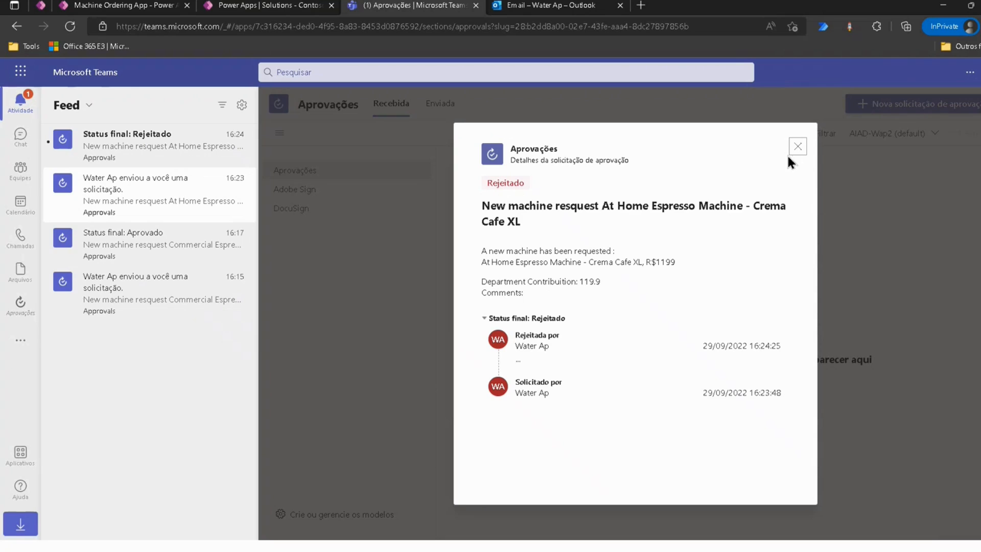
click(797, 147)
click(159, 136)
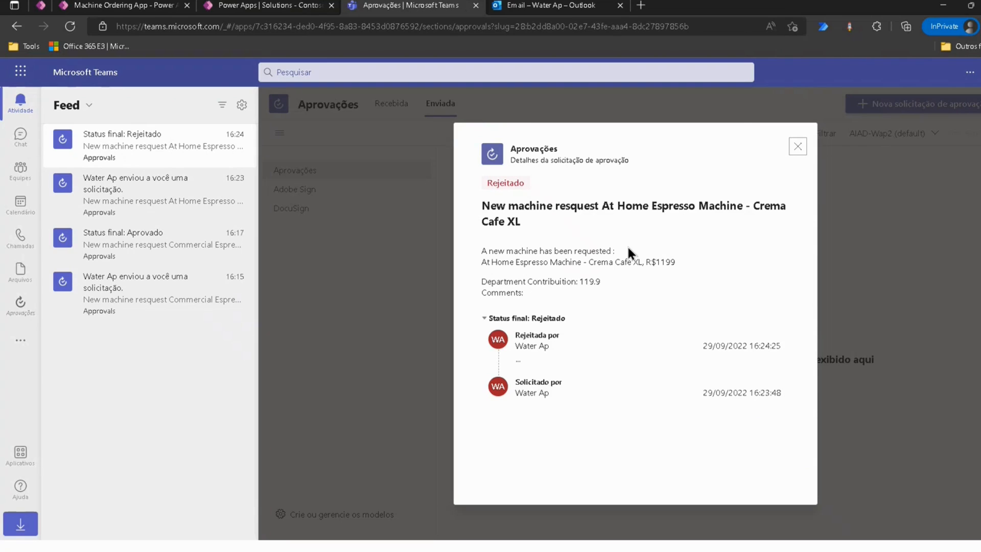
click(797, 146)
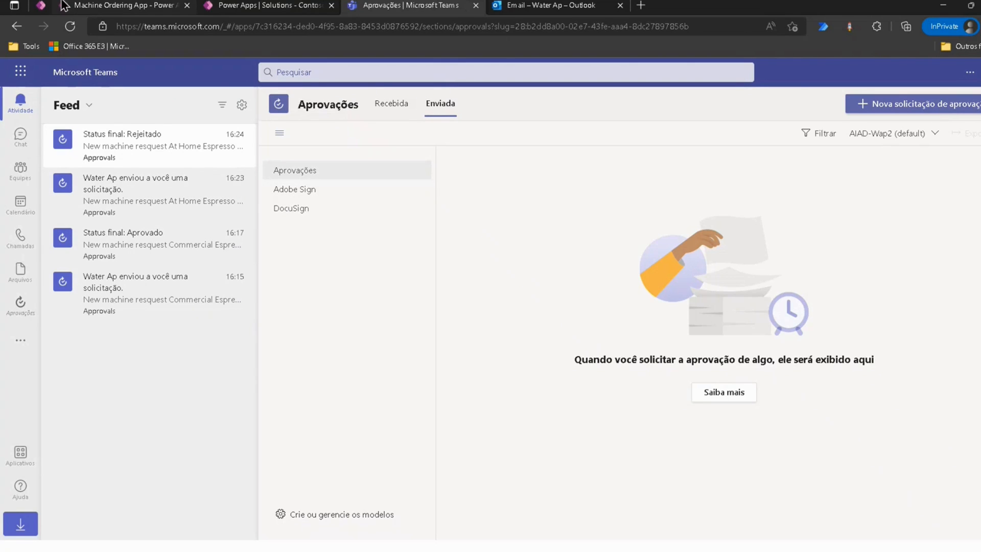
Step: Switch to the Machine Ordering App and compare the black Crema Cafe XL, the red Crema Quatro and the Barista Lite
click(46, 12)
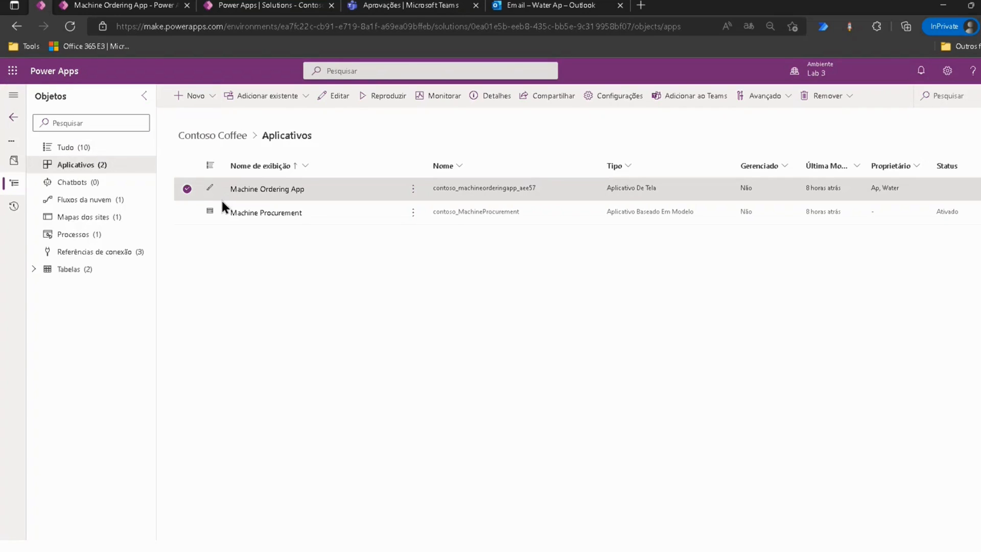
click(108, 9)
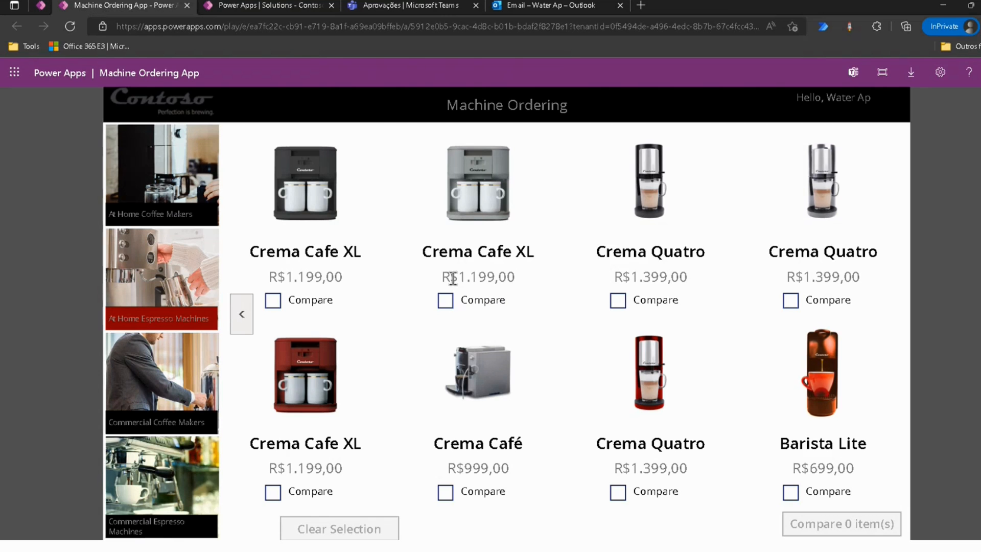
click(272, 301)
click(618, 492)
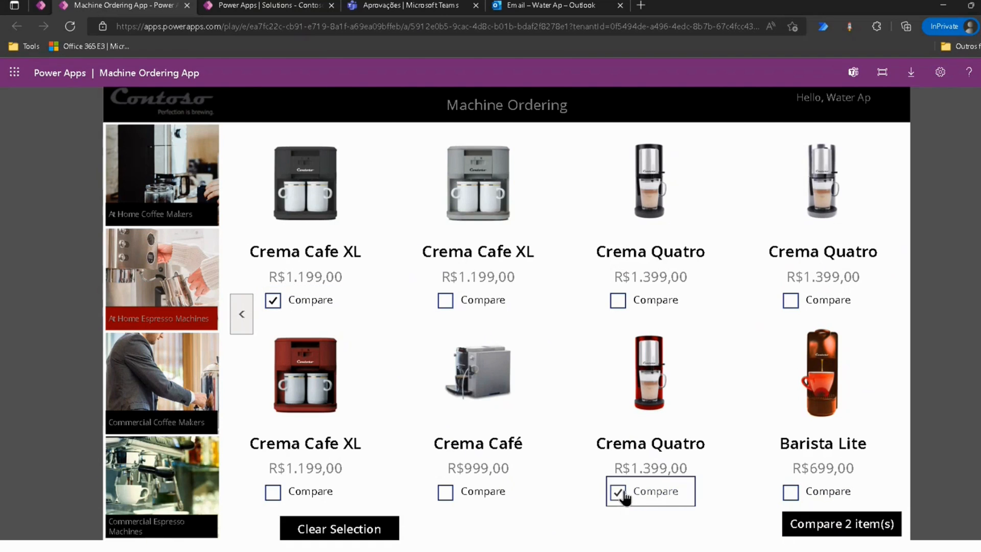
click(791, 492)
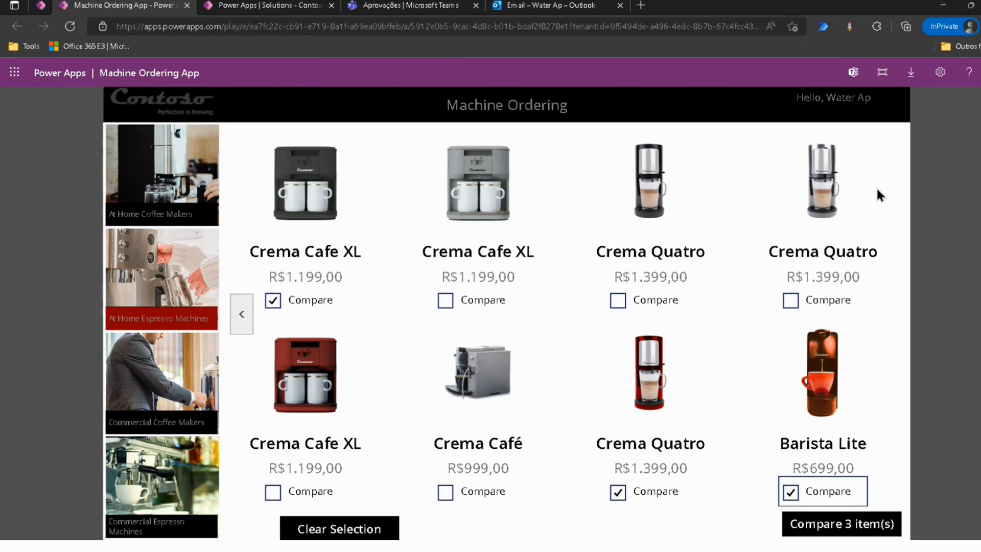
click(844, 524)
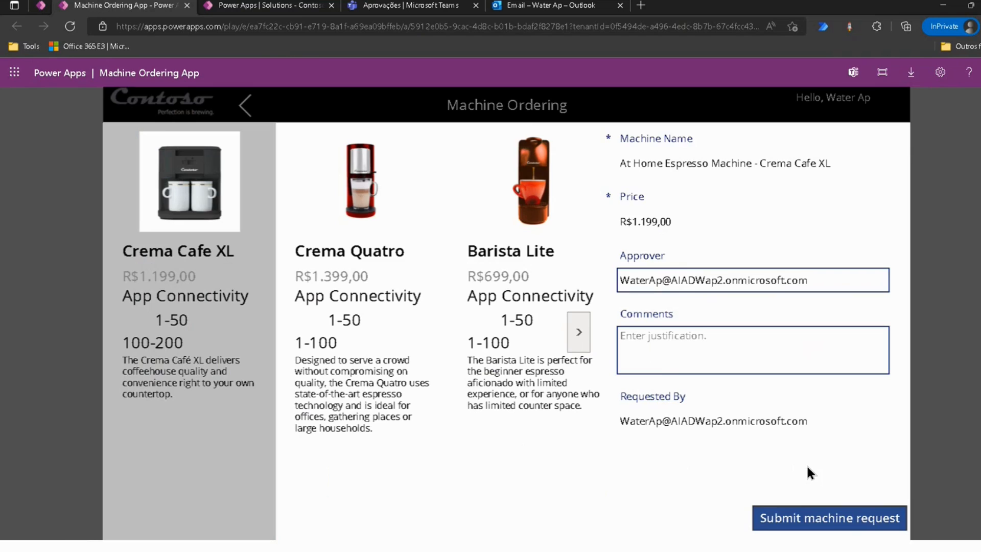
Step: Submit a machine request for the Crema Quatro with the comment "Exemplo de justifica... fvffsb" and close the confirmation
click(353, 278)
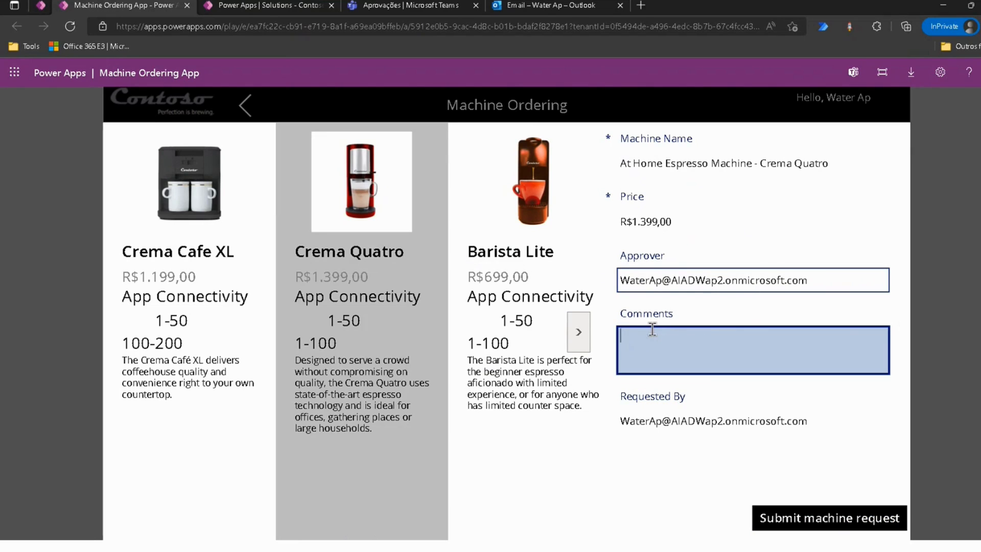
text(Exemplo de justifica... )
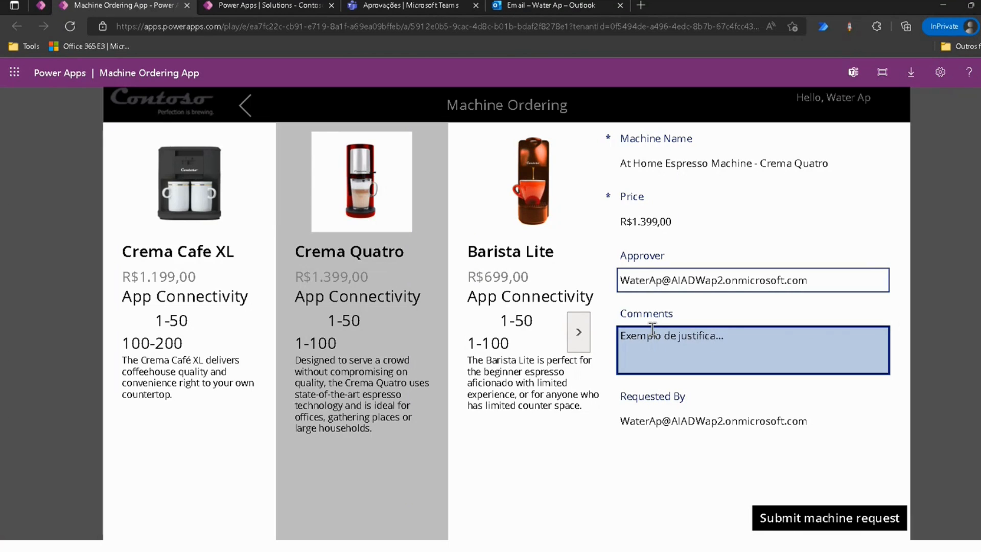
text(fvffsb)
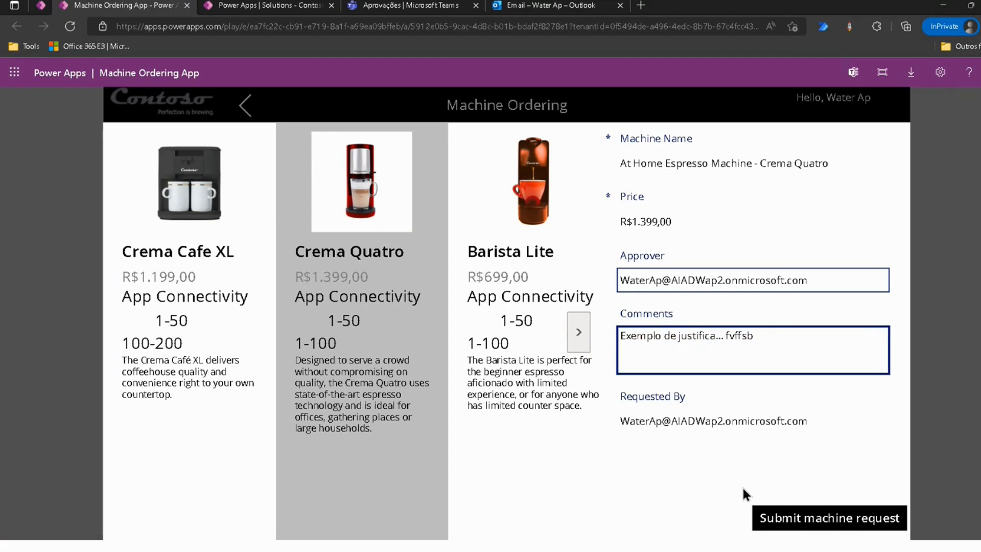
click(820, 520)
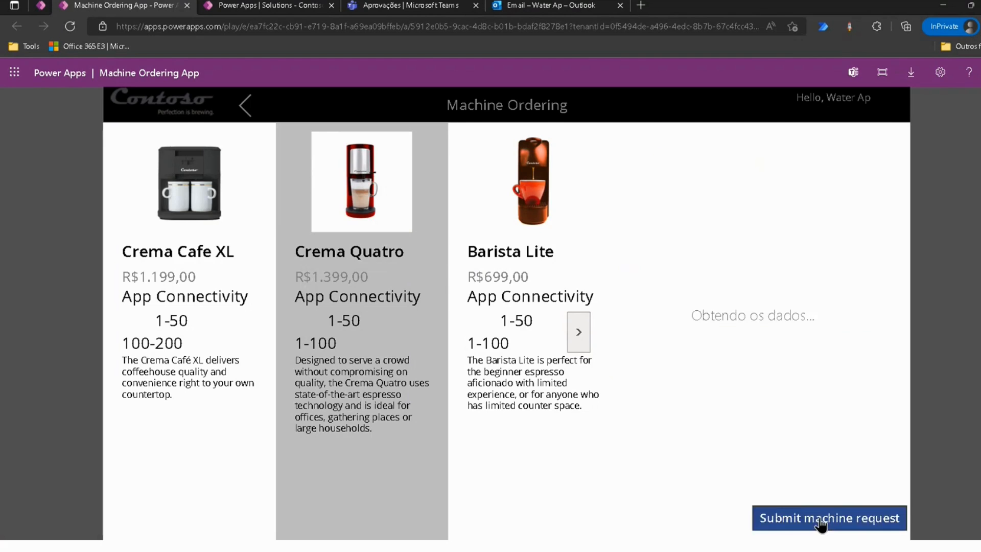
click(503, 485)
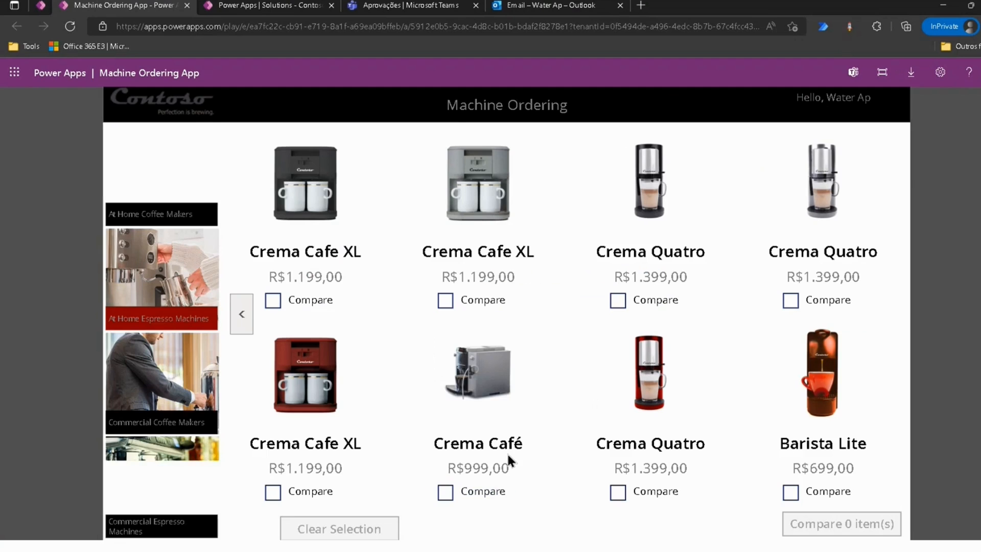
Step: Check the flow's run page, switch to Microsoft Teams and review the details of the new Crema Quatro approval request
click(267, 6)
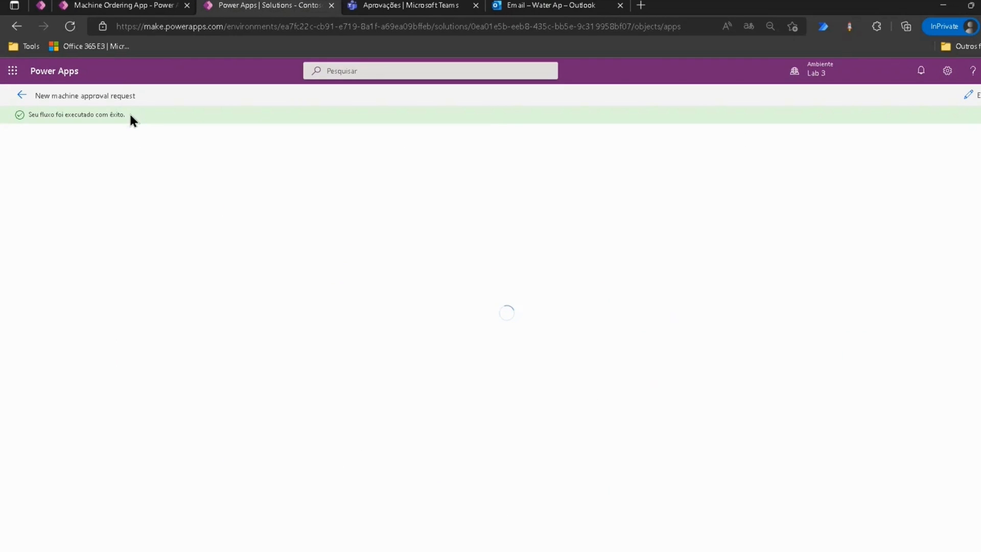
click(424, 7)
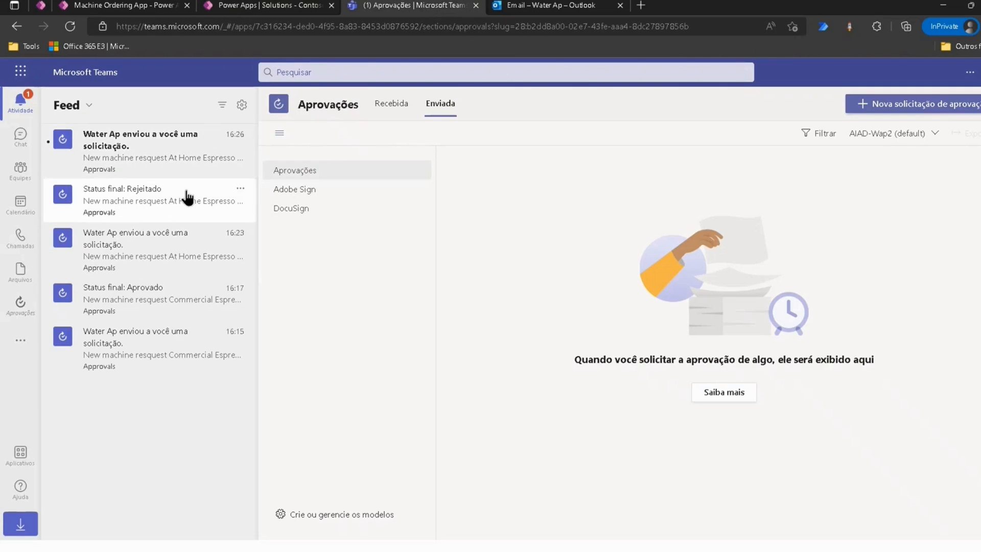
click(171, 147)
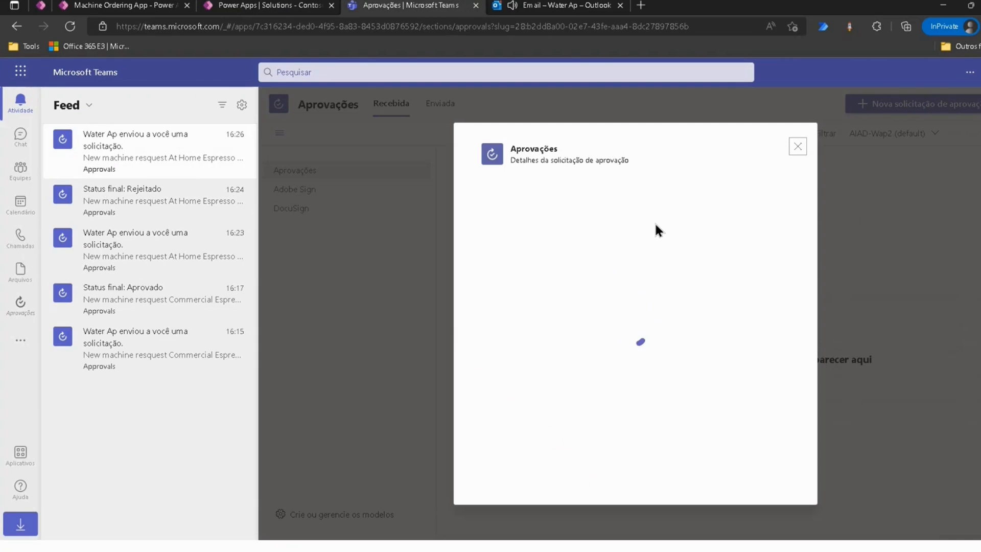
scroll(657, 294, down, 1)
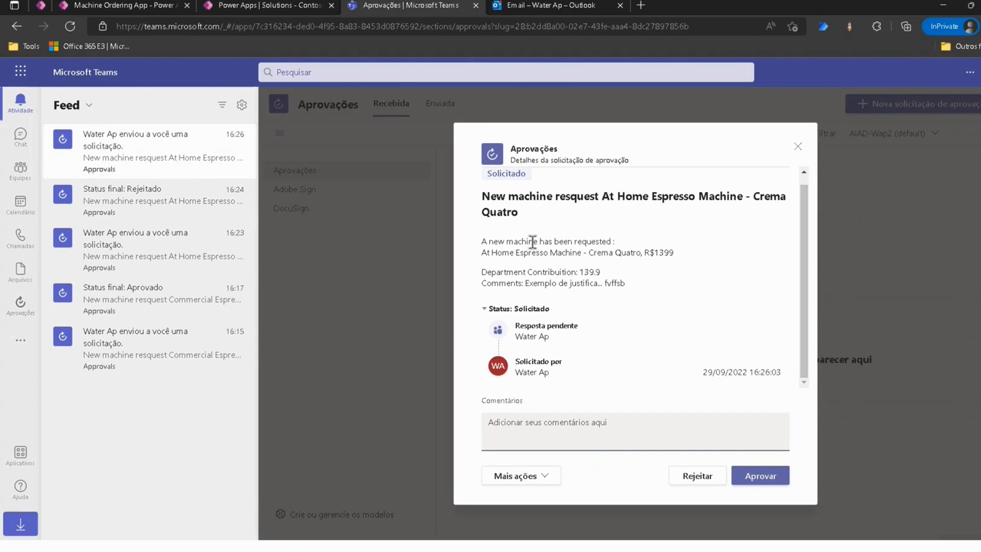
drag(480, 240, 629, 290)
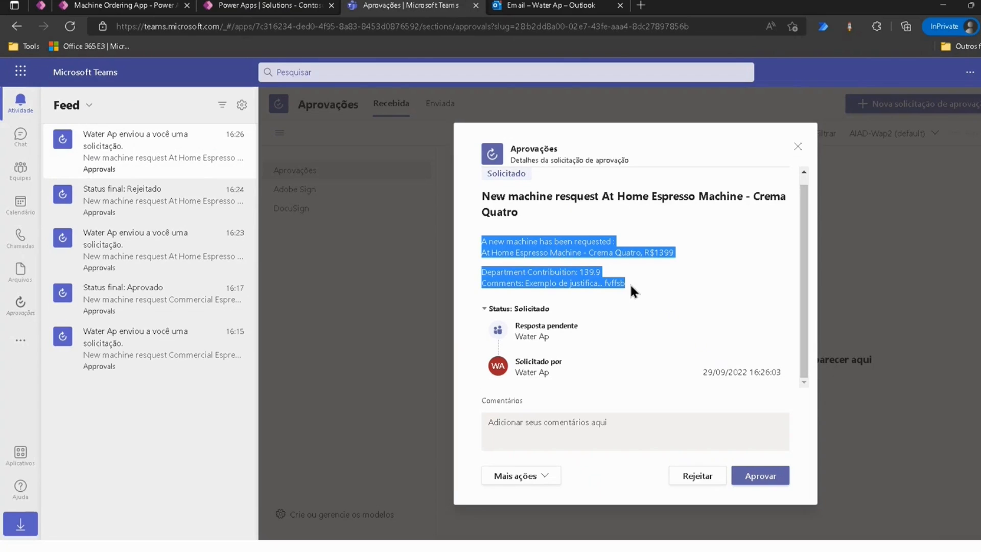
Step: Approve the Crema Quatro request with the comment "Ok.."
click(562, 426)
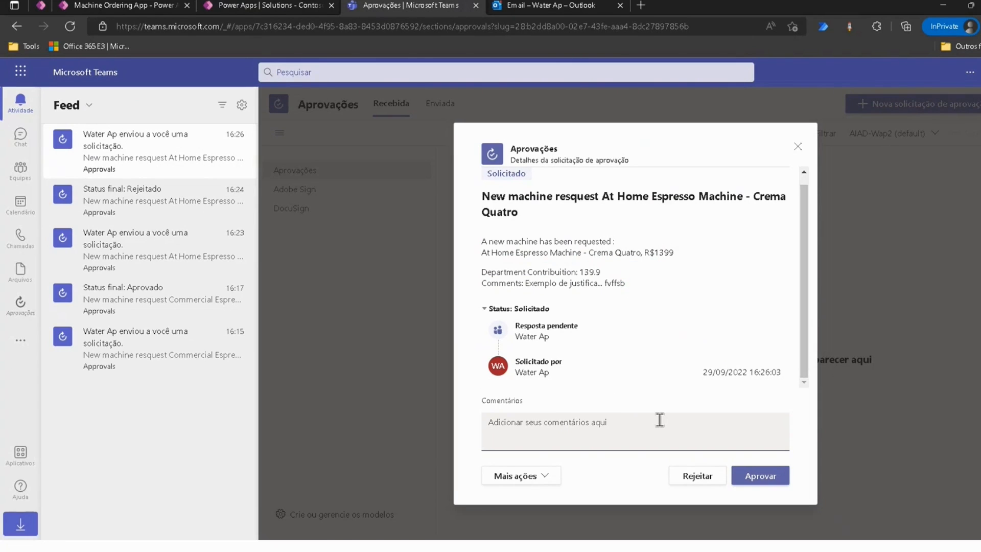
text(Ok)
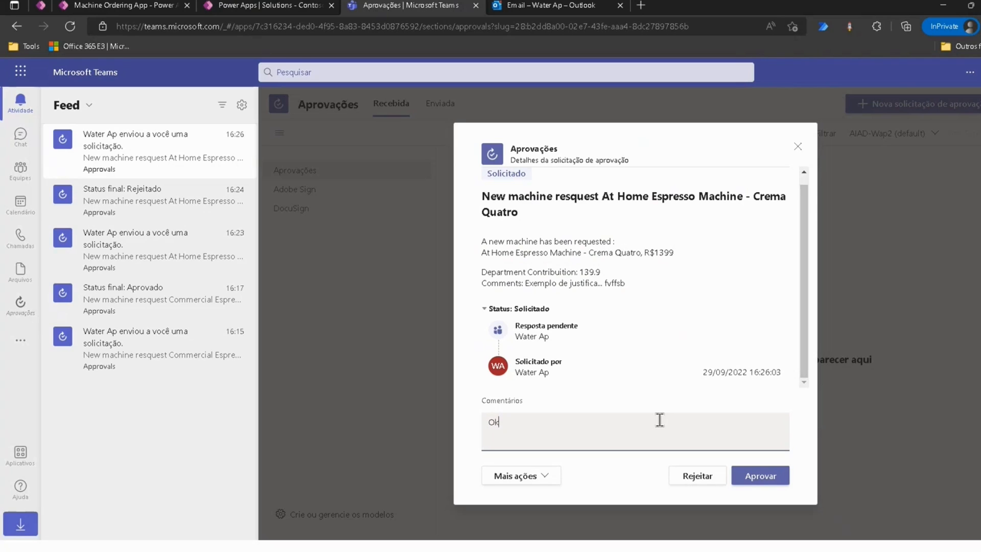
text(..)
click(763, 478)
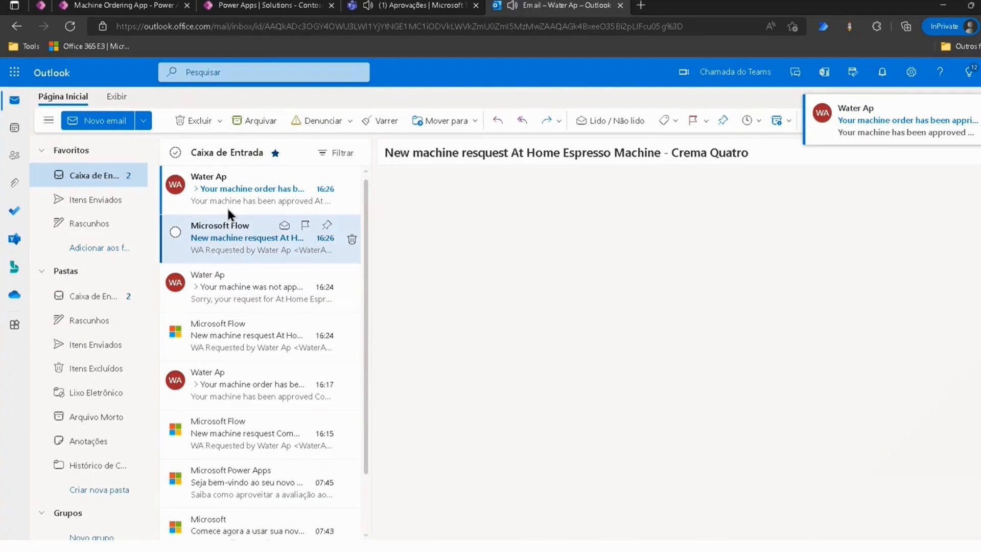
Step: In Outlook, read the Crema Quatro approval email's machine name and estimated ship date, and return to the Teams activity feed
click(216, 186)
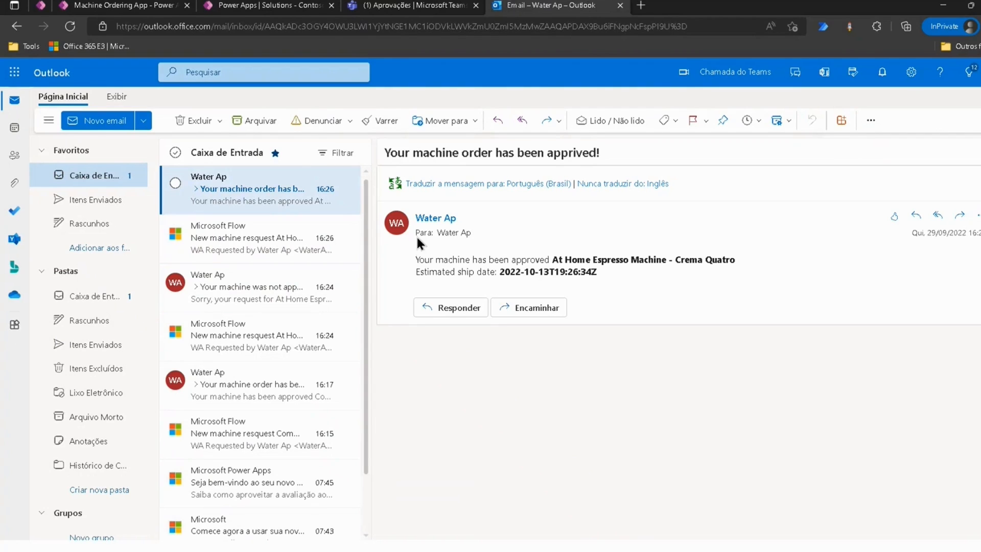
drag(418, 260, 611, 288)
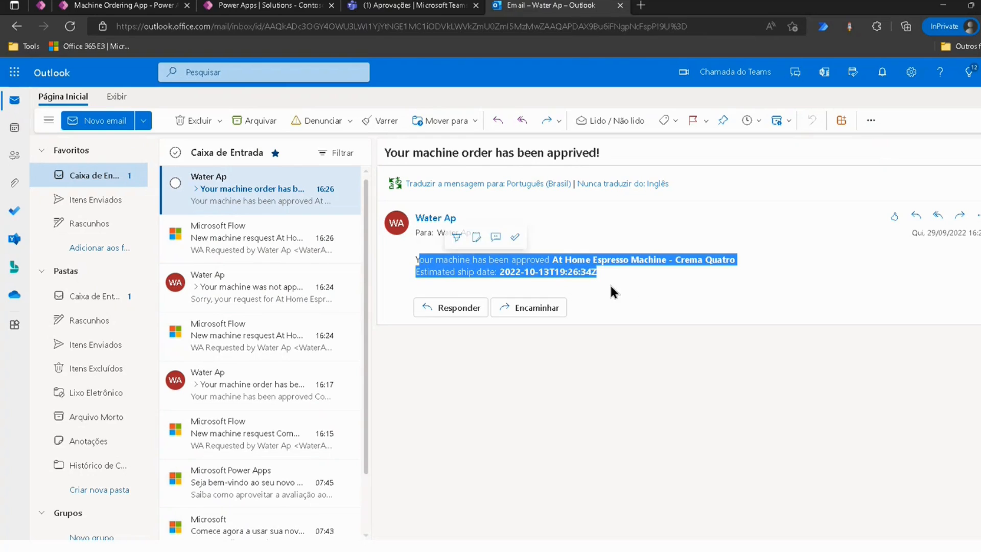
click(615, 289)
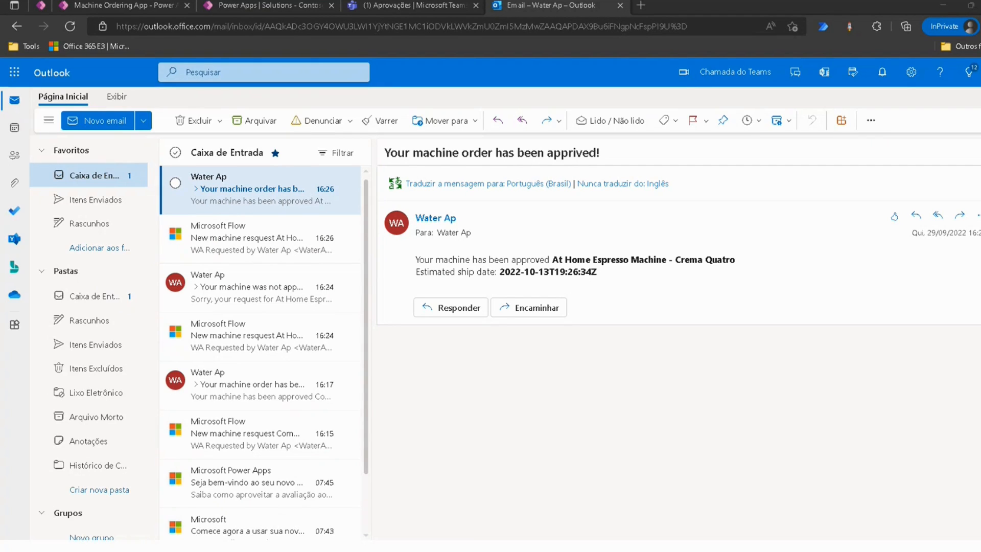
click(370, 8)
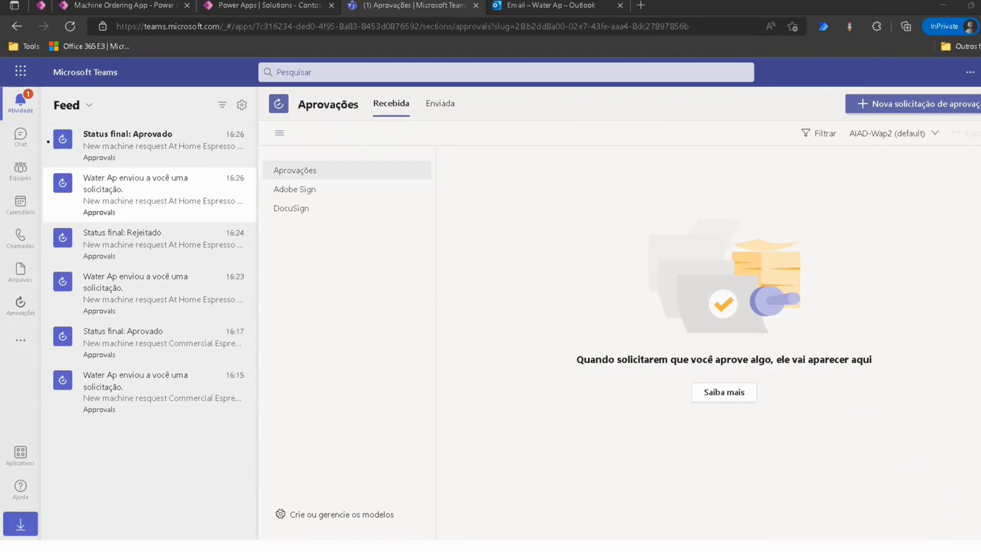